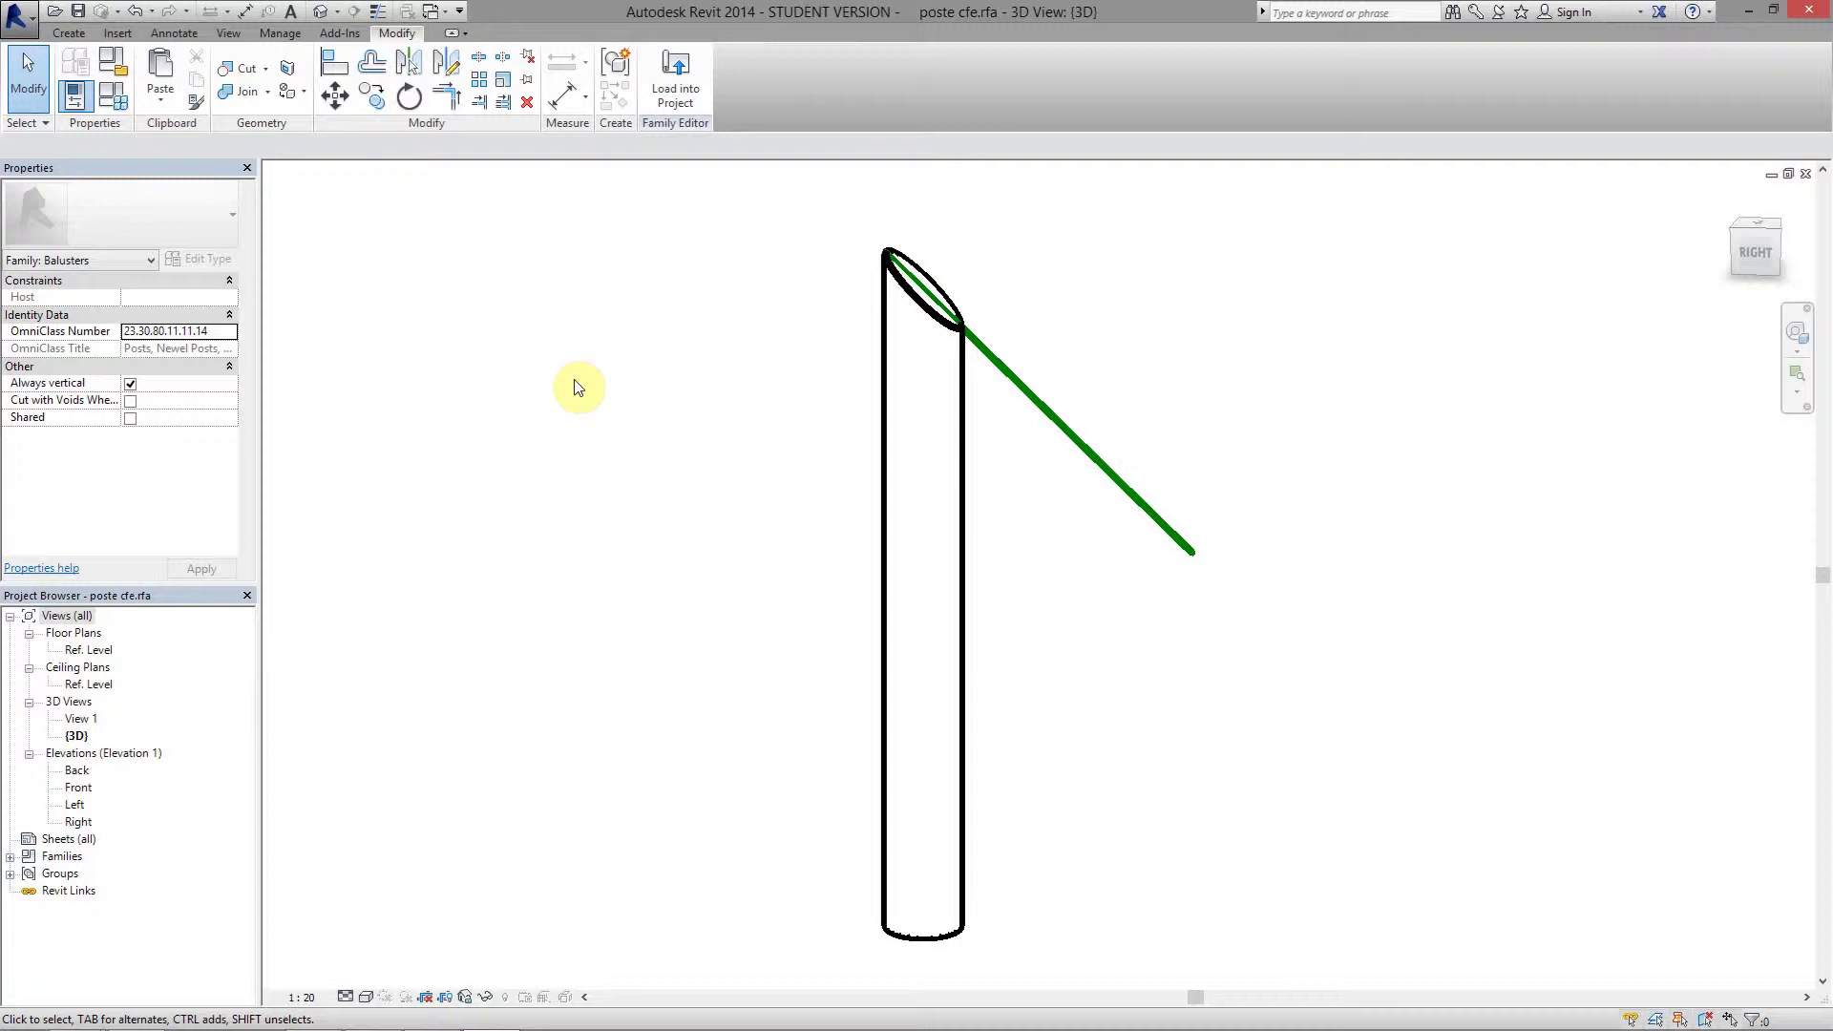
# Start a new project from the Architectural template
pyautogui.click(21, 28)
pyautogui.click(50, 80)
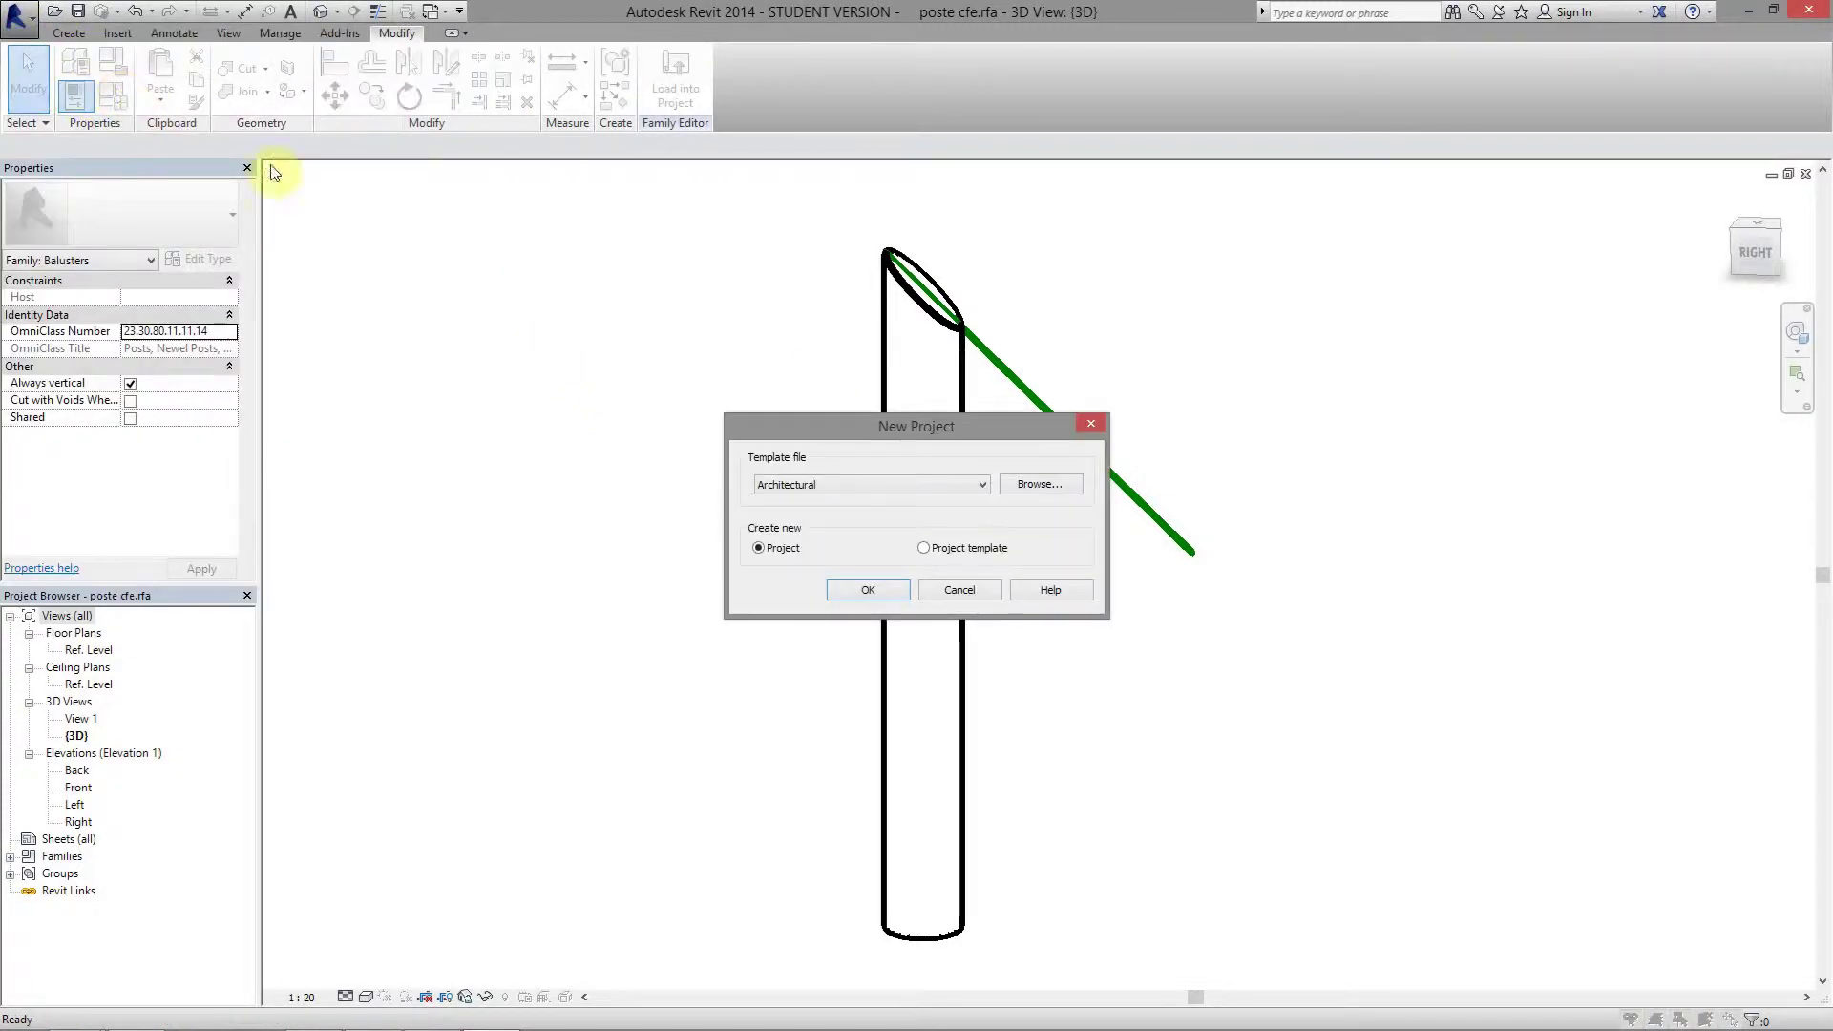
pyautogui.click(873, 589)
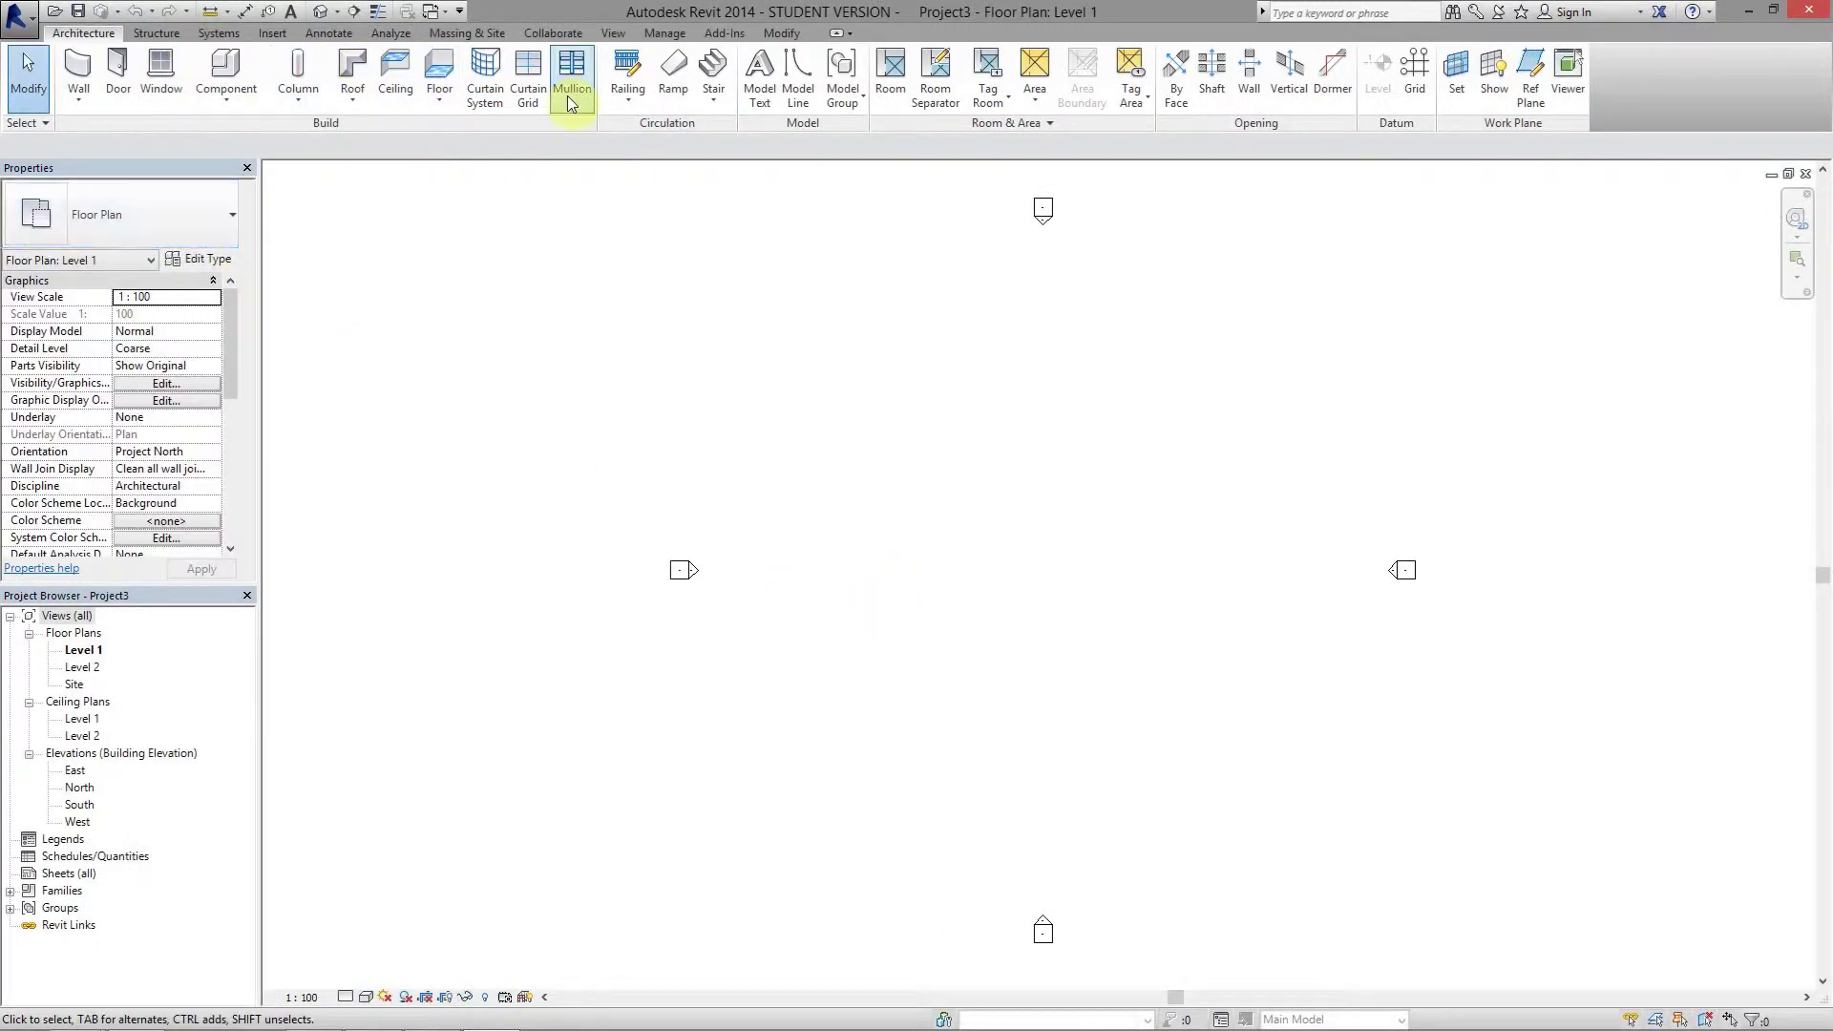
# Set project length units to Meters, rounded to 3 decimal places, with the m symbol
pyautogui.click(665, 34)
pyautogui.click(333, 76)
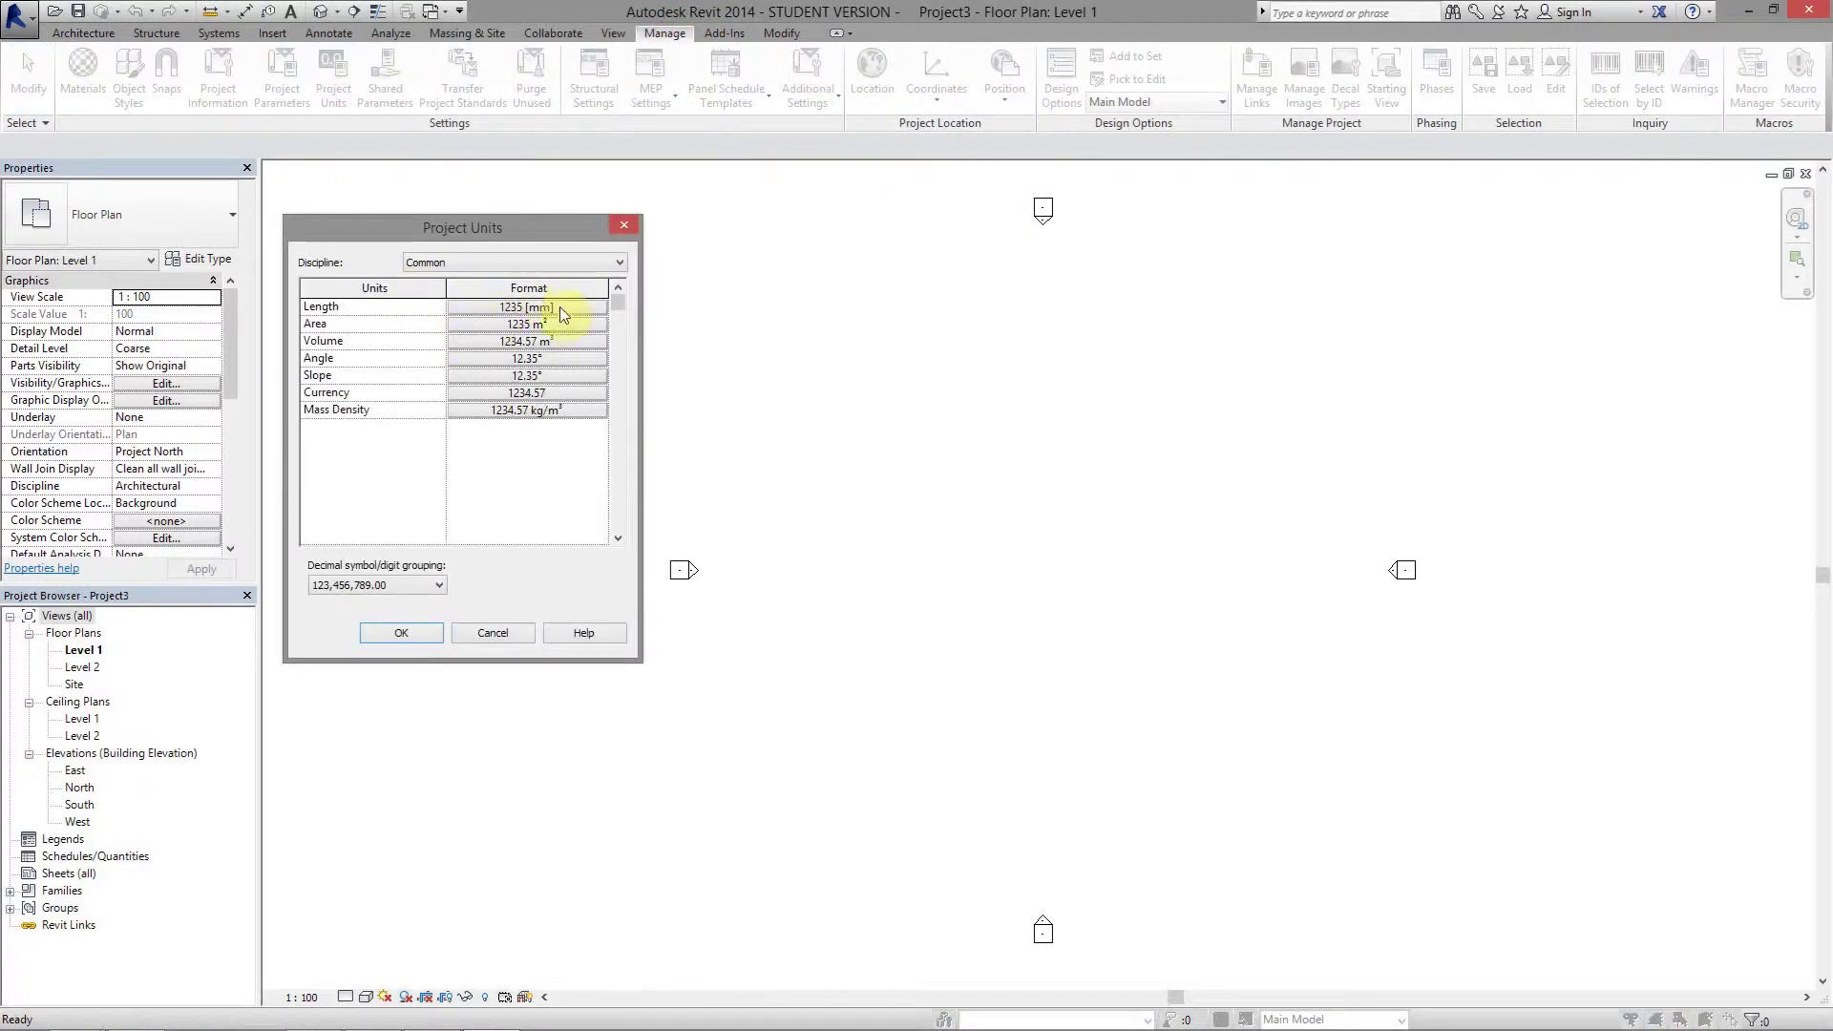
pyautogui.click(573, 309)
pyautogui.click(396, 349)
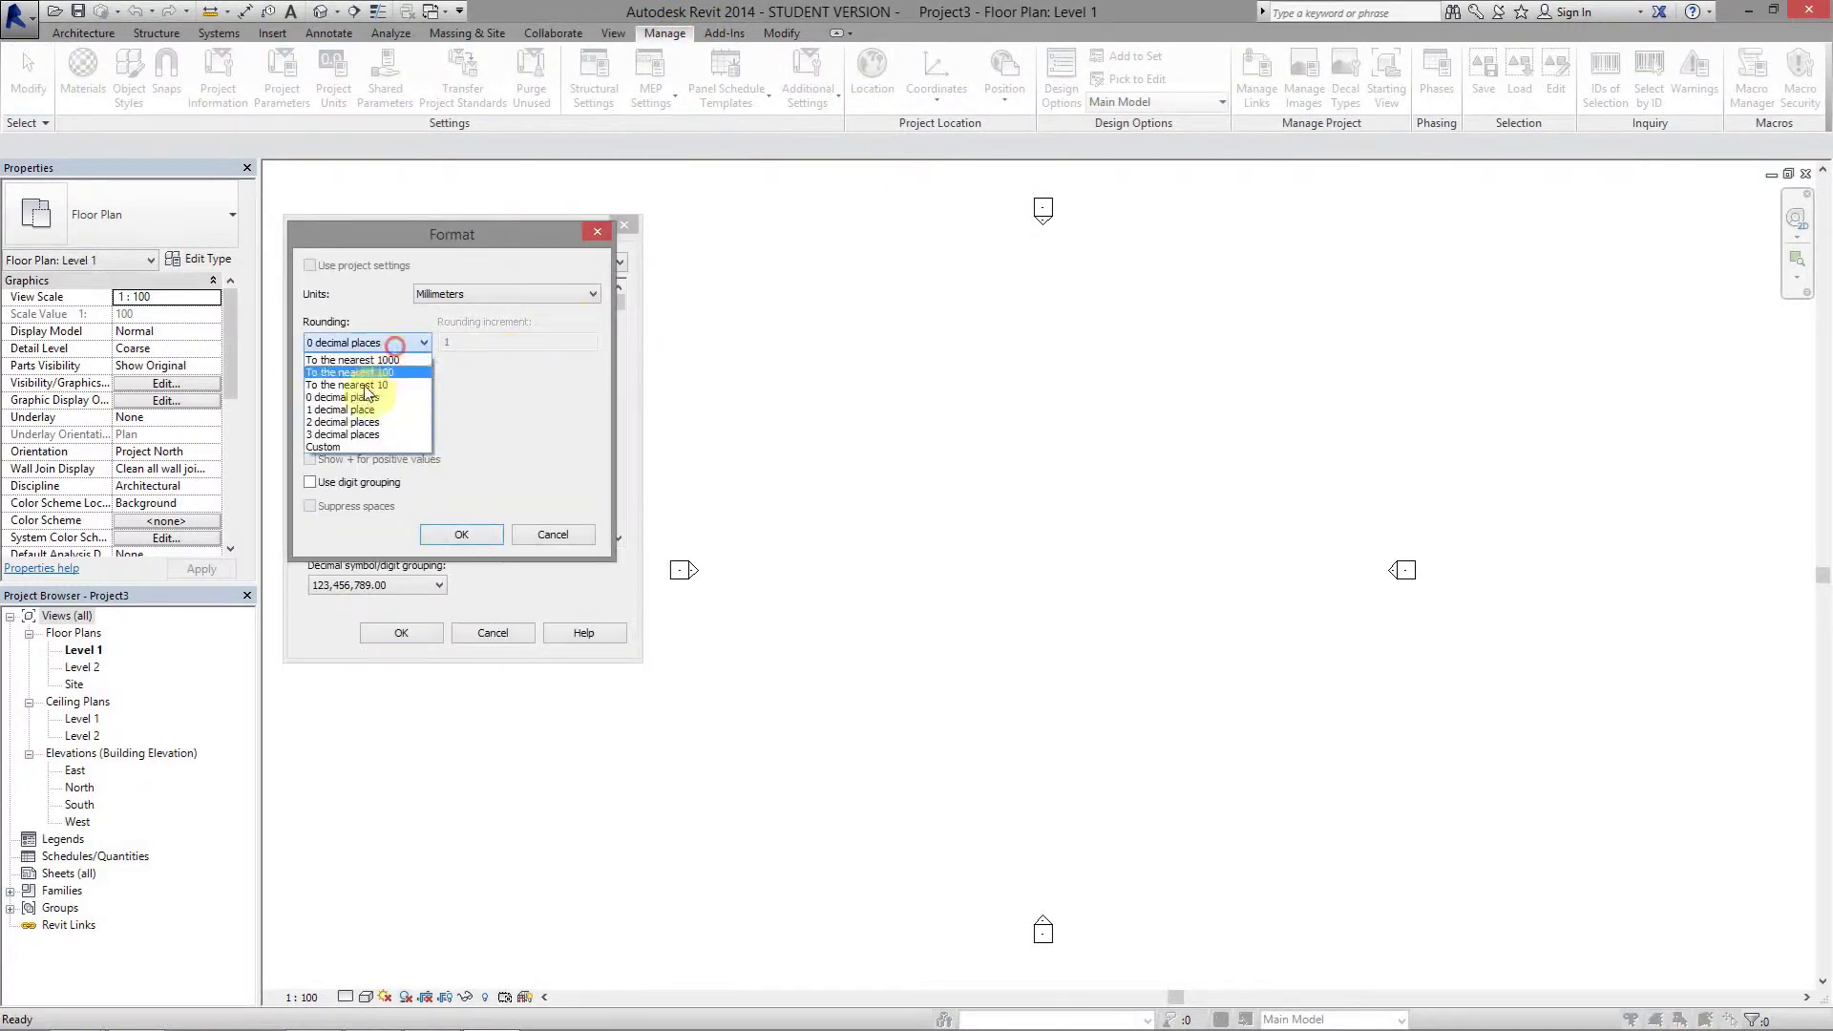
pyautogui.click(376, 436)
pyautogui.click(484, 298)
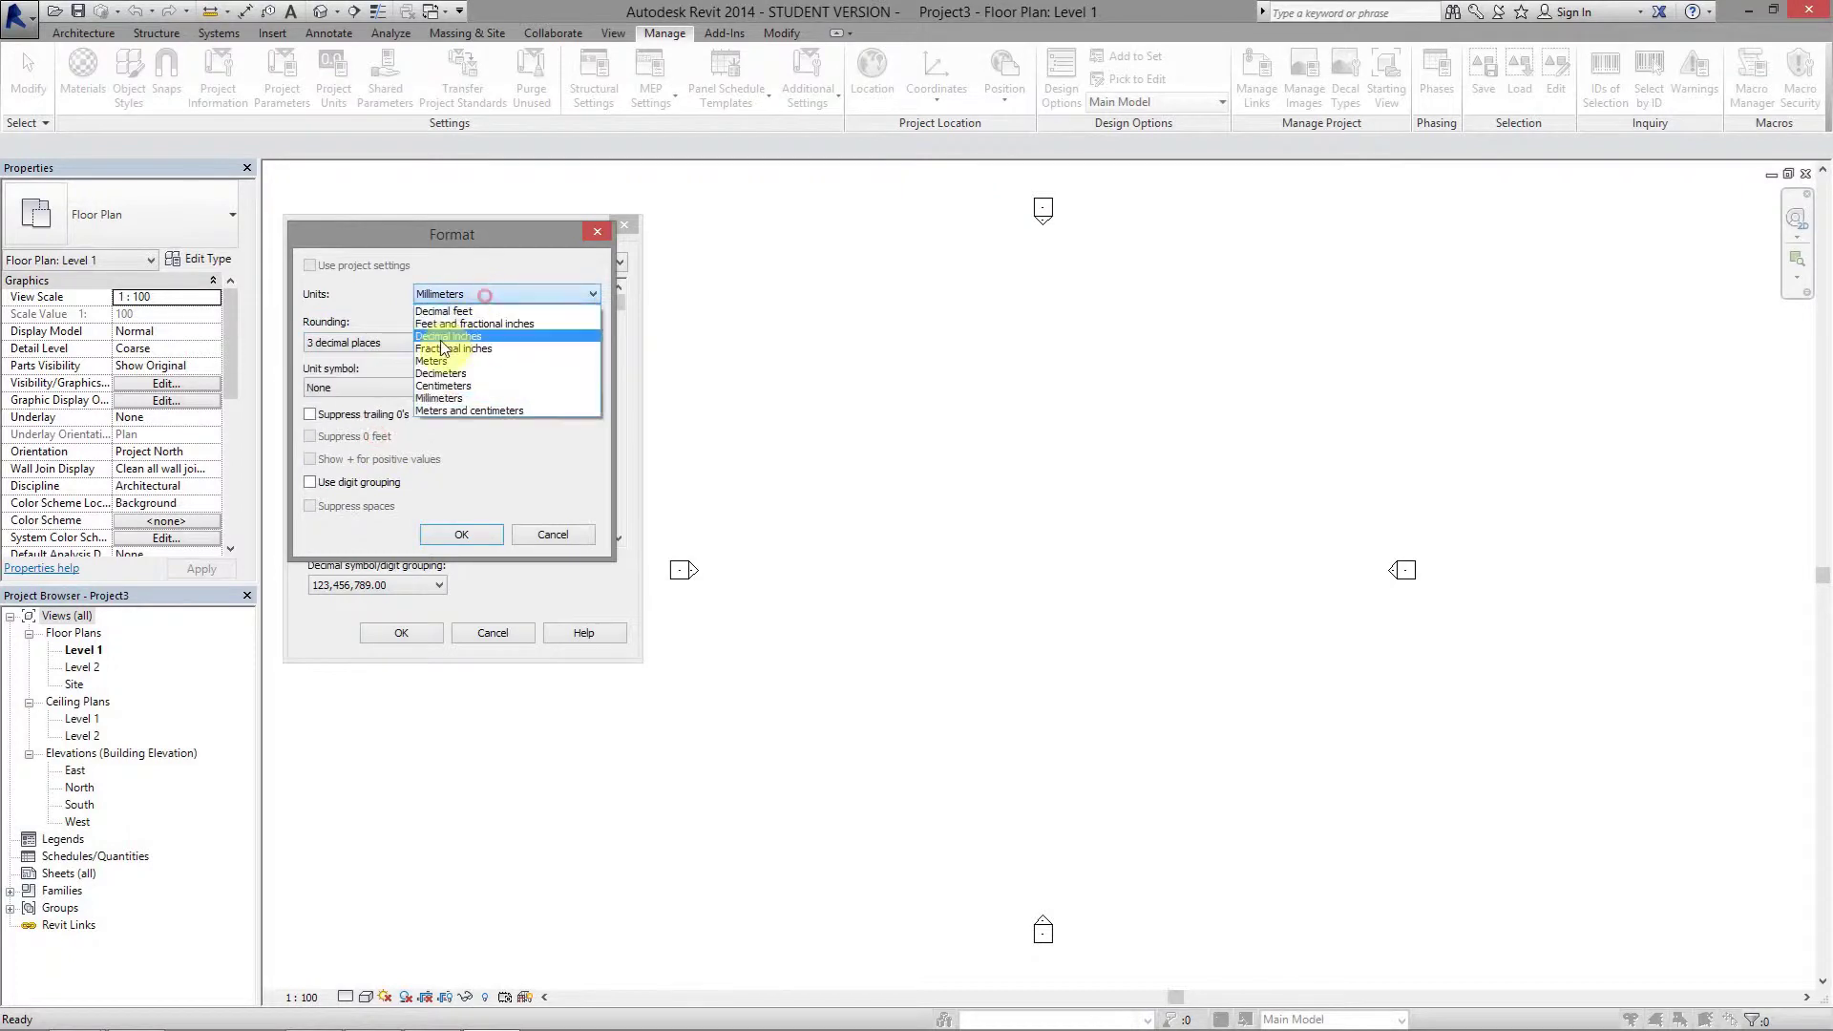
pyautogui.click(455, 364)
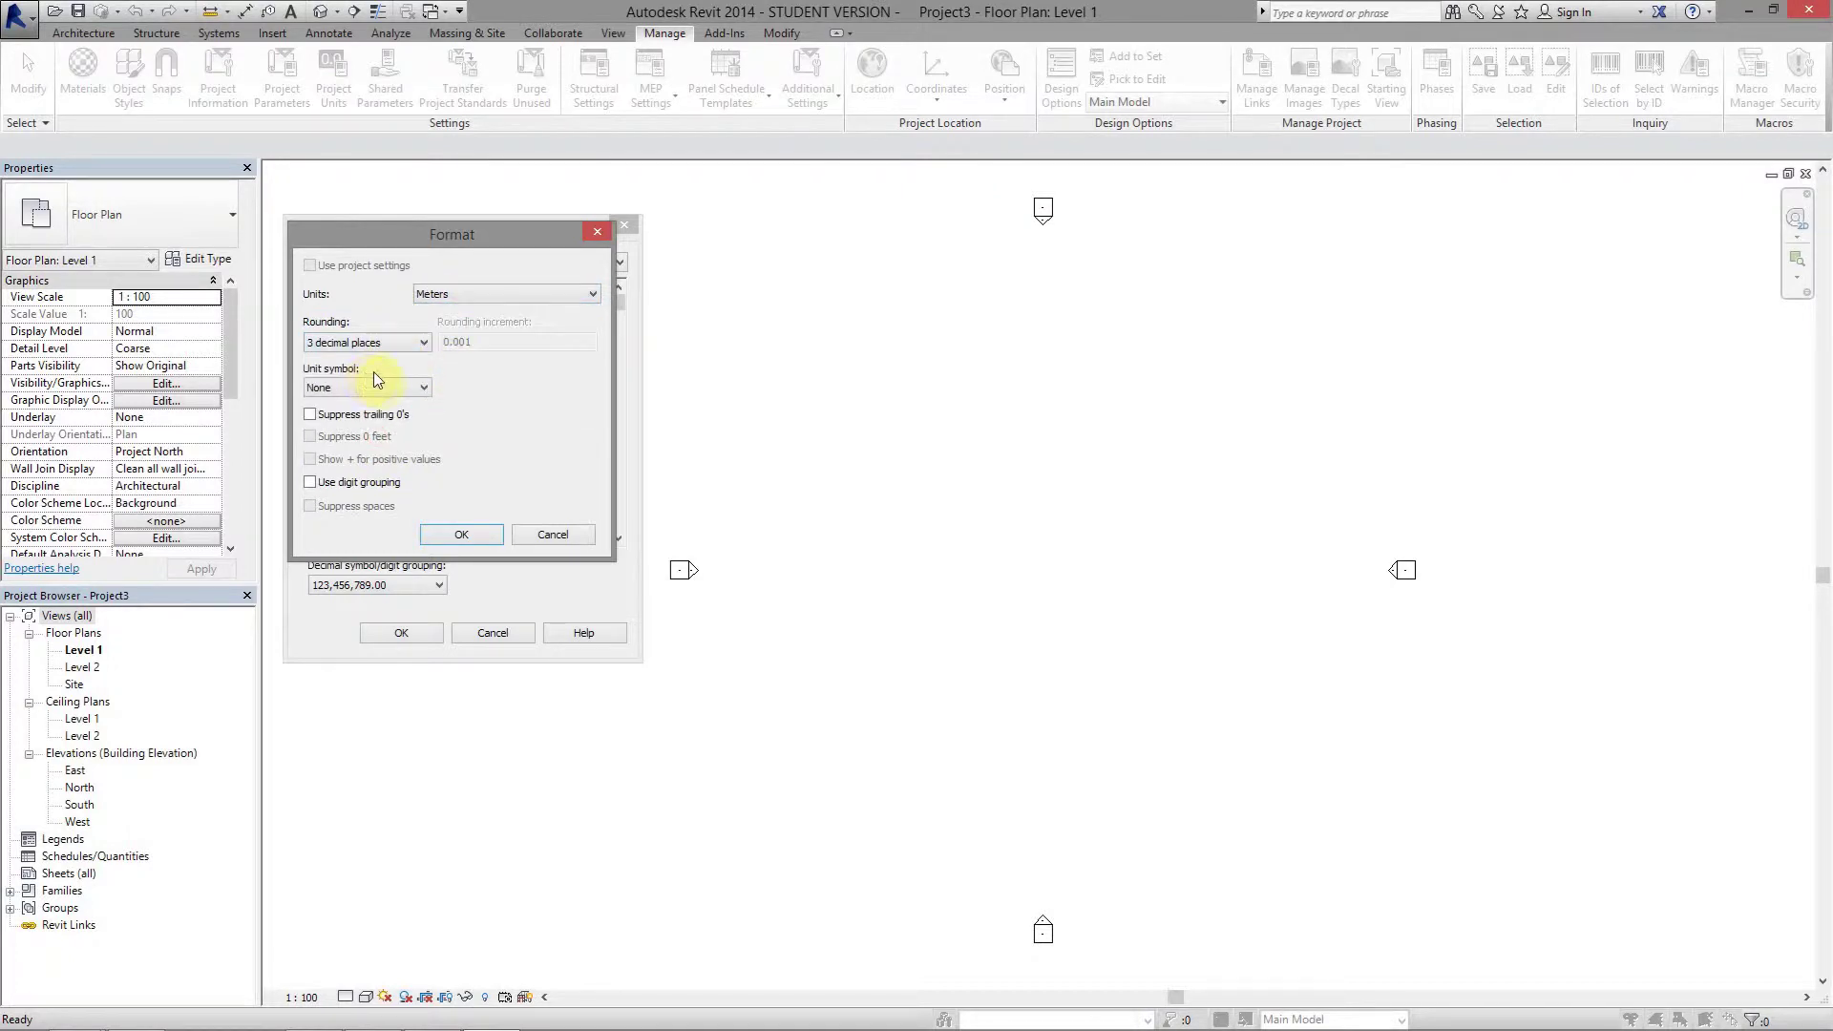
pyautogui.click(380, 384)
pyautogui.click(368, 409)
pyautogui.click(454, 537)
pyautogui.click(401, 633)
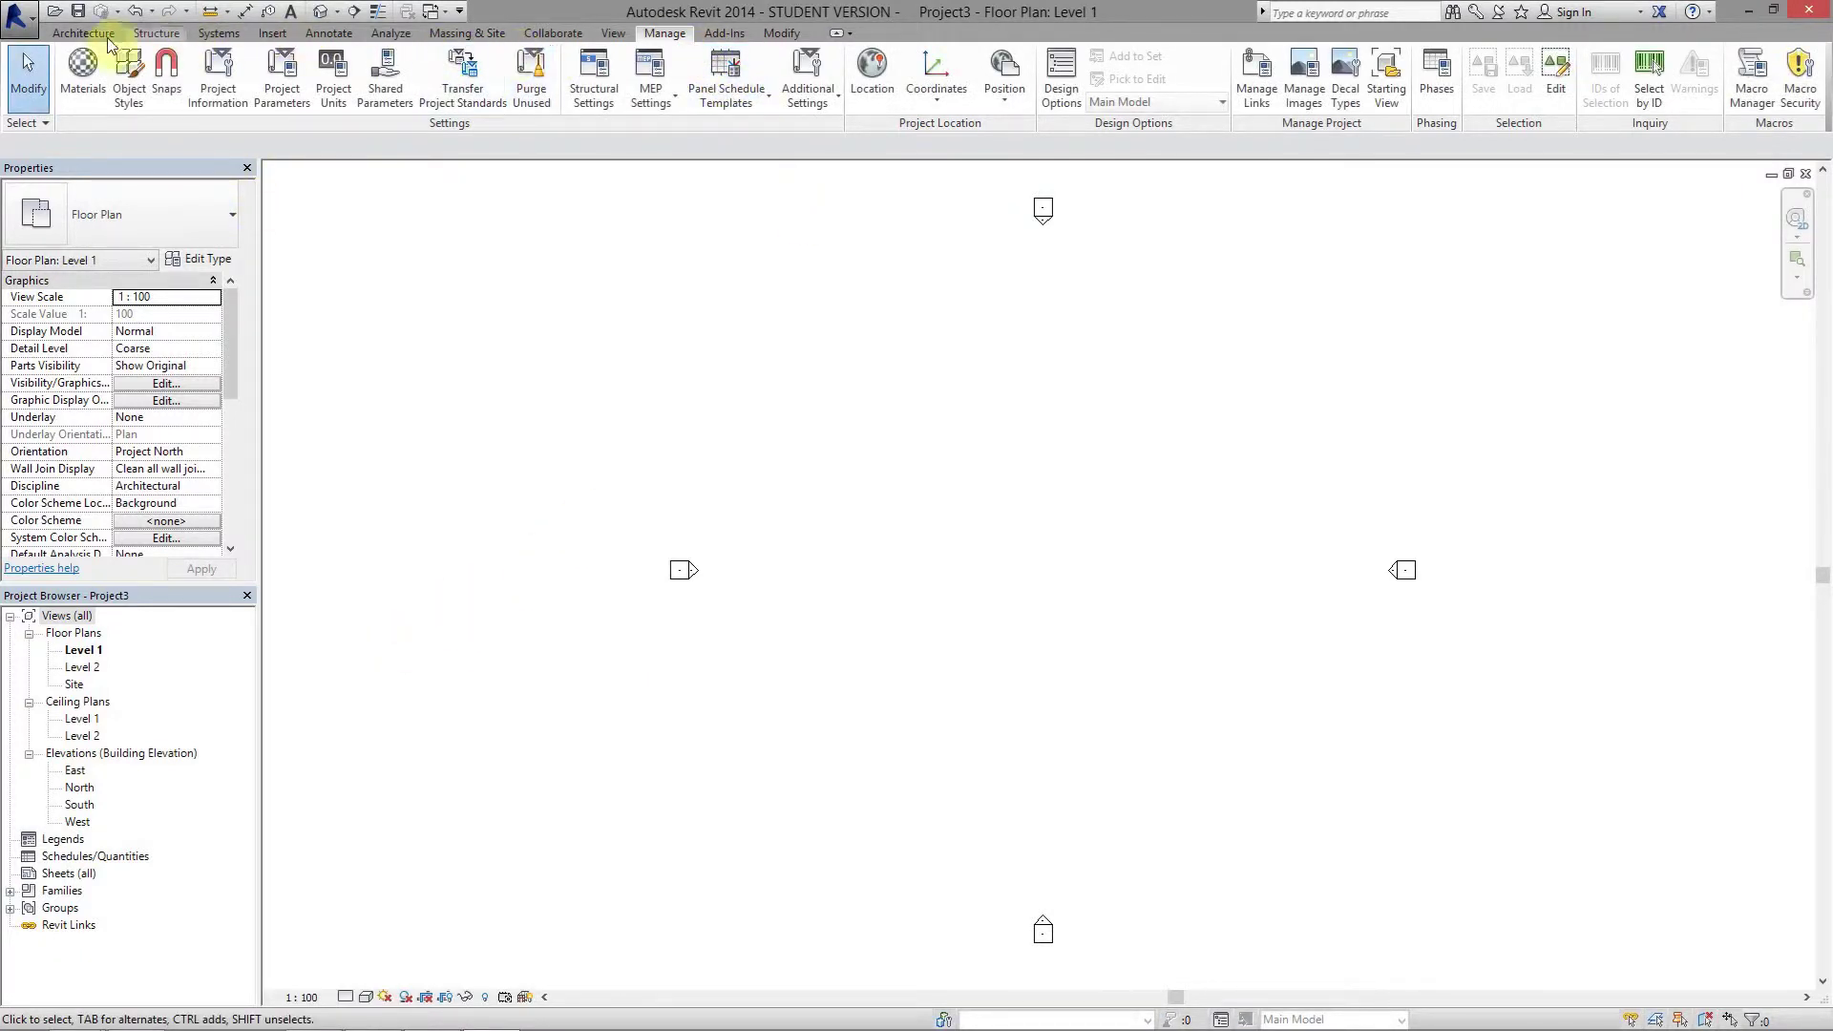
pyautogui.click(83, 33)
# Begin a railing path sketch with a straight line segment
pyautogui.click(627, 71)
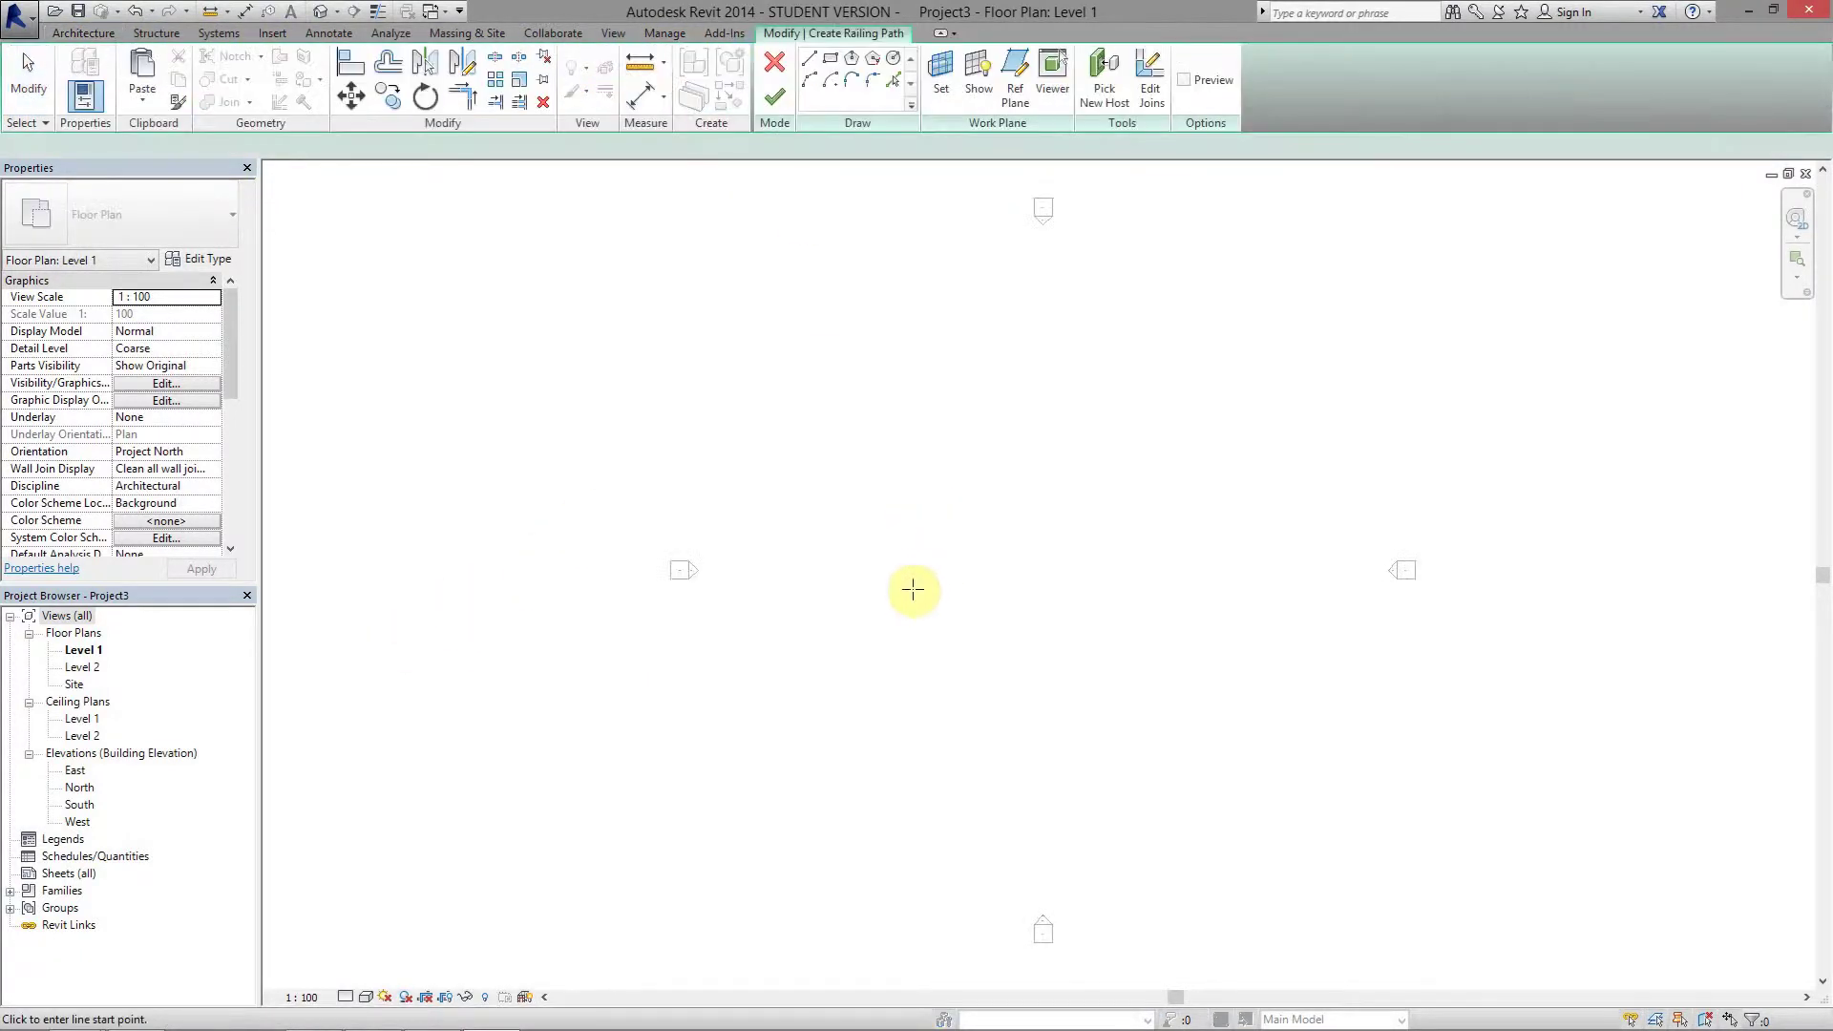
pyautogui.click(877, 563)
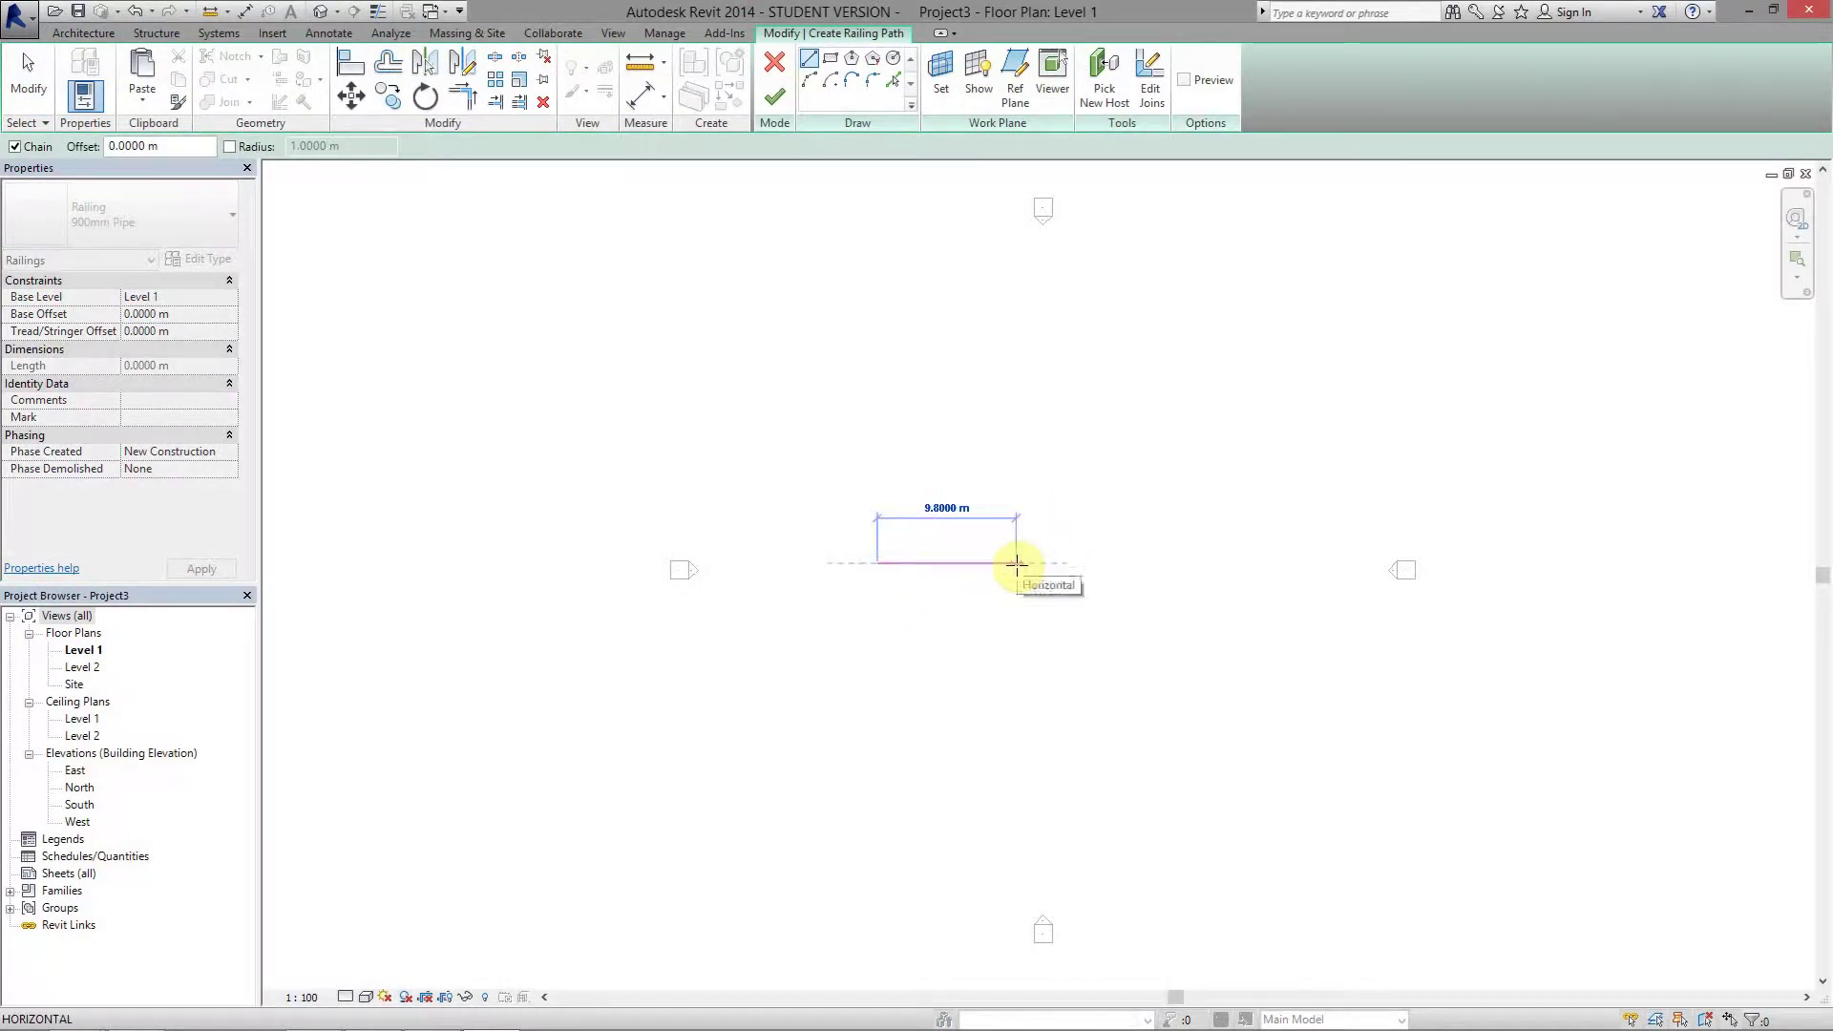
pyautogui.click(1016, 565)
pyautogui.scroll(1, 1013, 468)
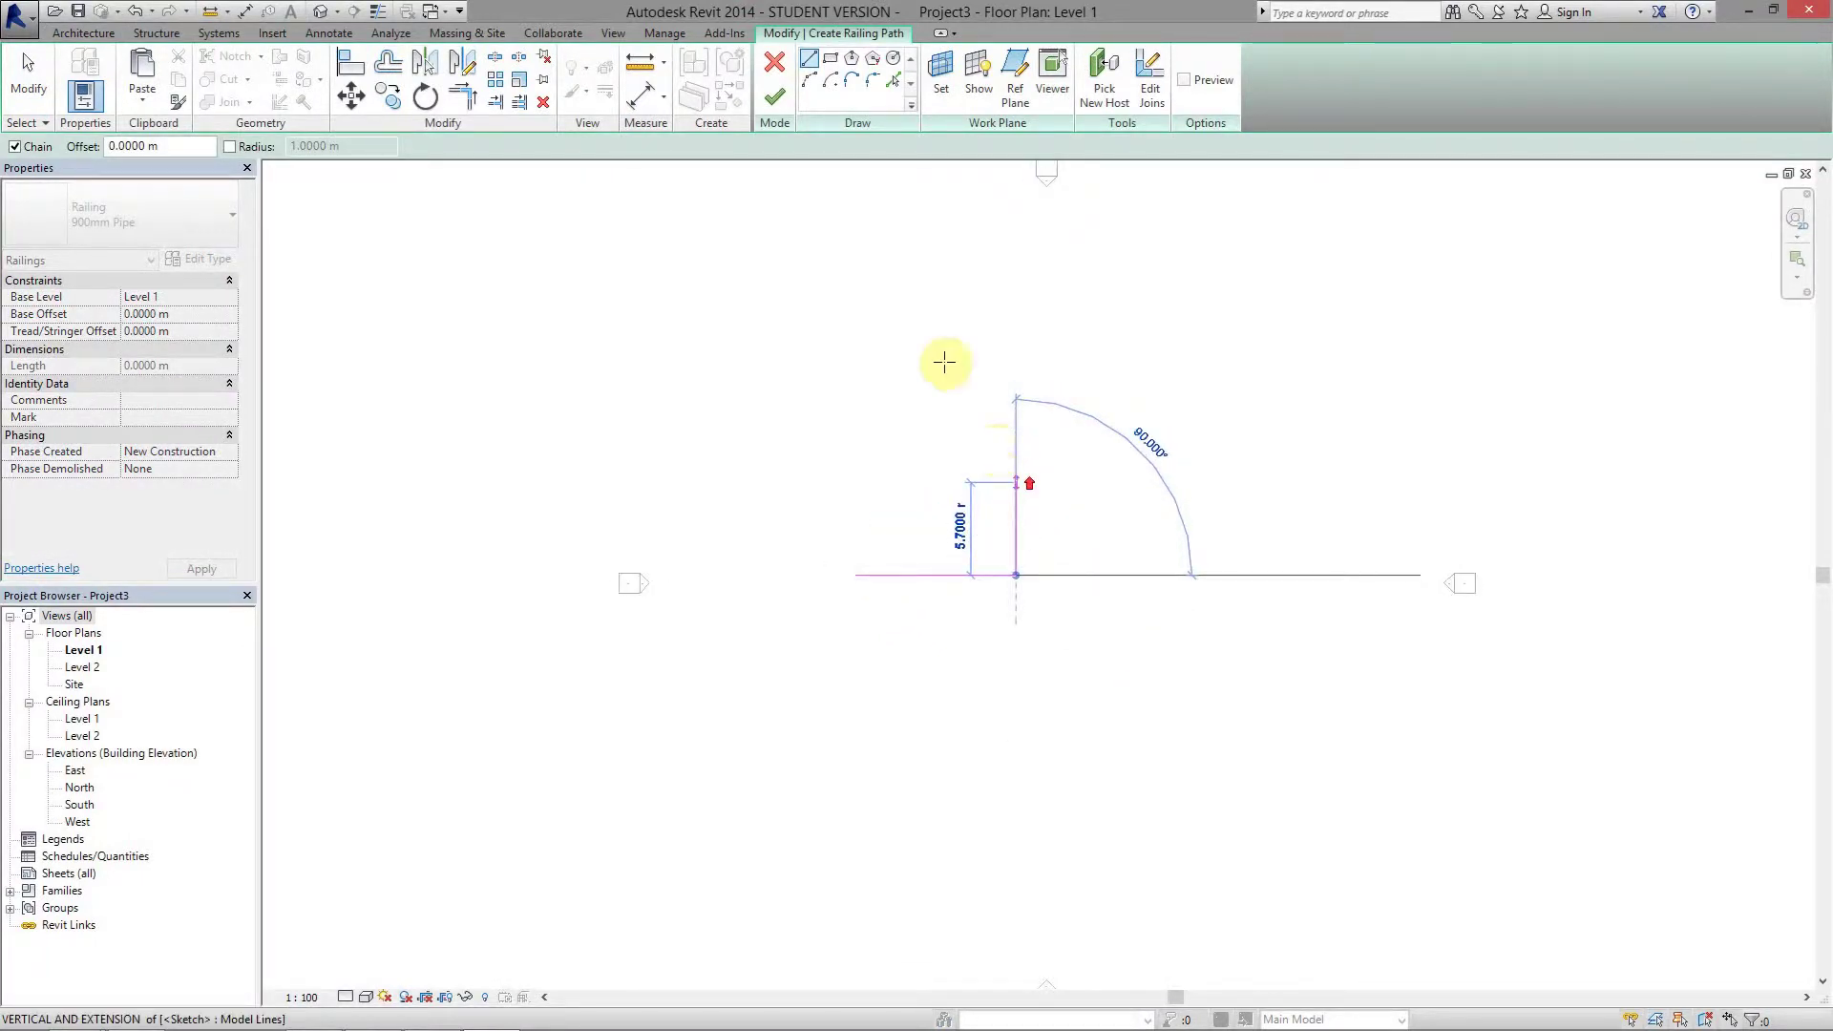
# Add two connected Start-End-Radius arcs to form the S-shaped curve
pyautogui.click(809, 79)
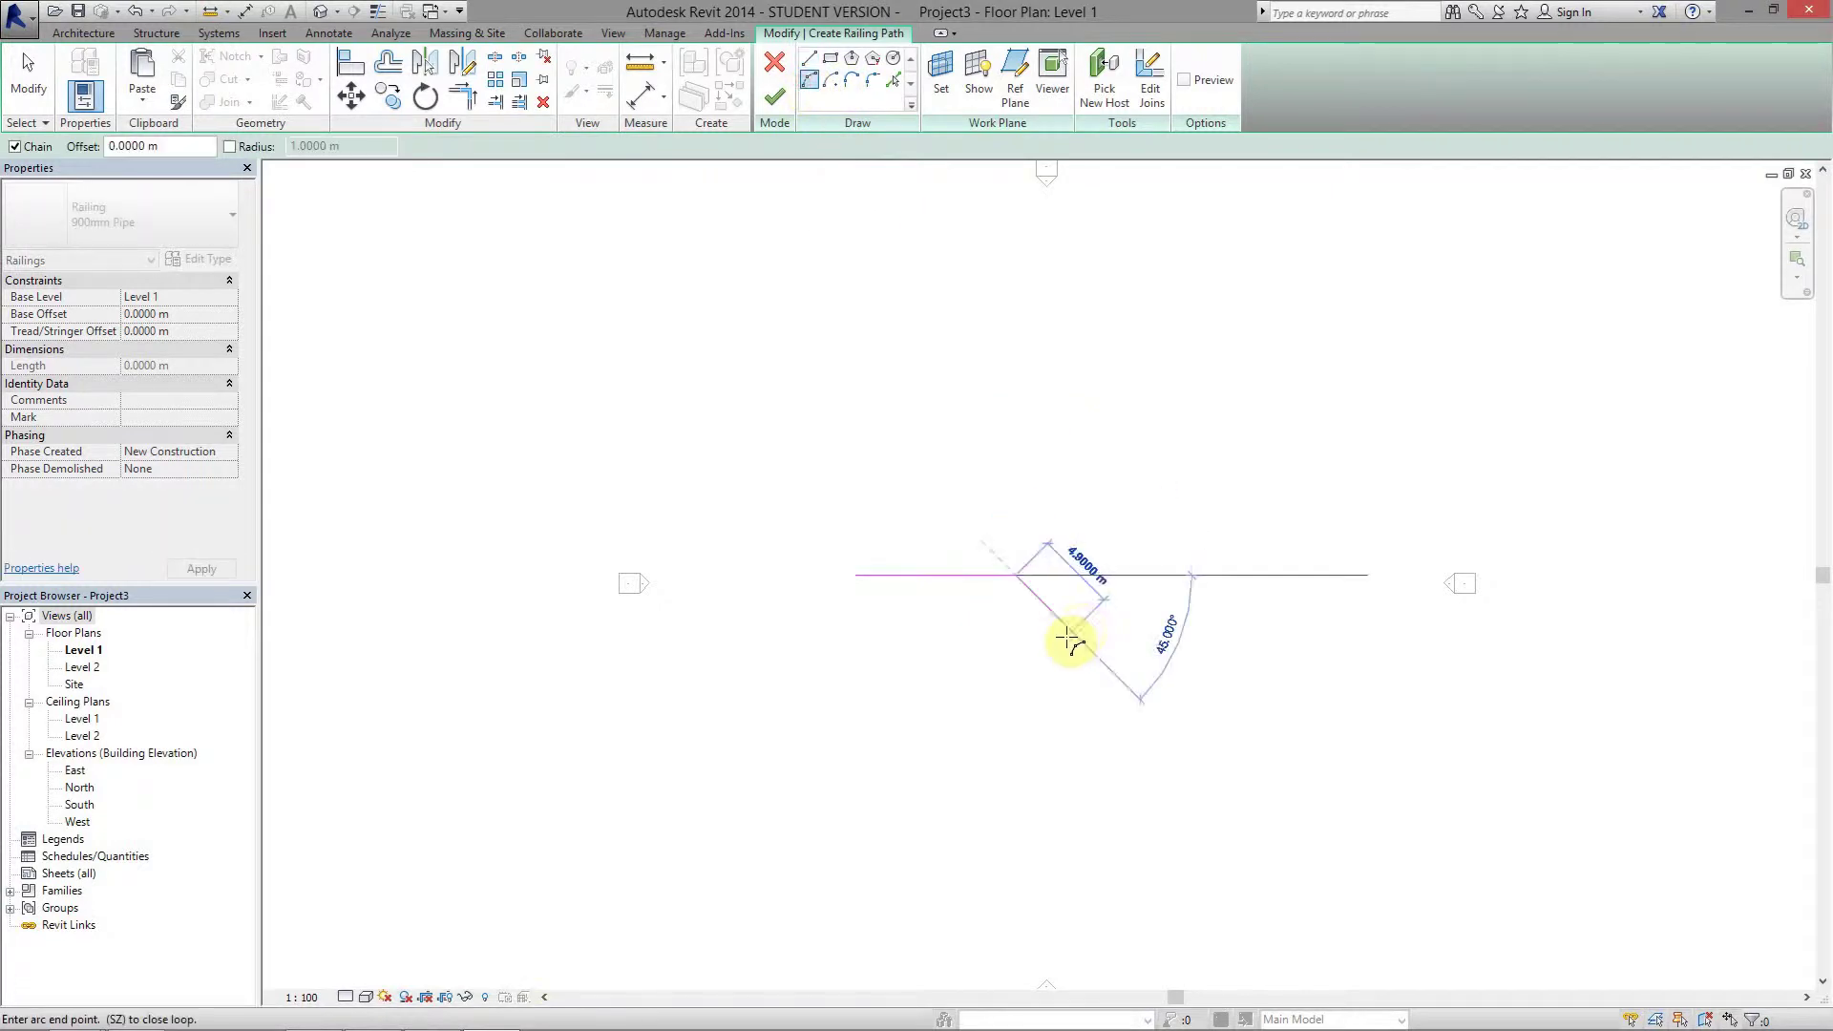
pyautogui.click(1013, 674)
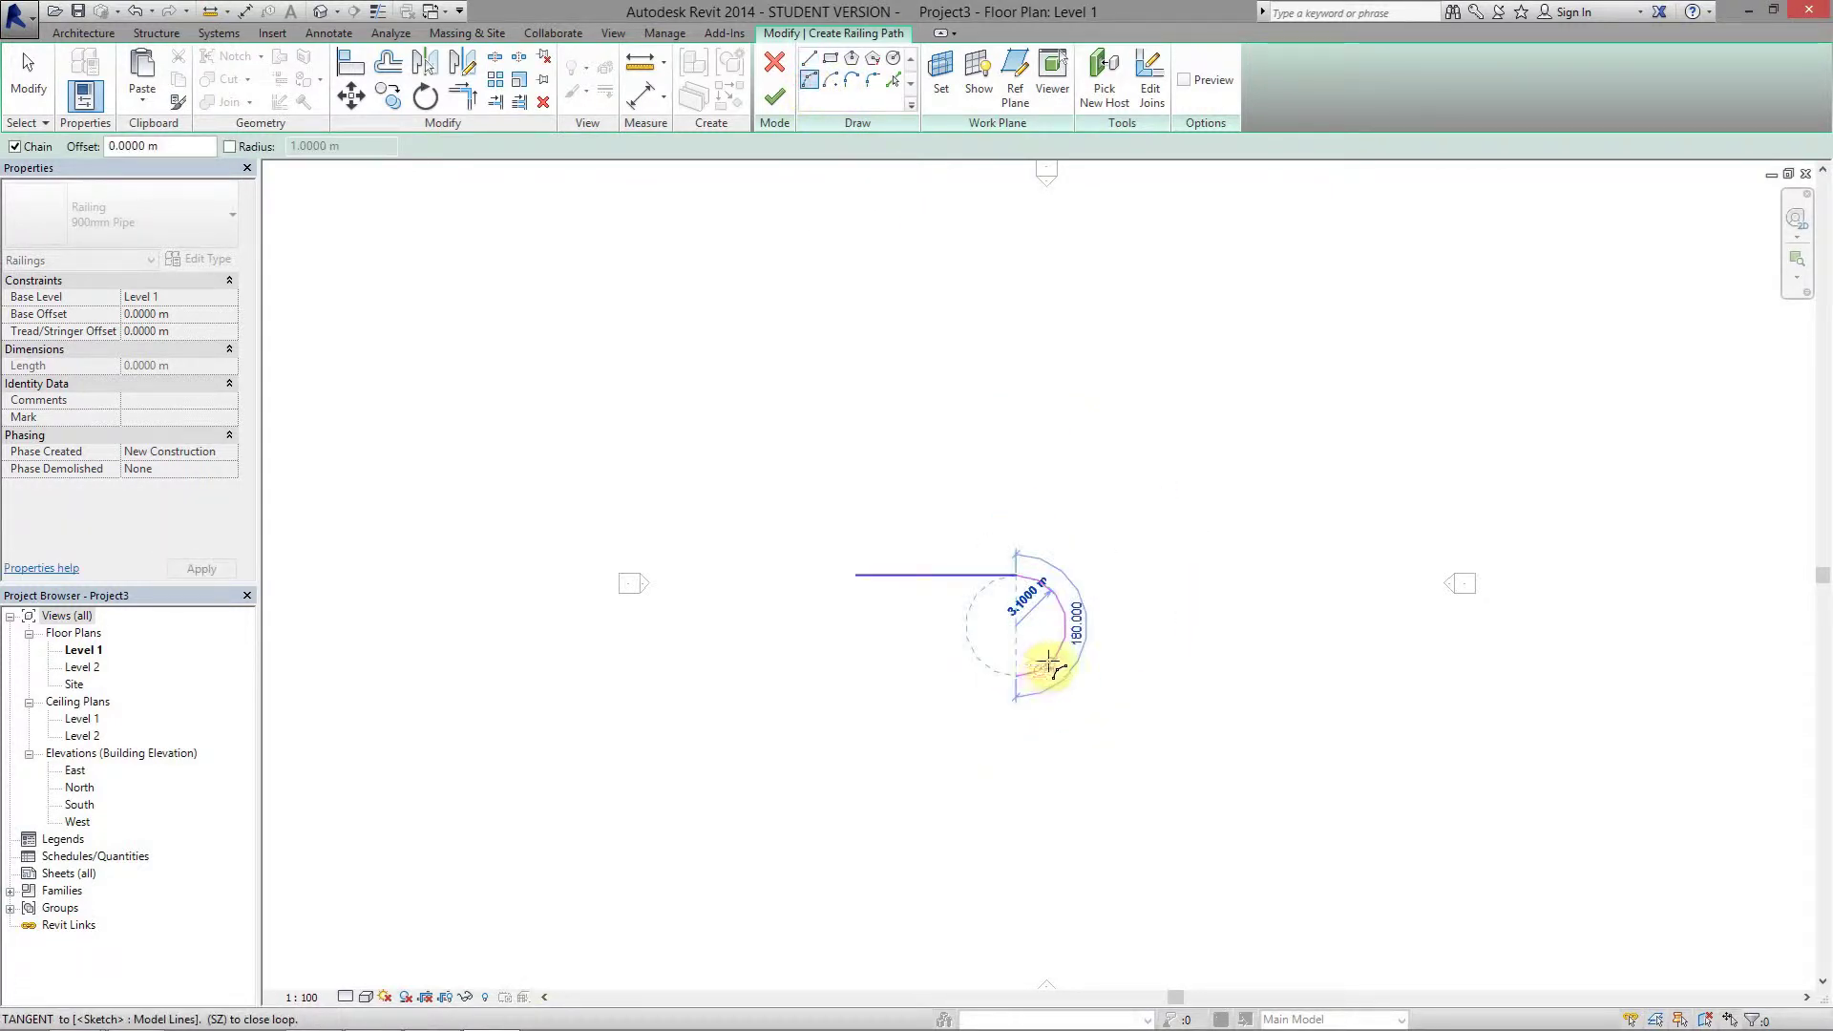
pyautogui.click(1048, 661)
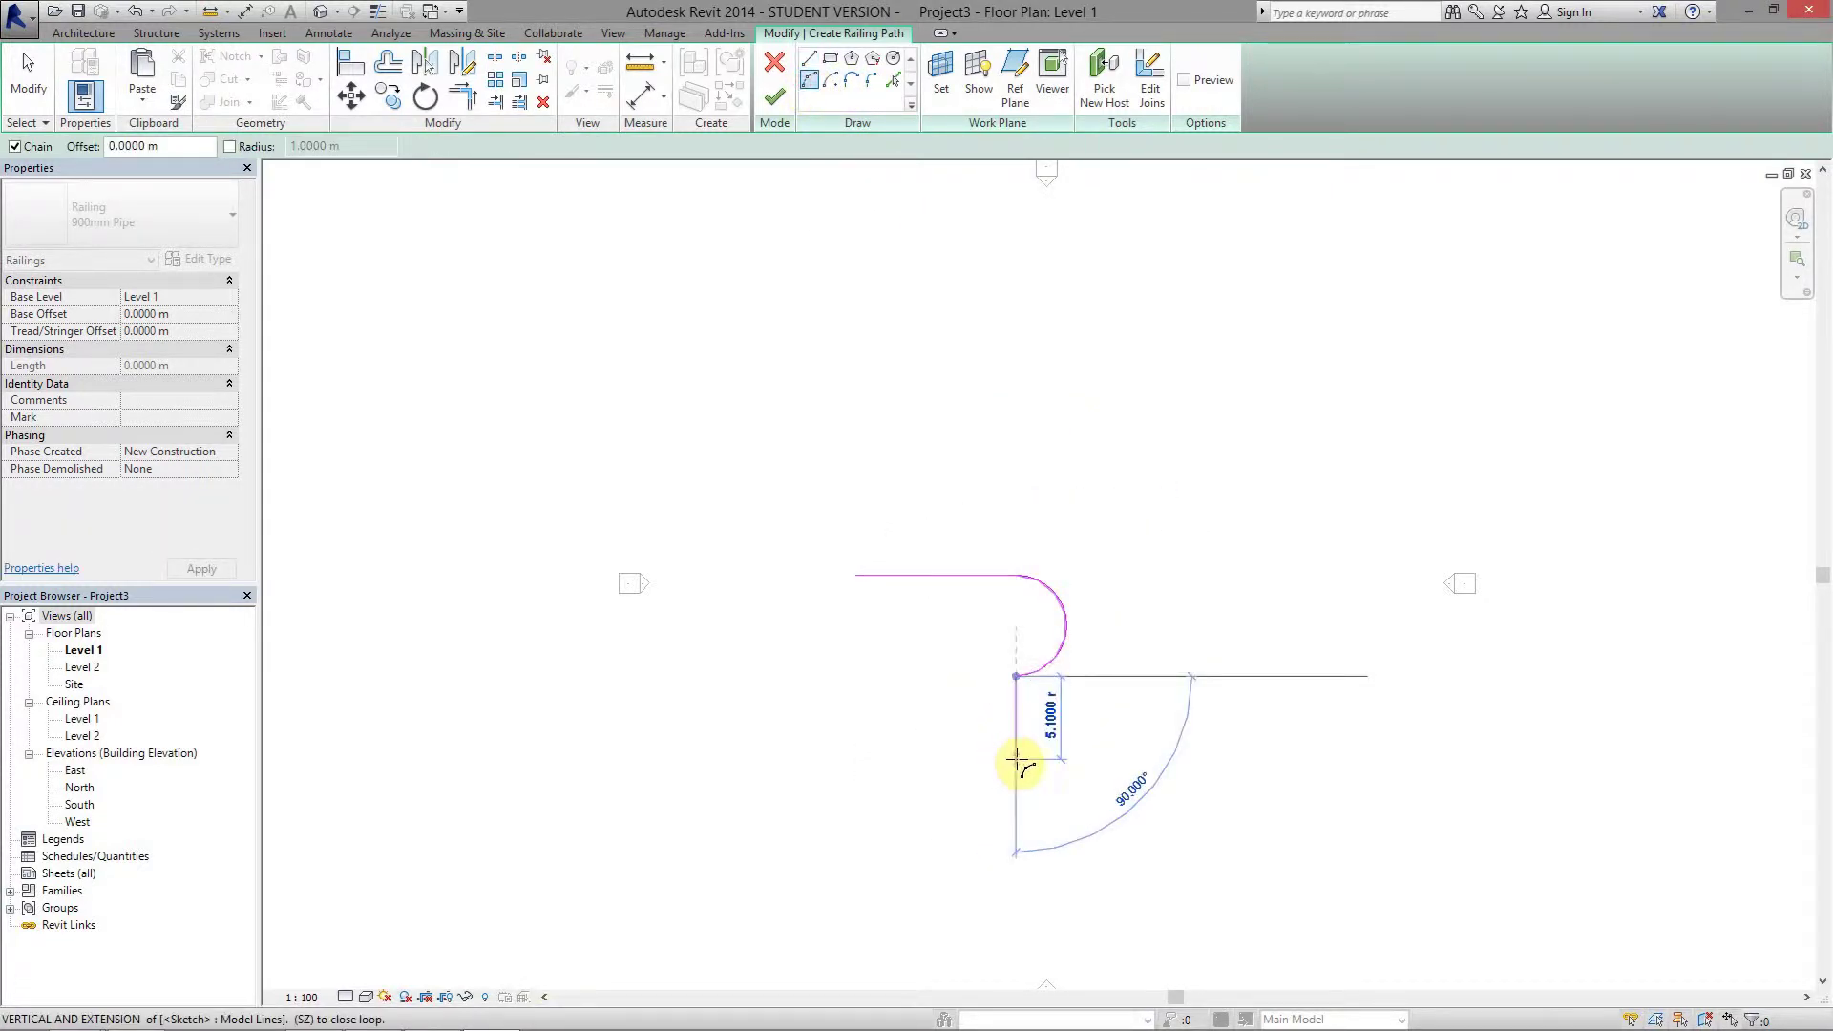
pyautogui.click(1015, 759)
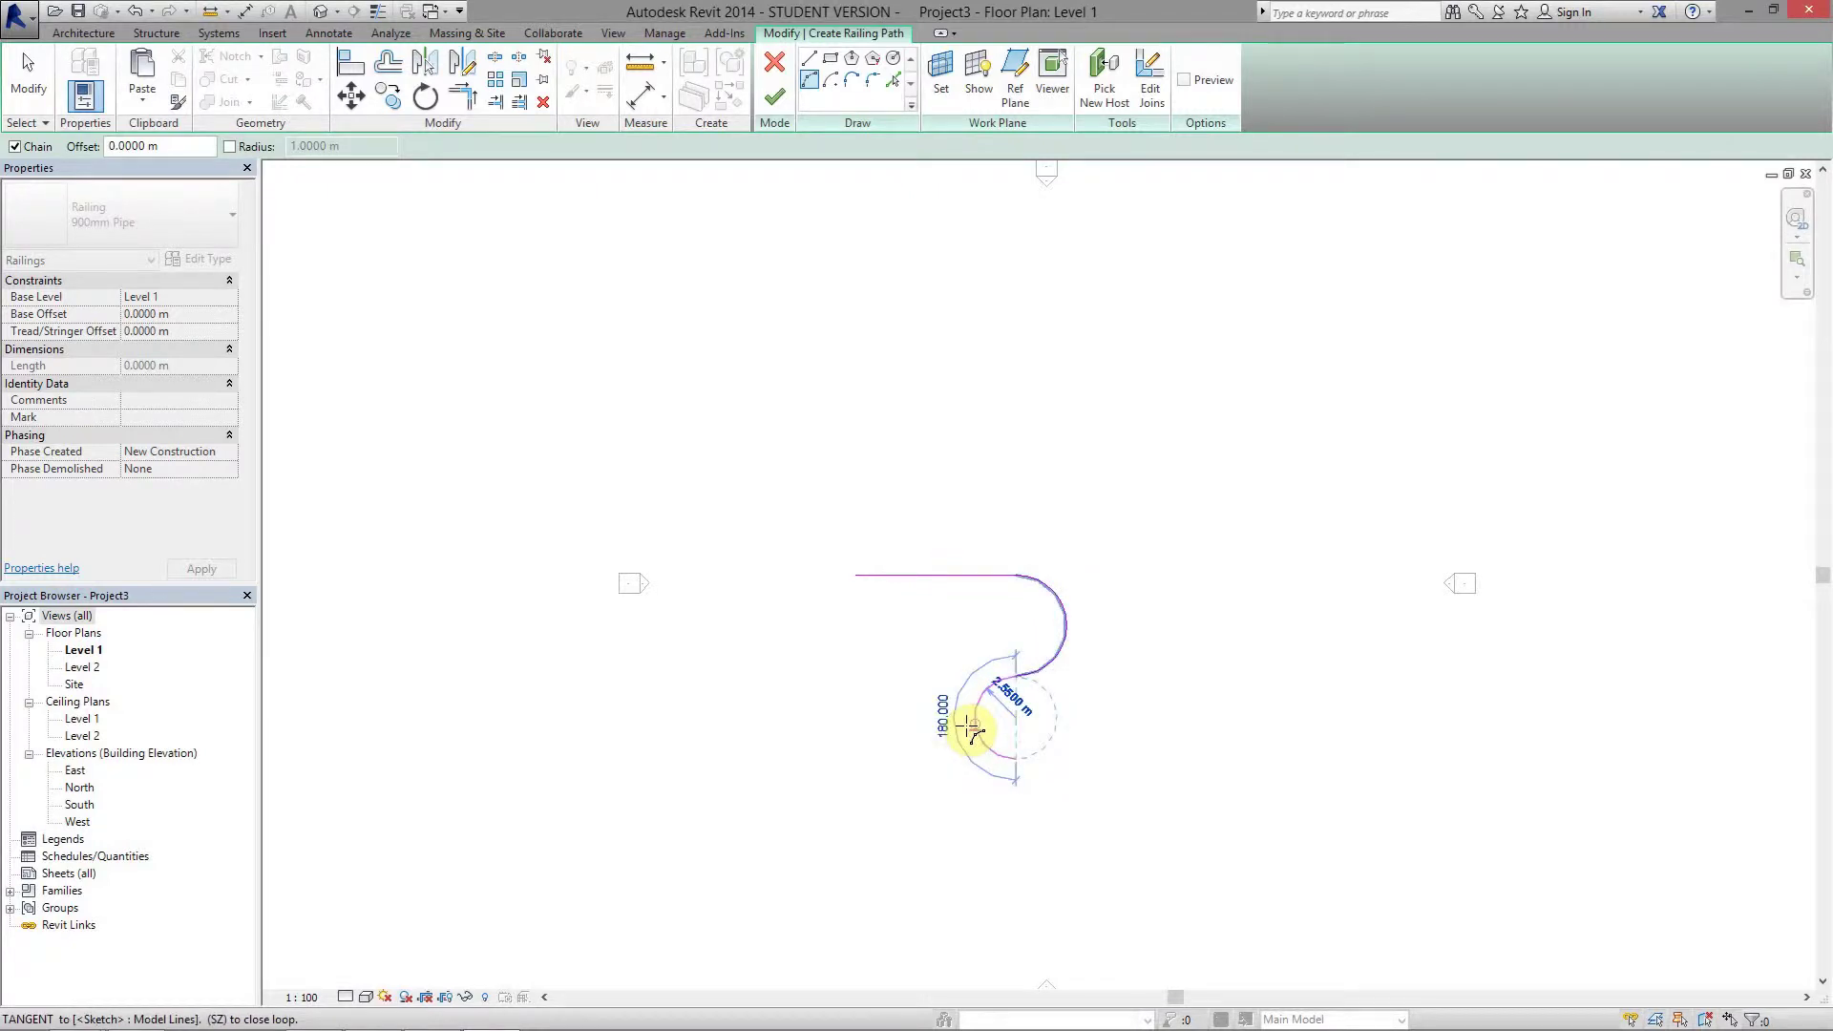
pyautogui.click(967, 727)
pyautogui.press('Escape')
pyautogui.press('Escape')
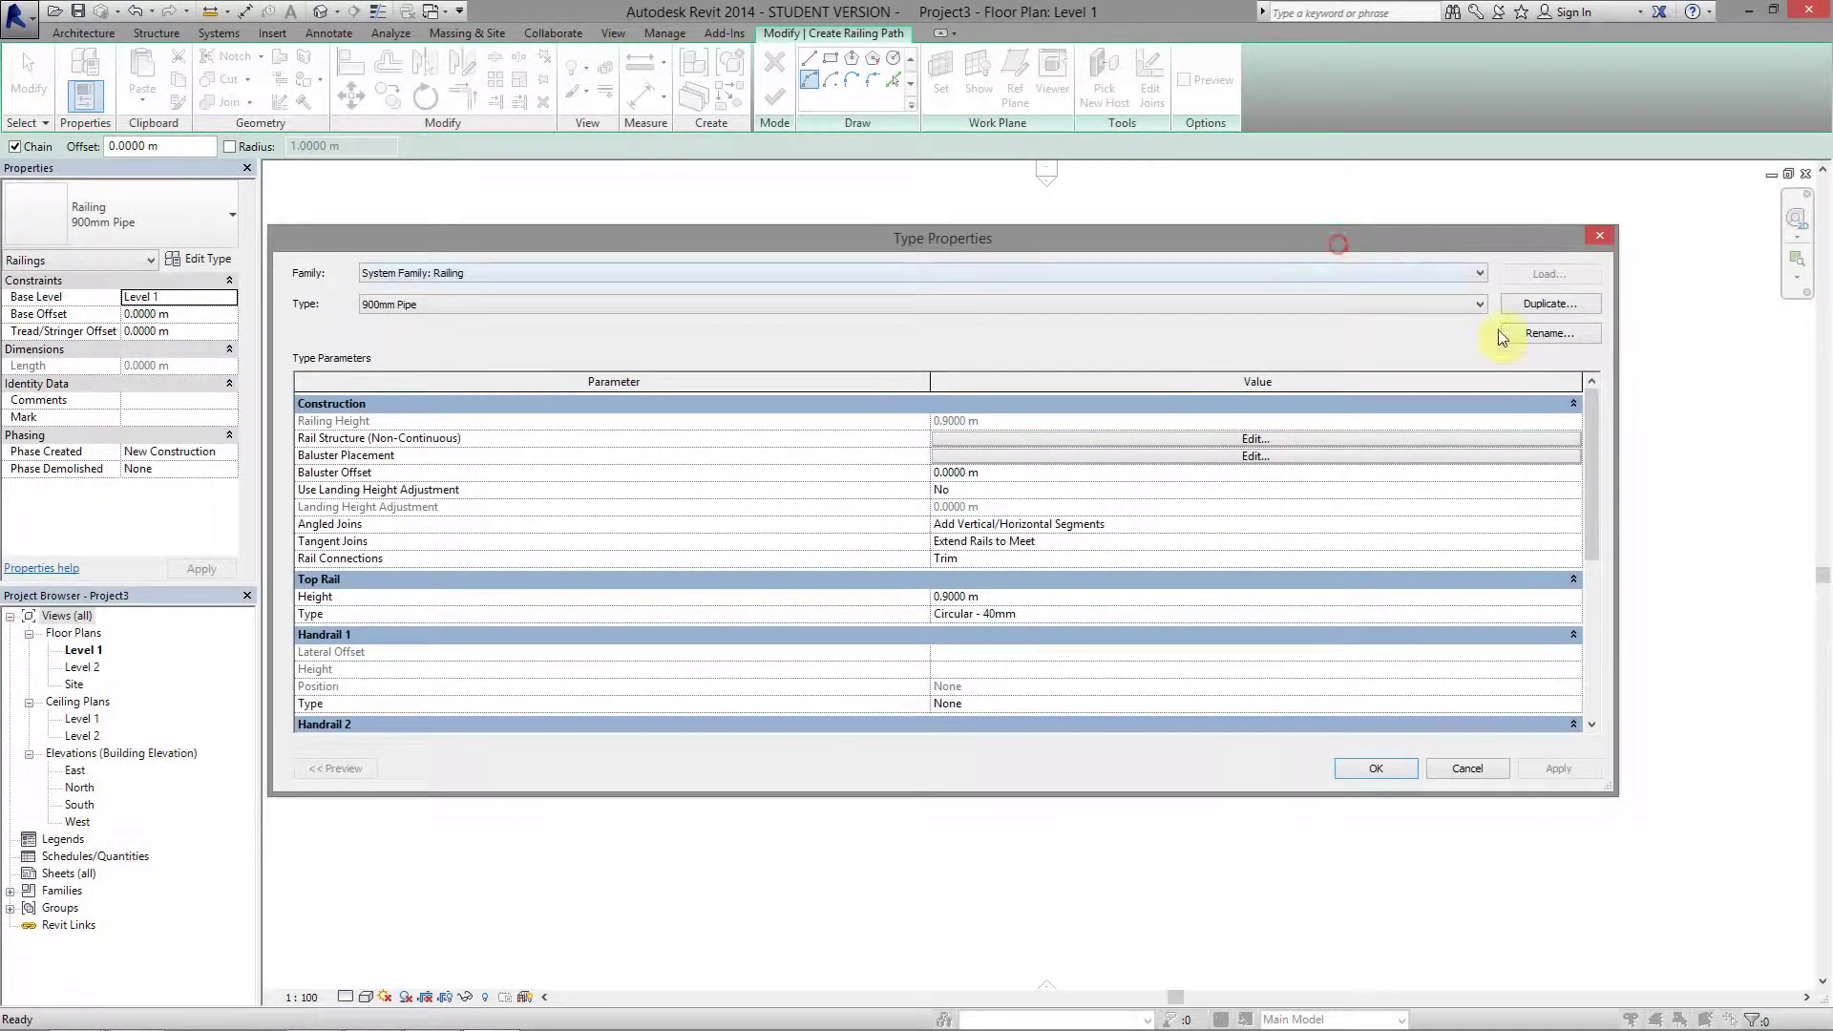
# Duplicate the 900mm Pipe railing type as 'empalizada metalica'
pyautogui.click(1580, 304)
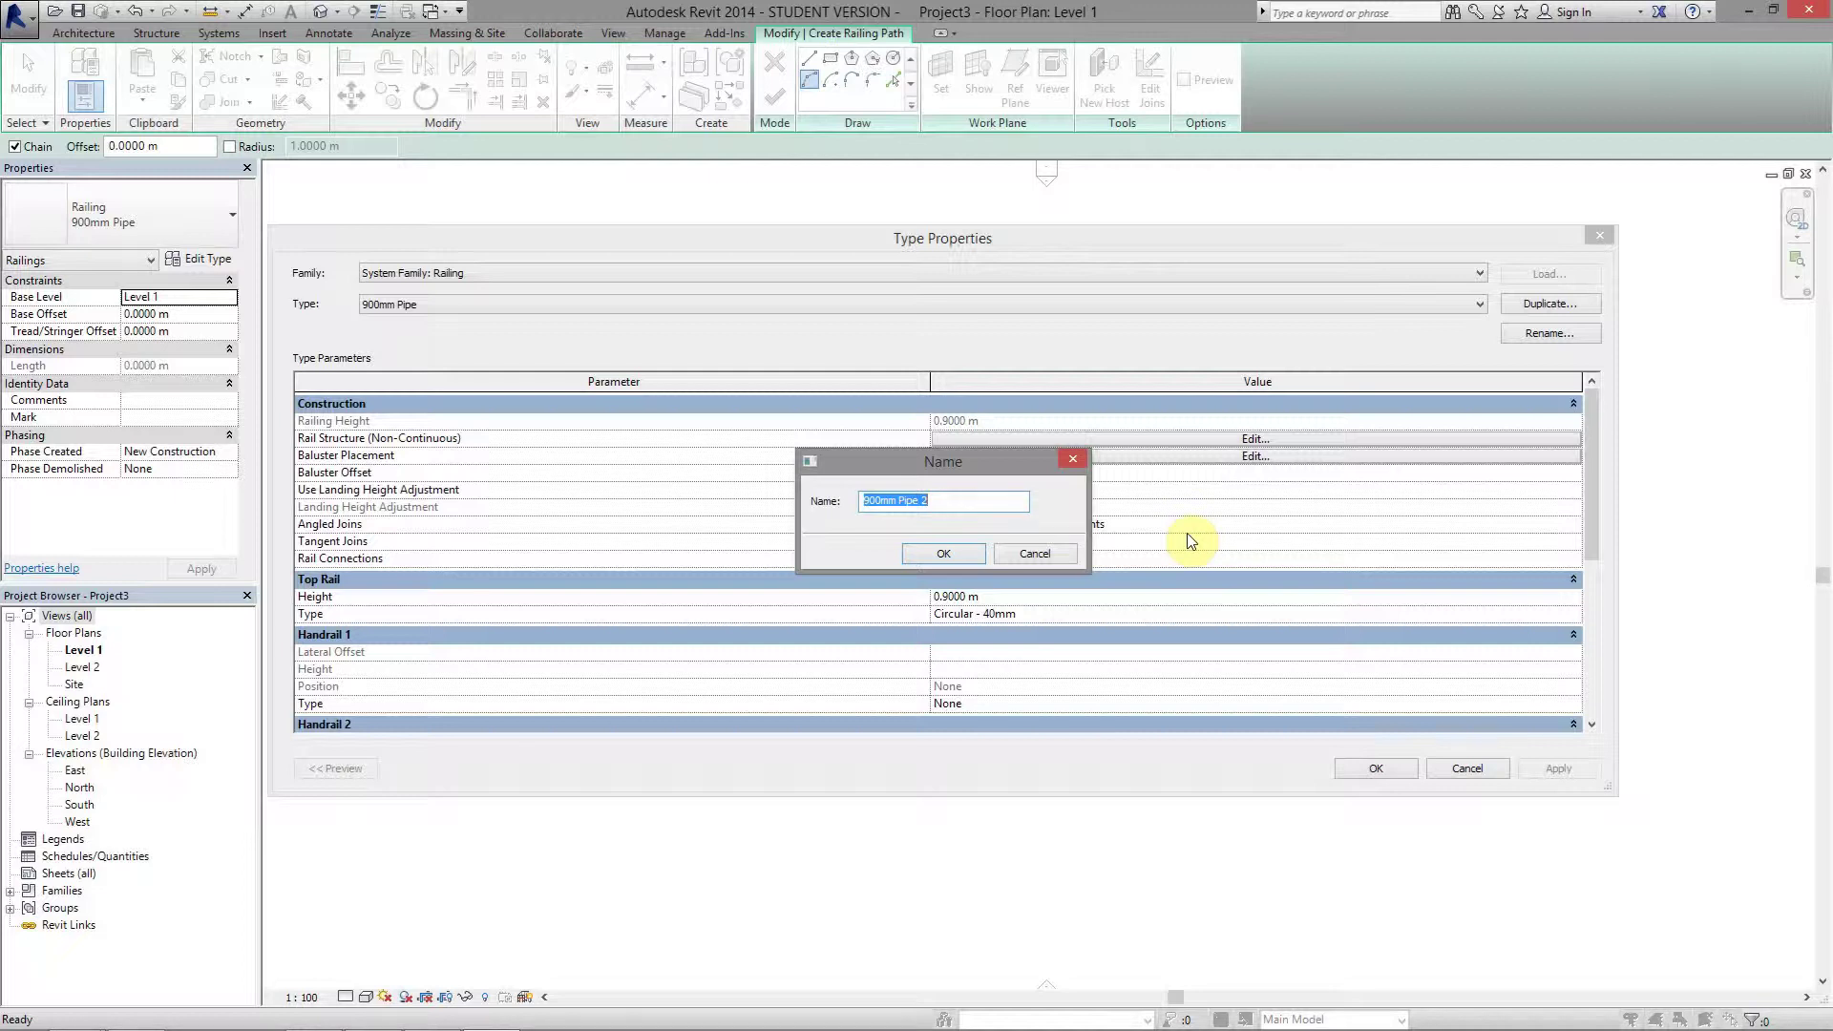
pyautogui.write('emp')
pyautogui.write('alizada metalic')
pyautogui.press('Return')
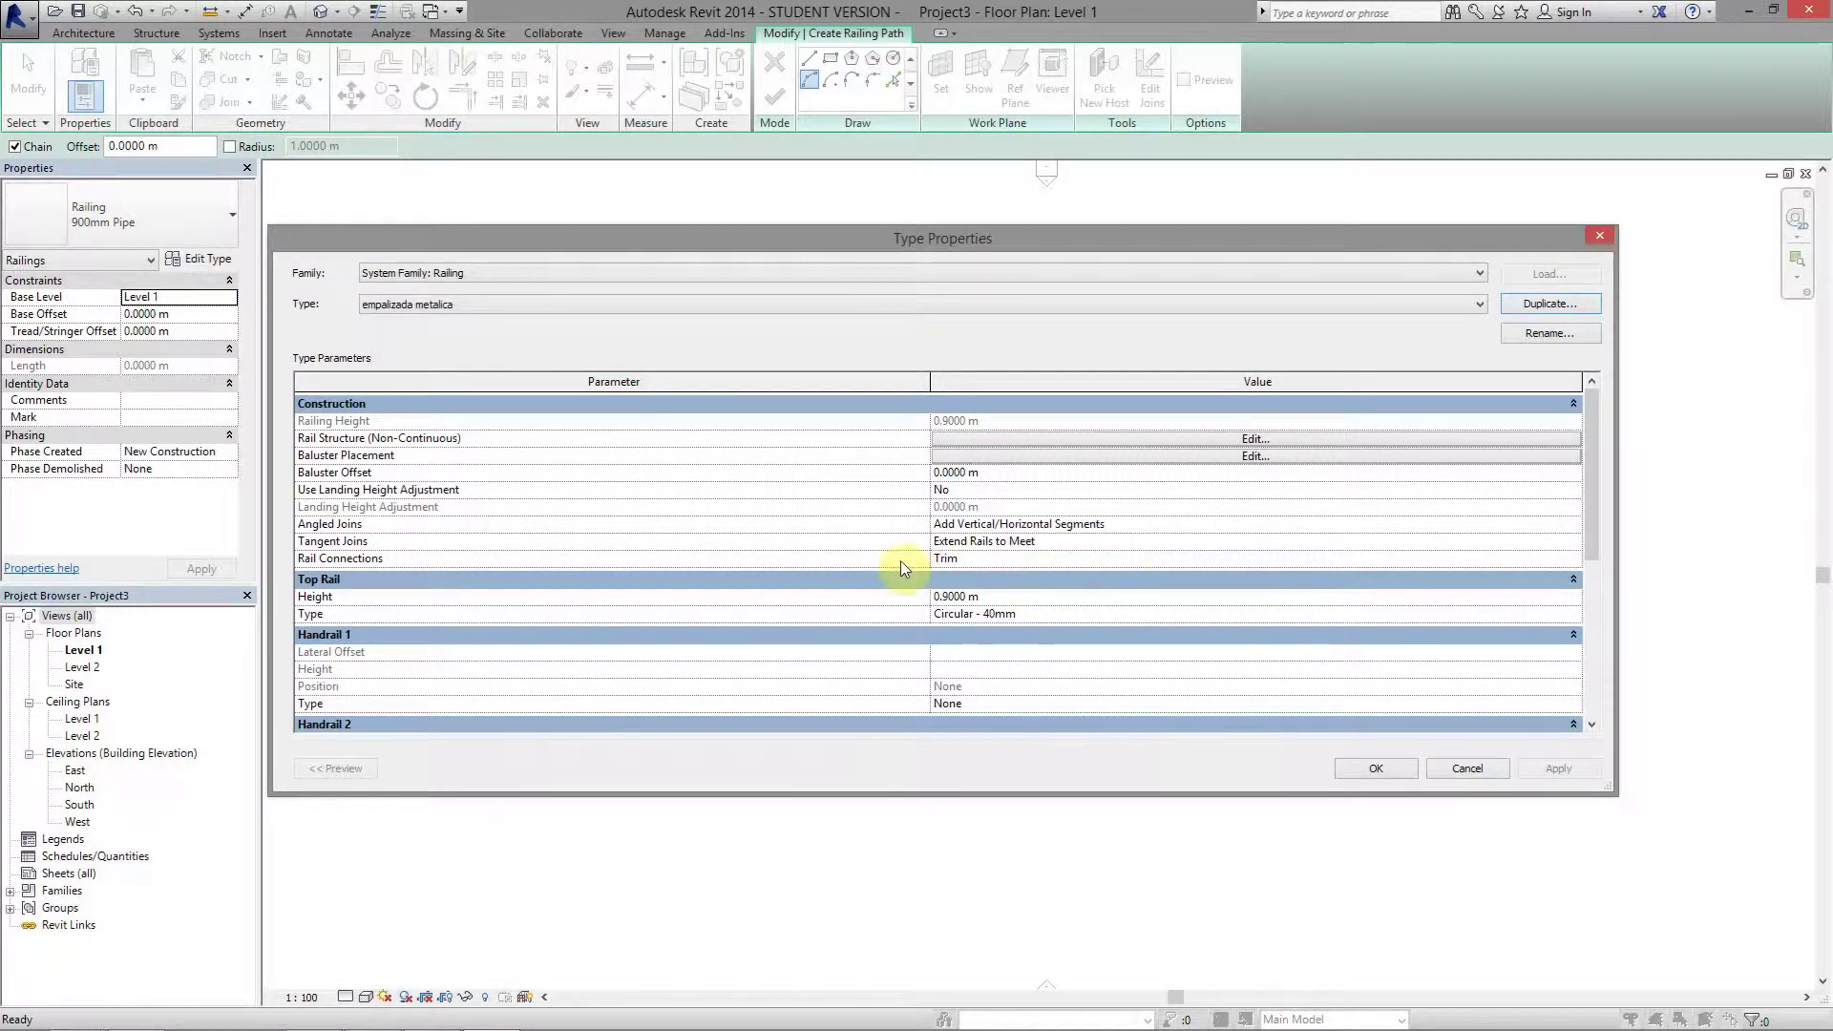
# Delete every rail from the railing's rail structure
pyautogui.click(1069, 438)
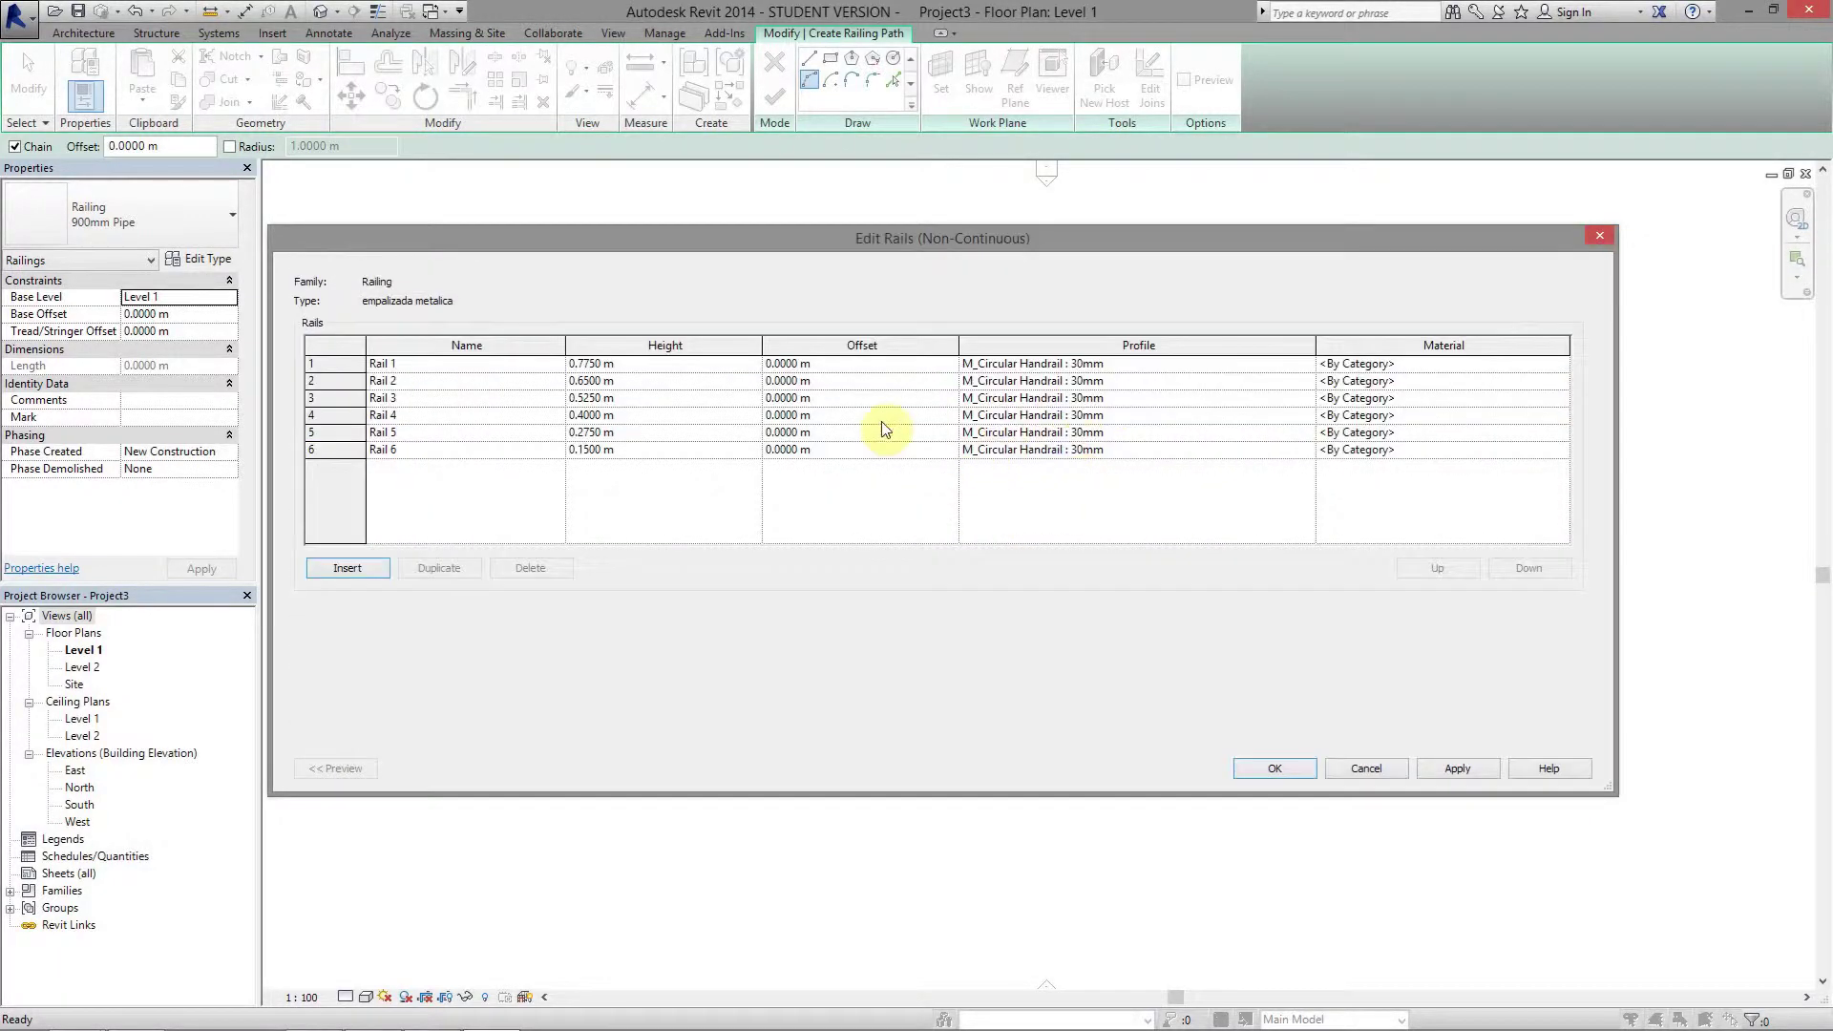
pyautogui.click(664, 373)
pyautogui.click(530, 568)
pyautogui.click(529, 568)
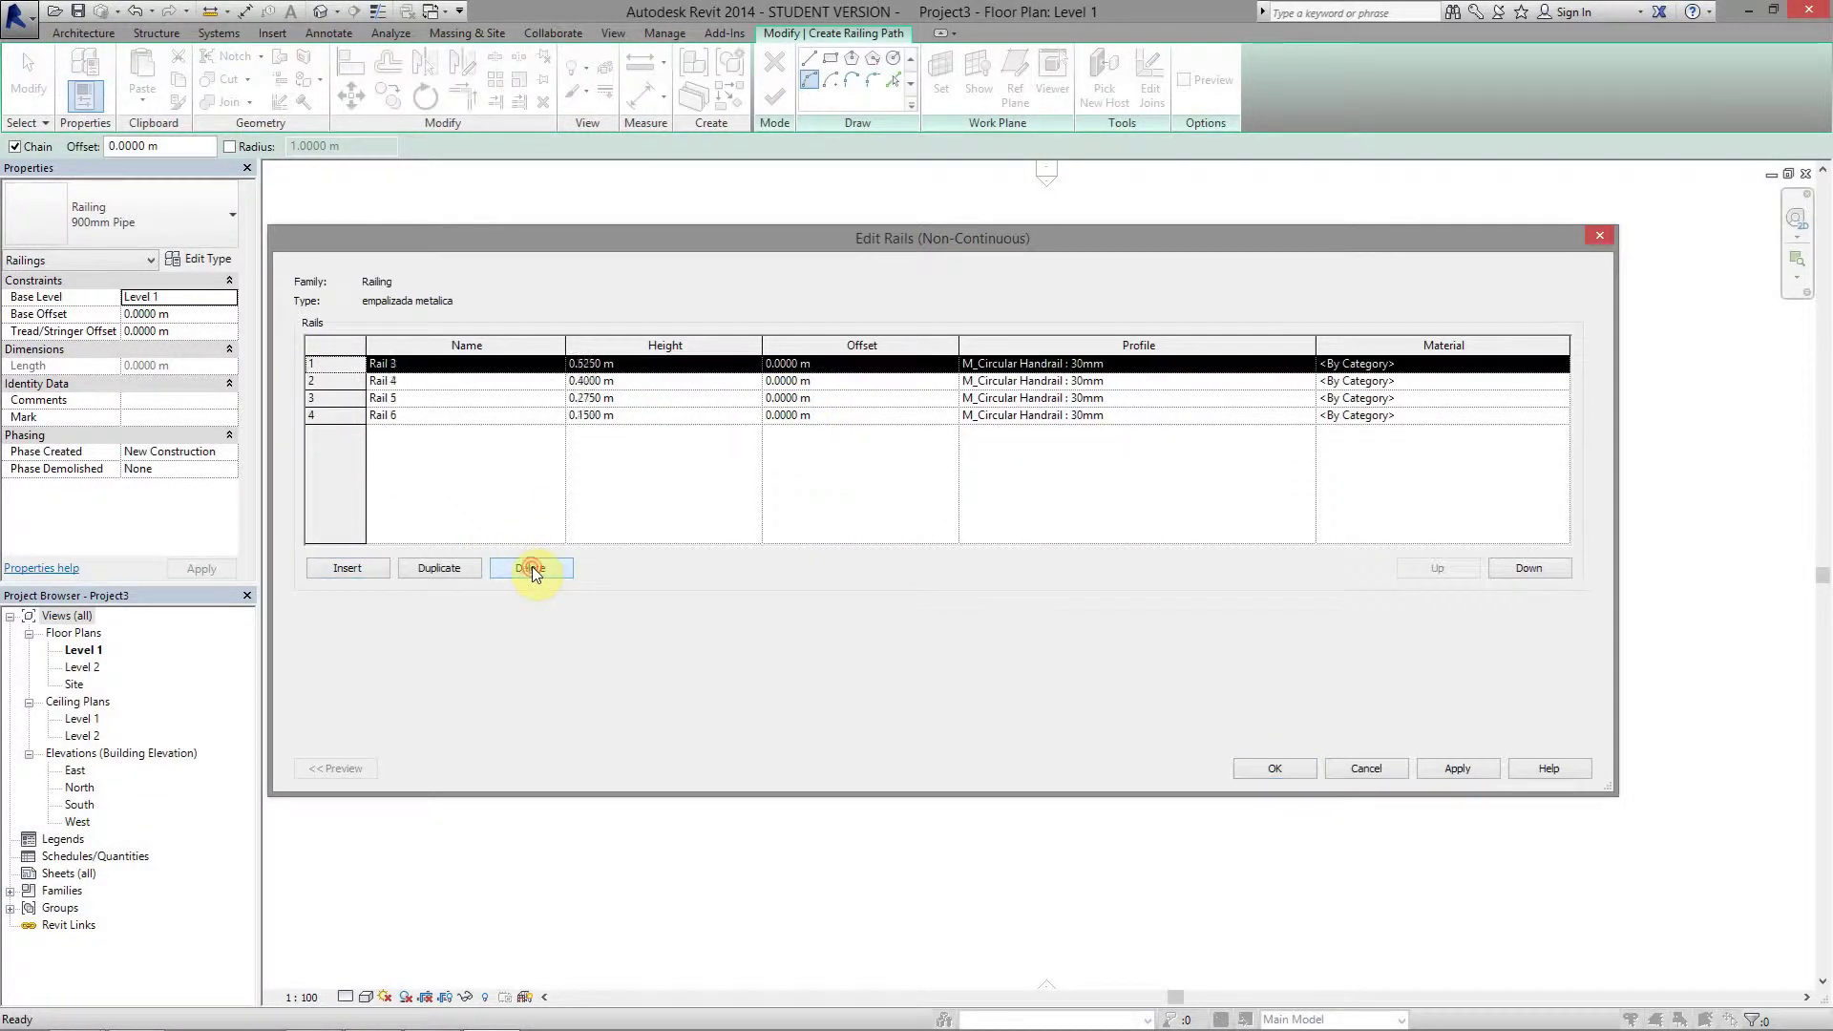
pyautogui.click(530, 568)
pyautogui.click(530, 568)
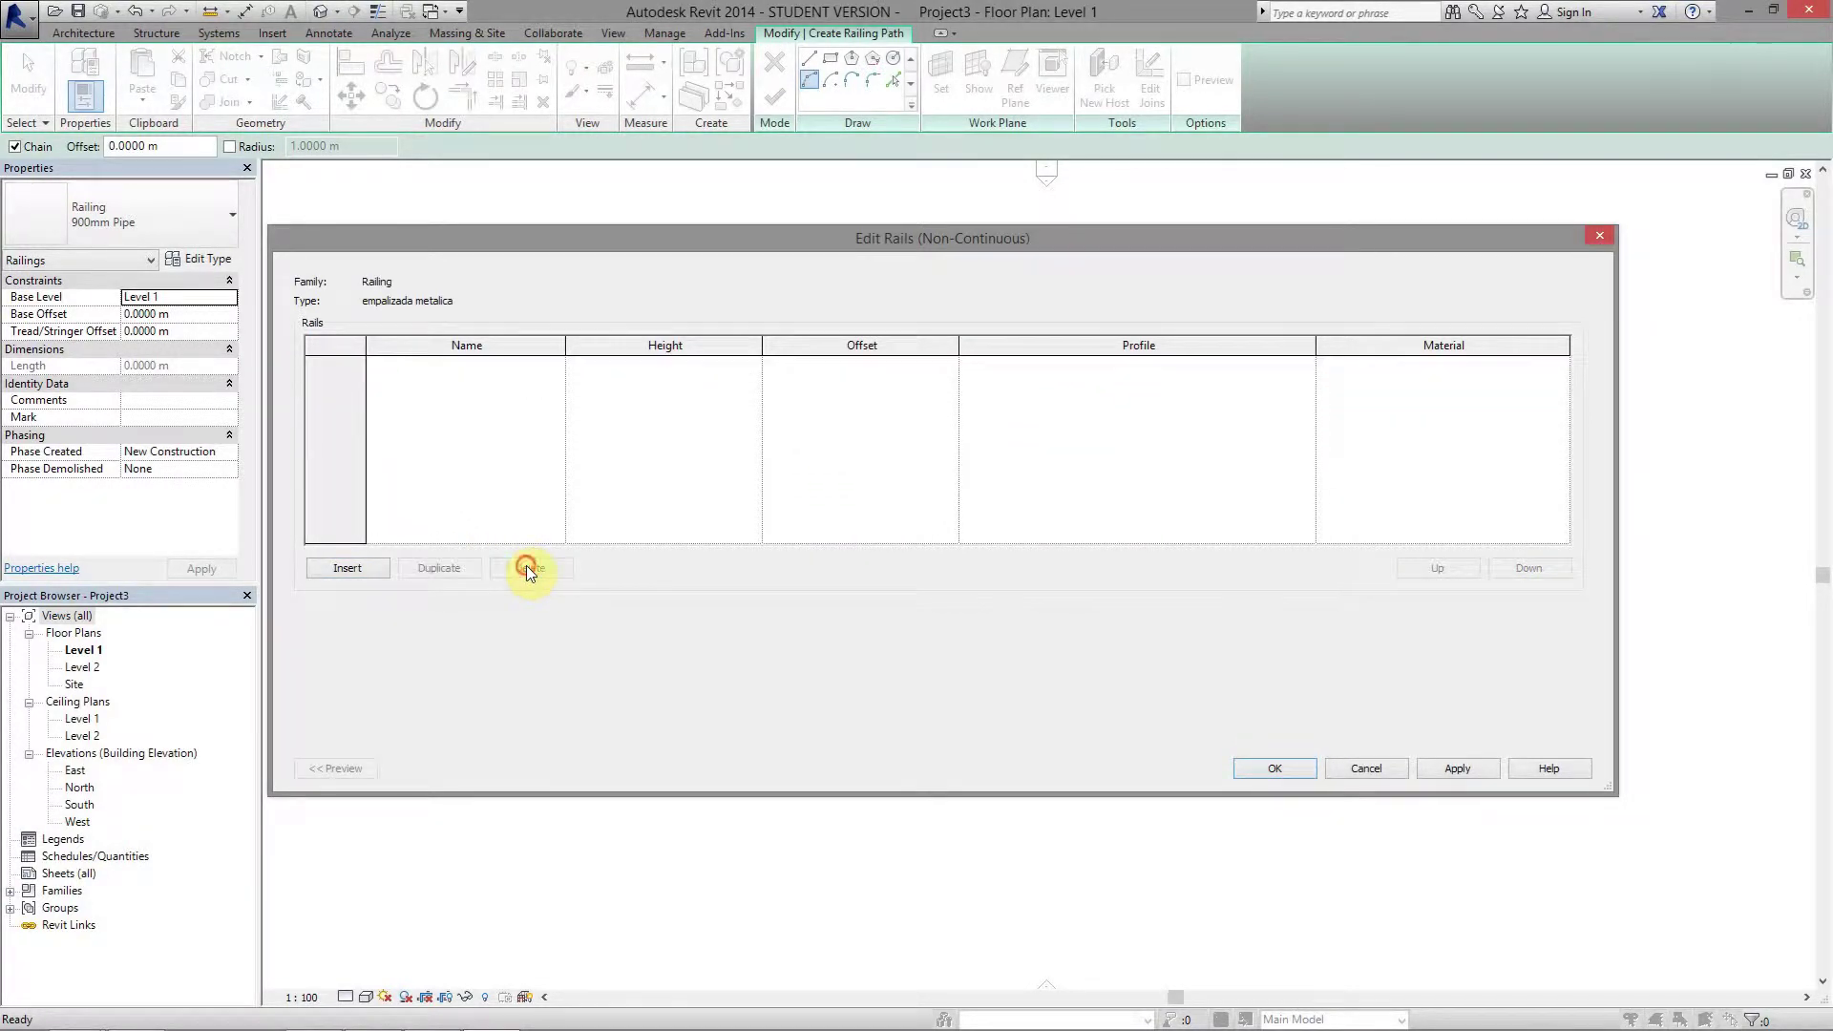
pyautogui.click(1280, 769)
# Set the Top Rail Type to None
pyautogui.click(1003, 597)
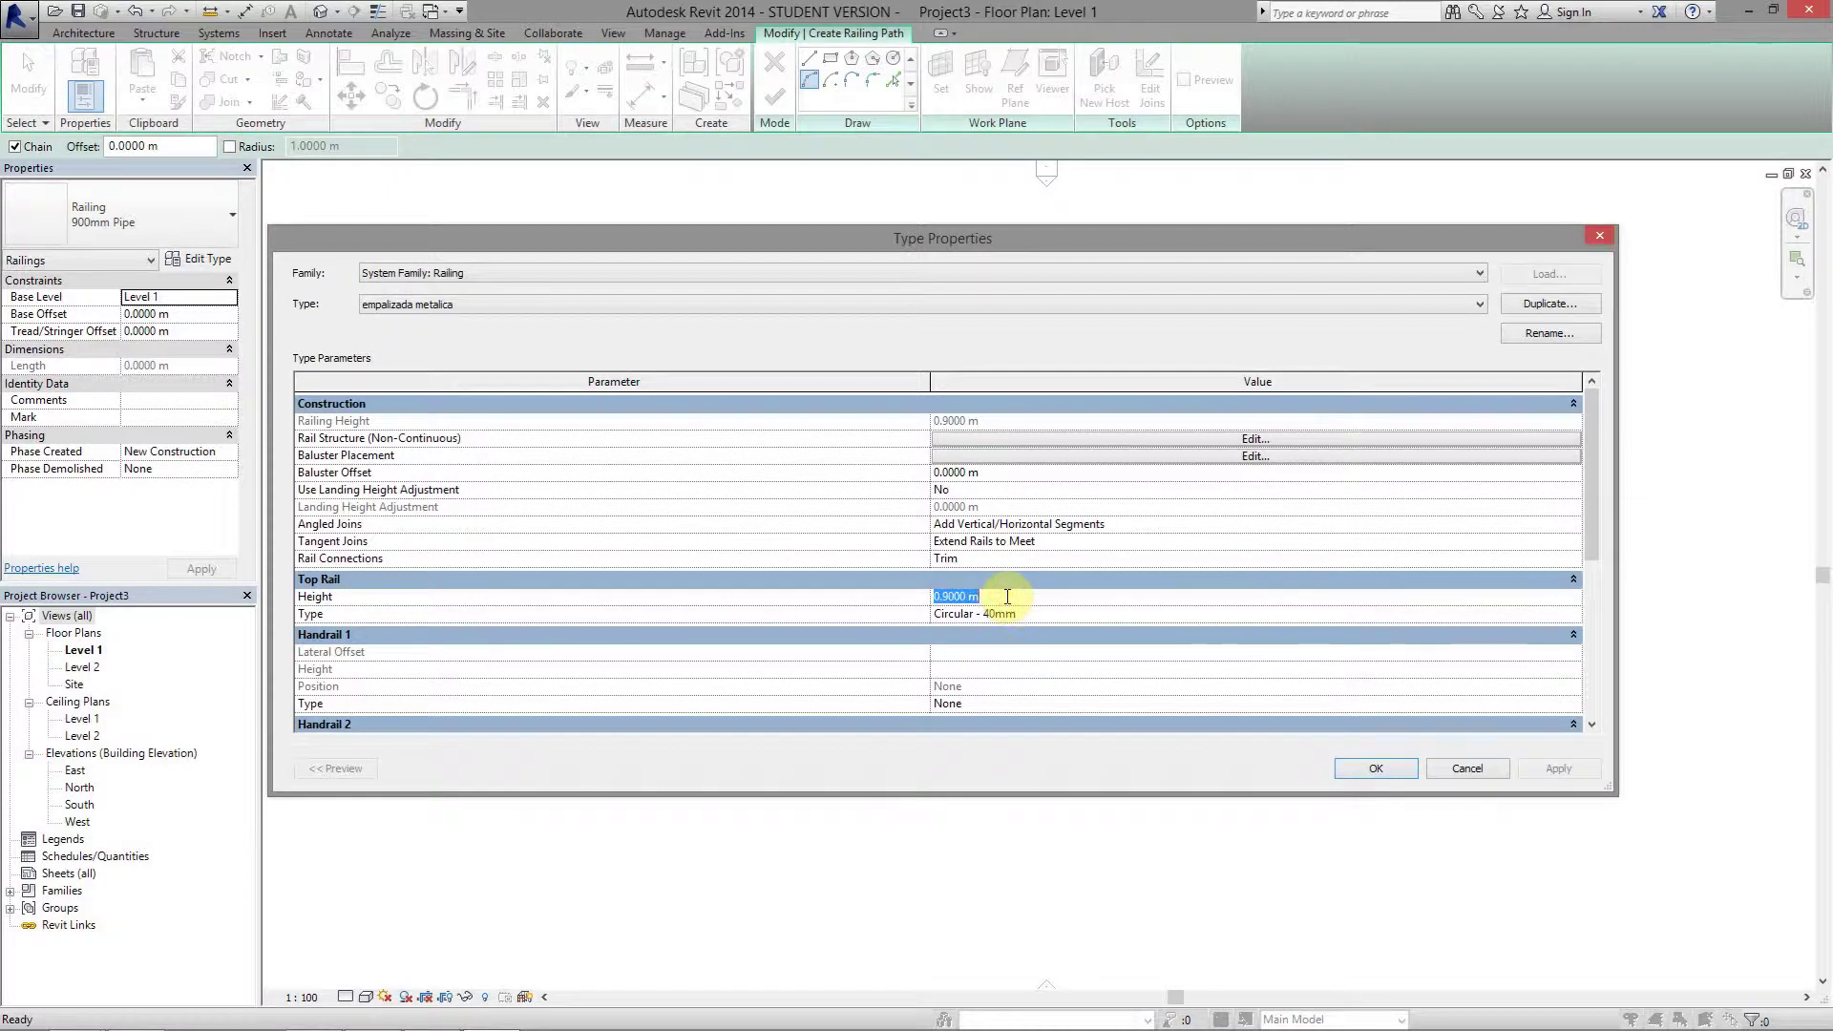
pyautogui.click(1048, 614)
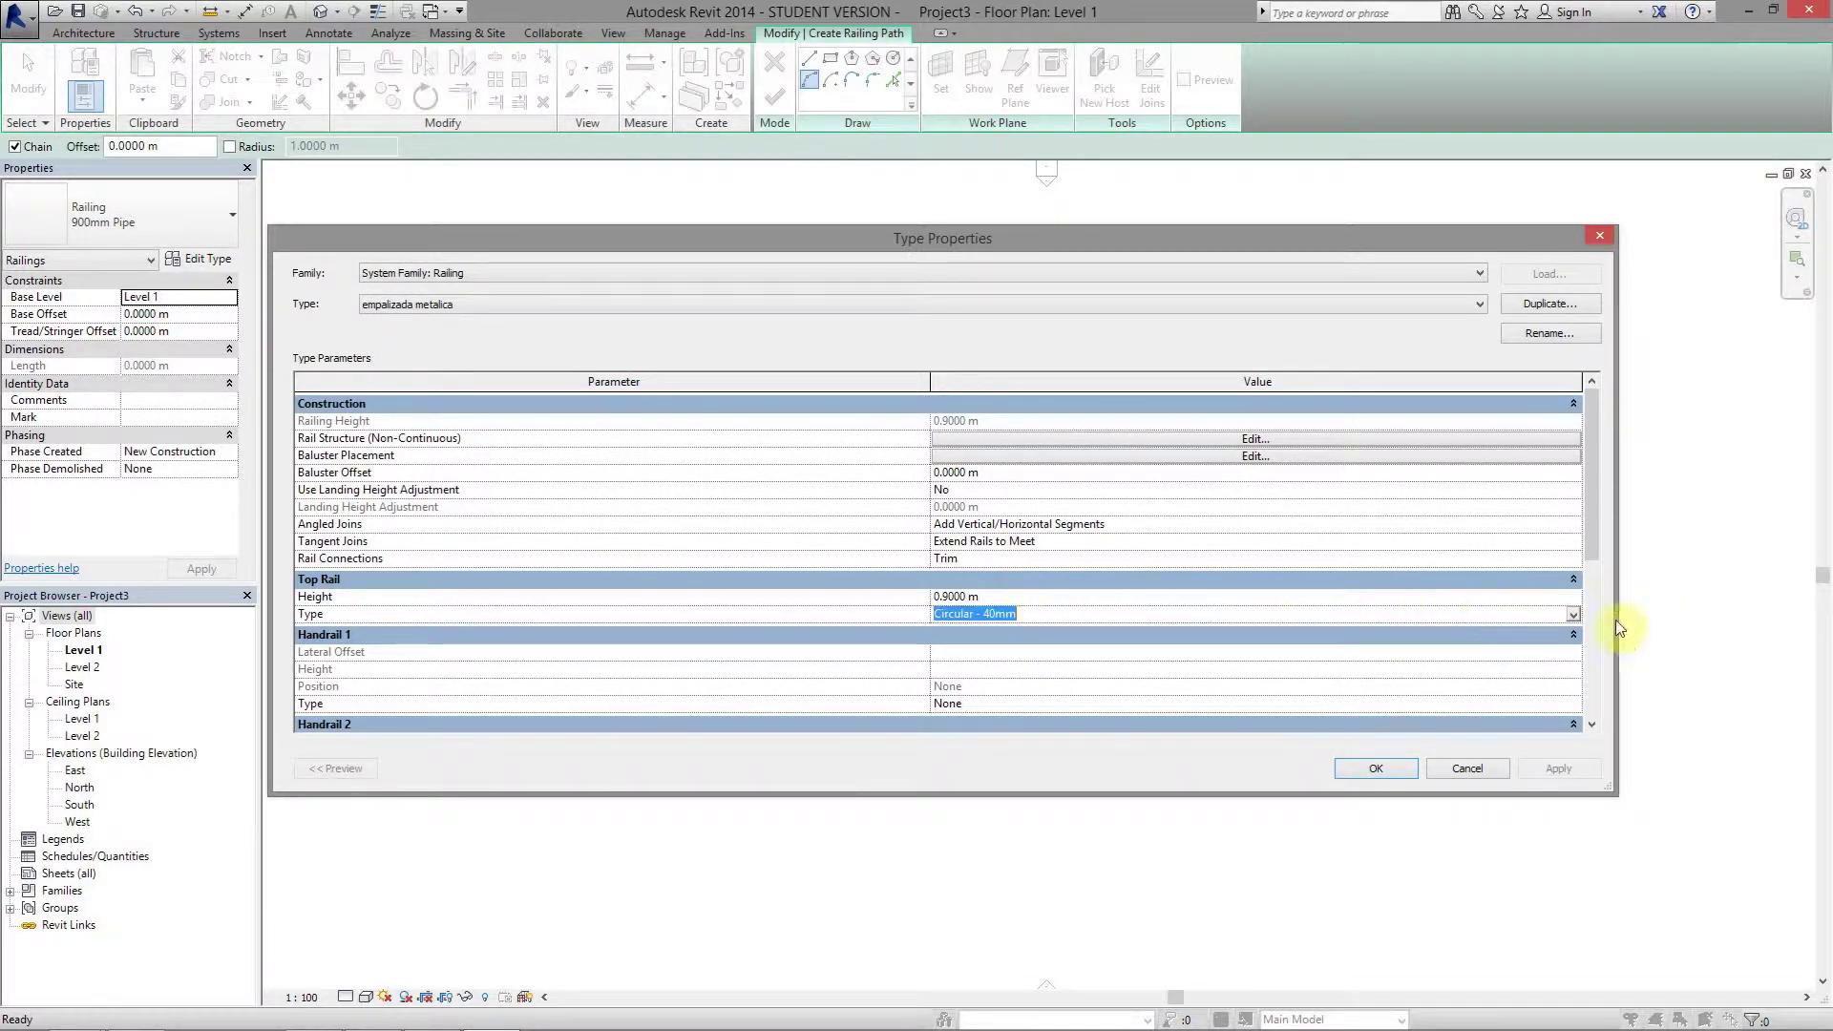
pyautogui.click(1572, 614)
pyautogui.click(935, 638)
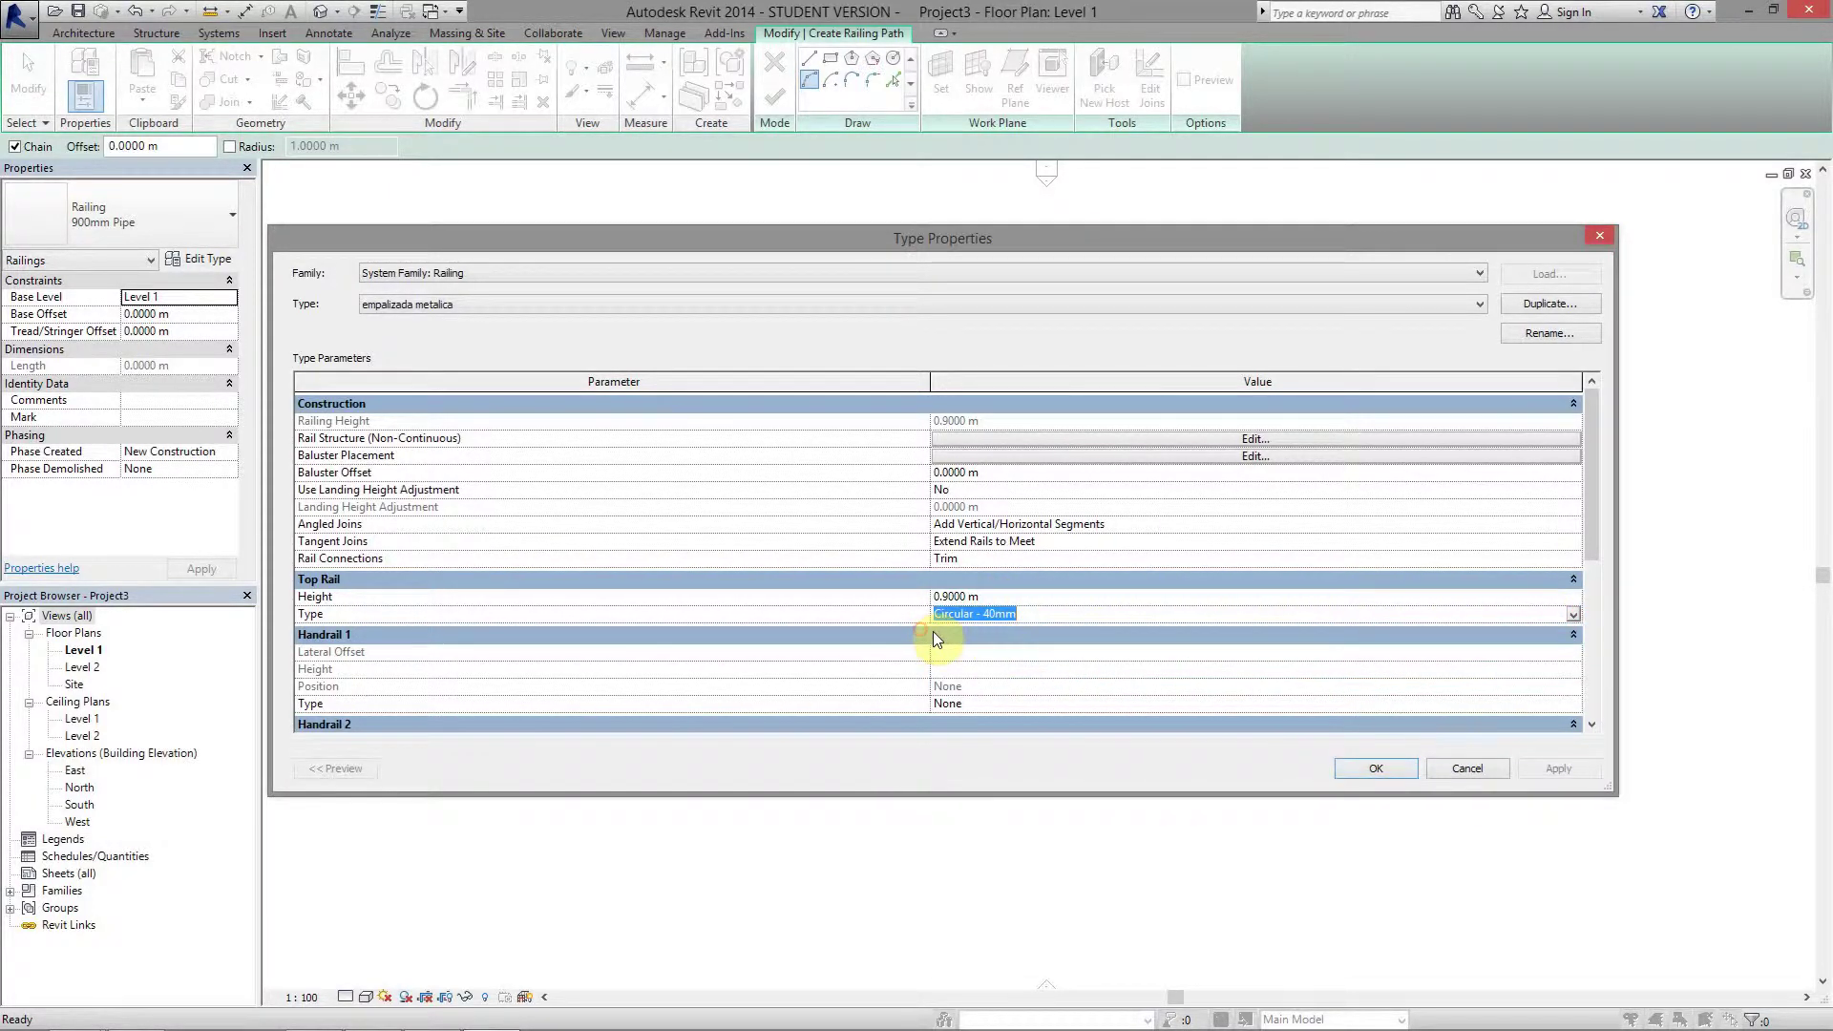
pyautogui.click(1569, 614)
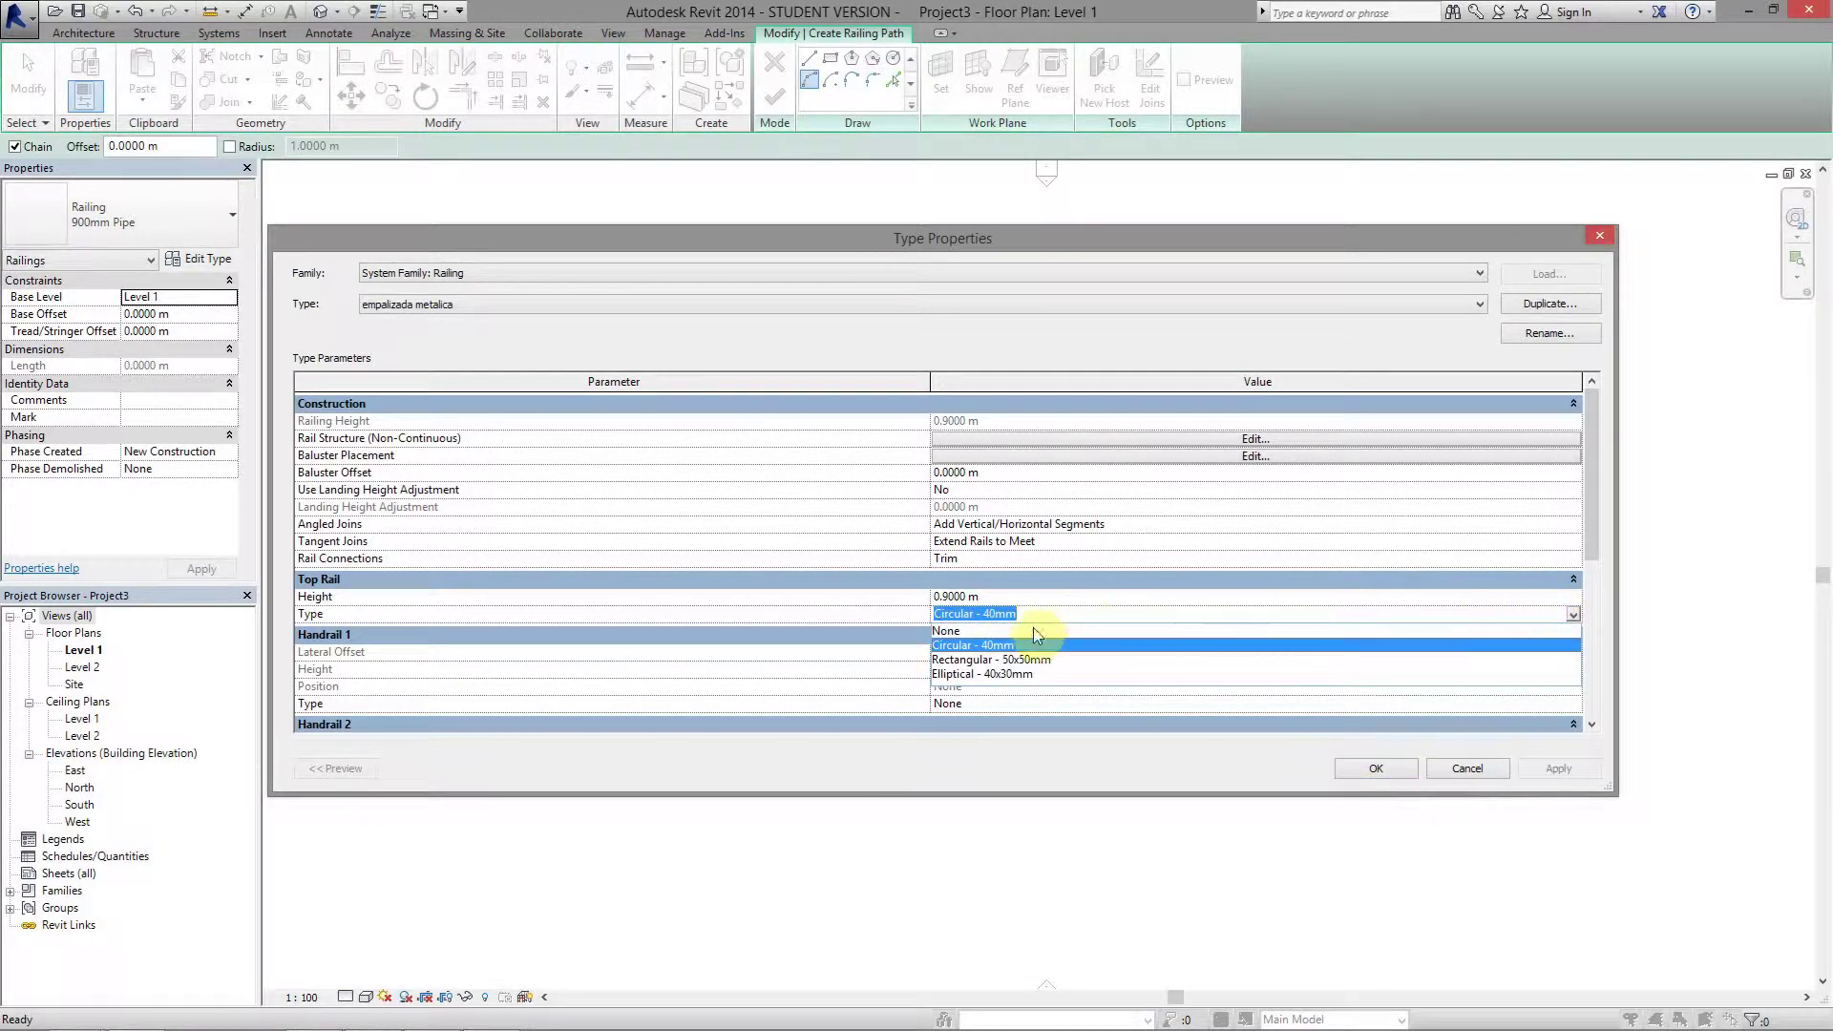
pyautogui.click(944, 634)
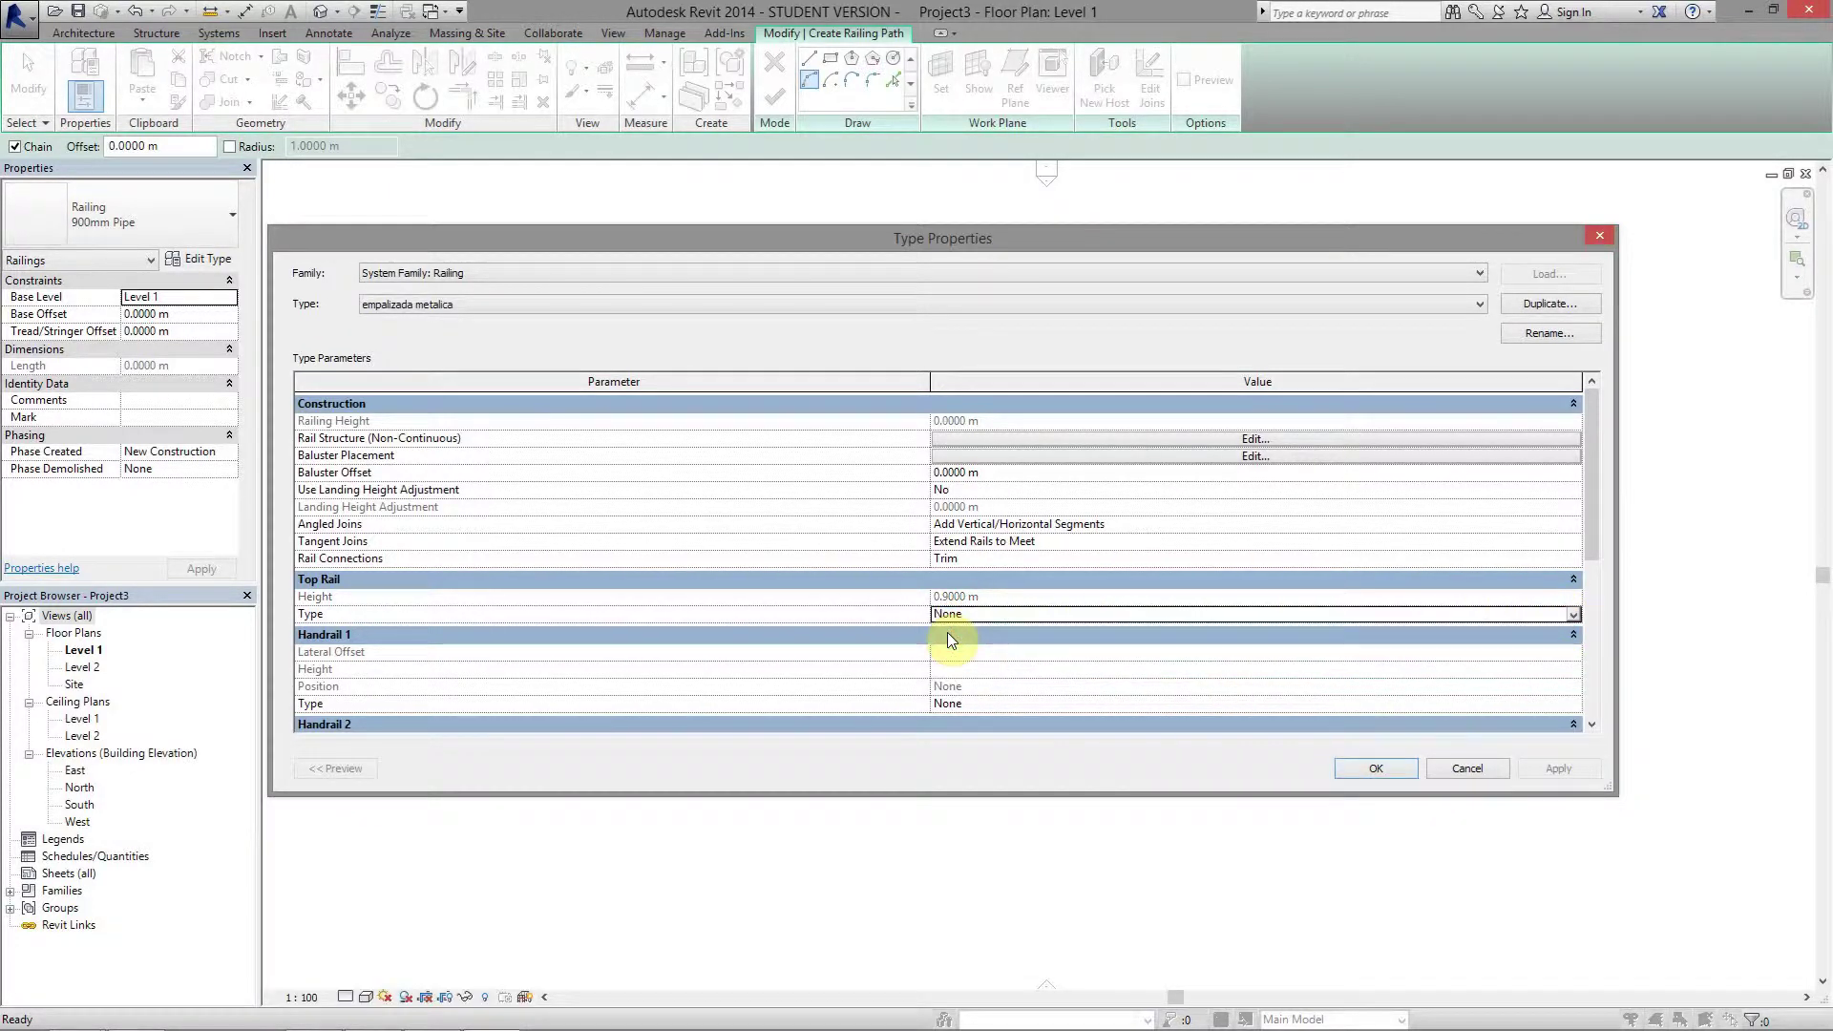
pyautogui.click(1103, 456)
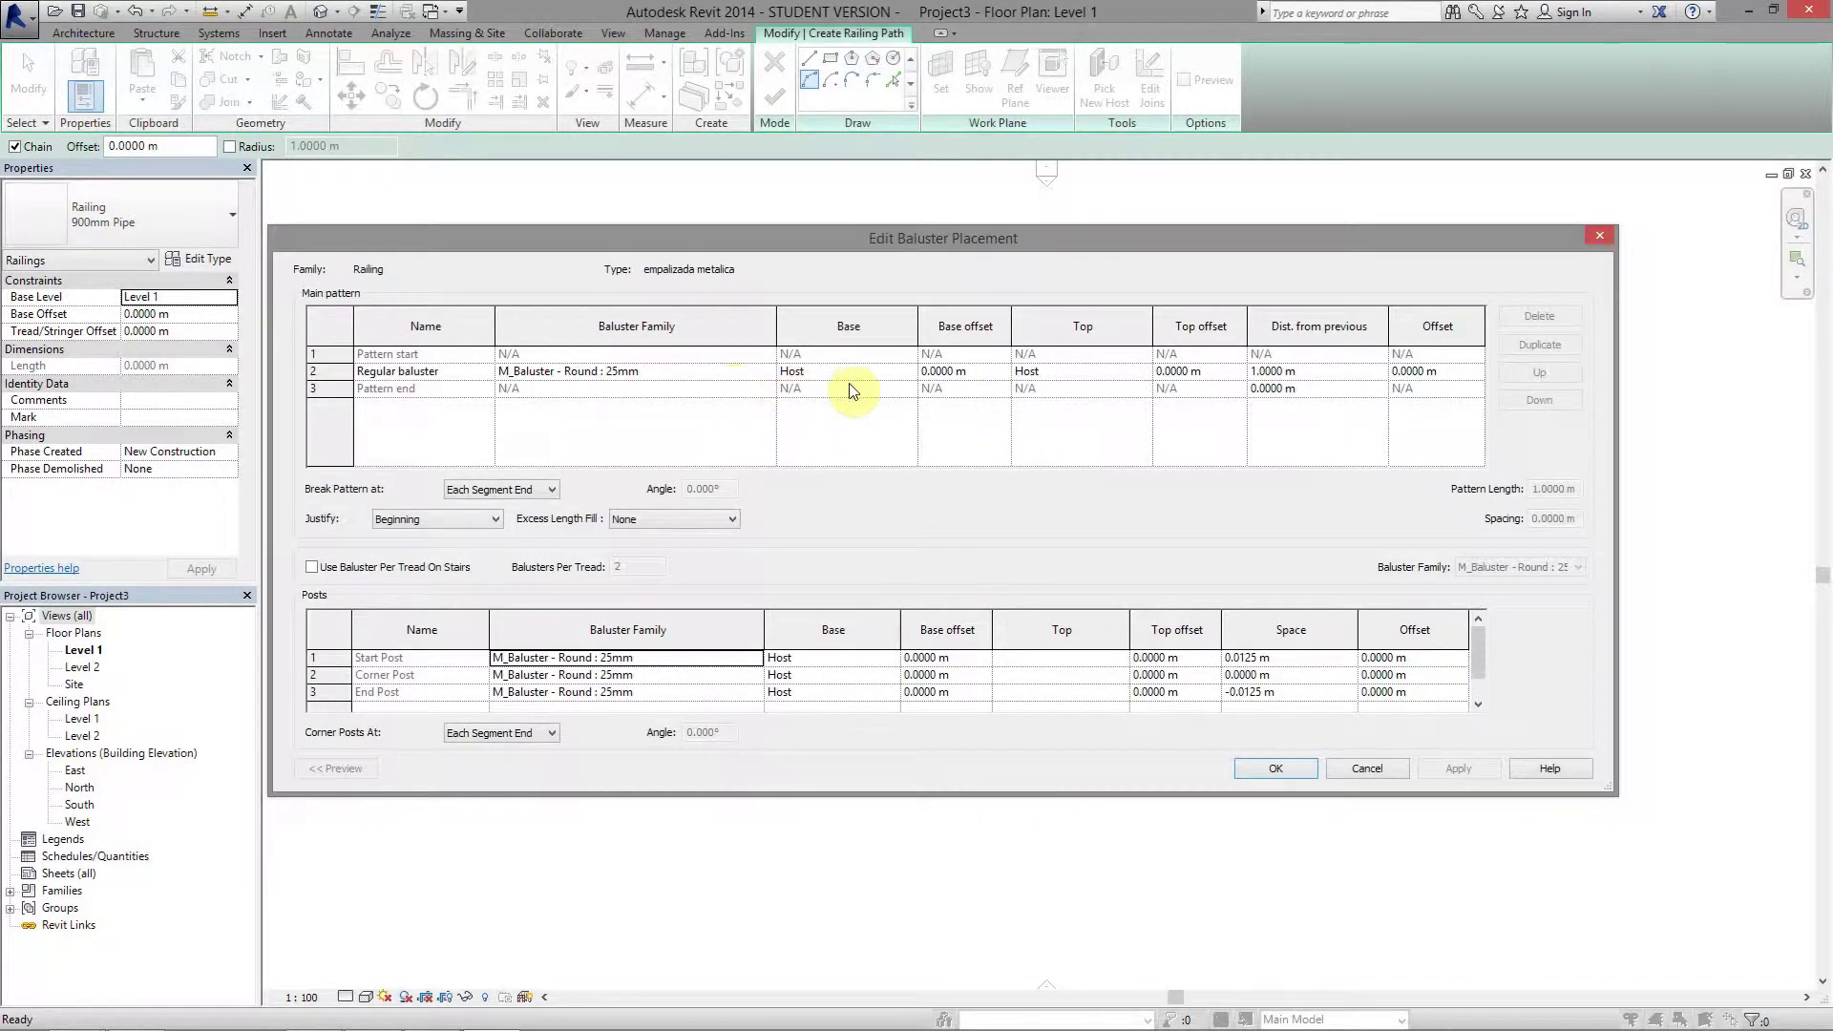
# Give the main-pattern baluster 0.1 m distance from previous and a 2.2 m top offset
pyautogui.click(1329, 375)
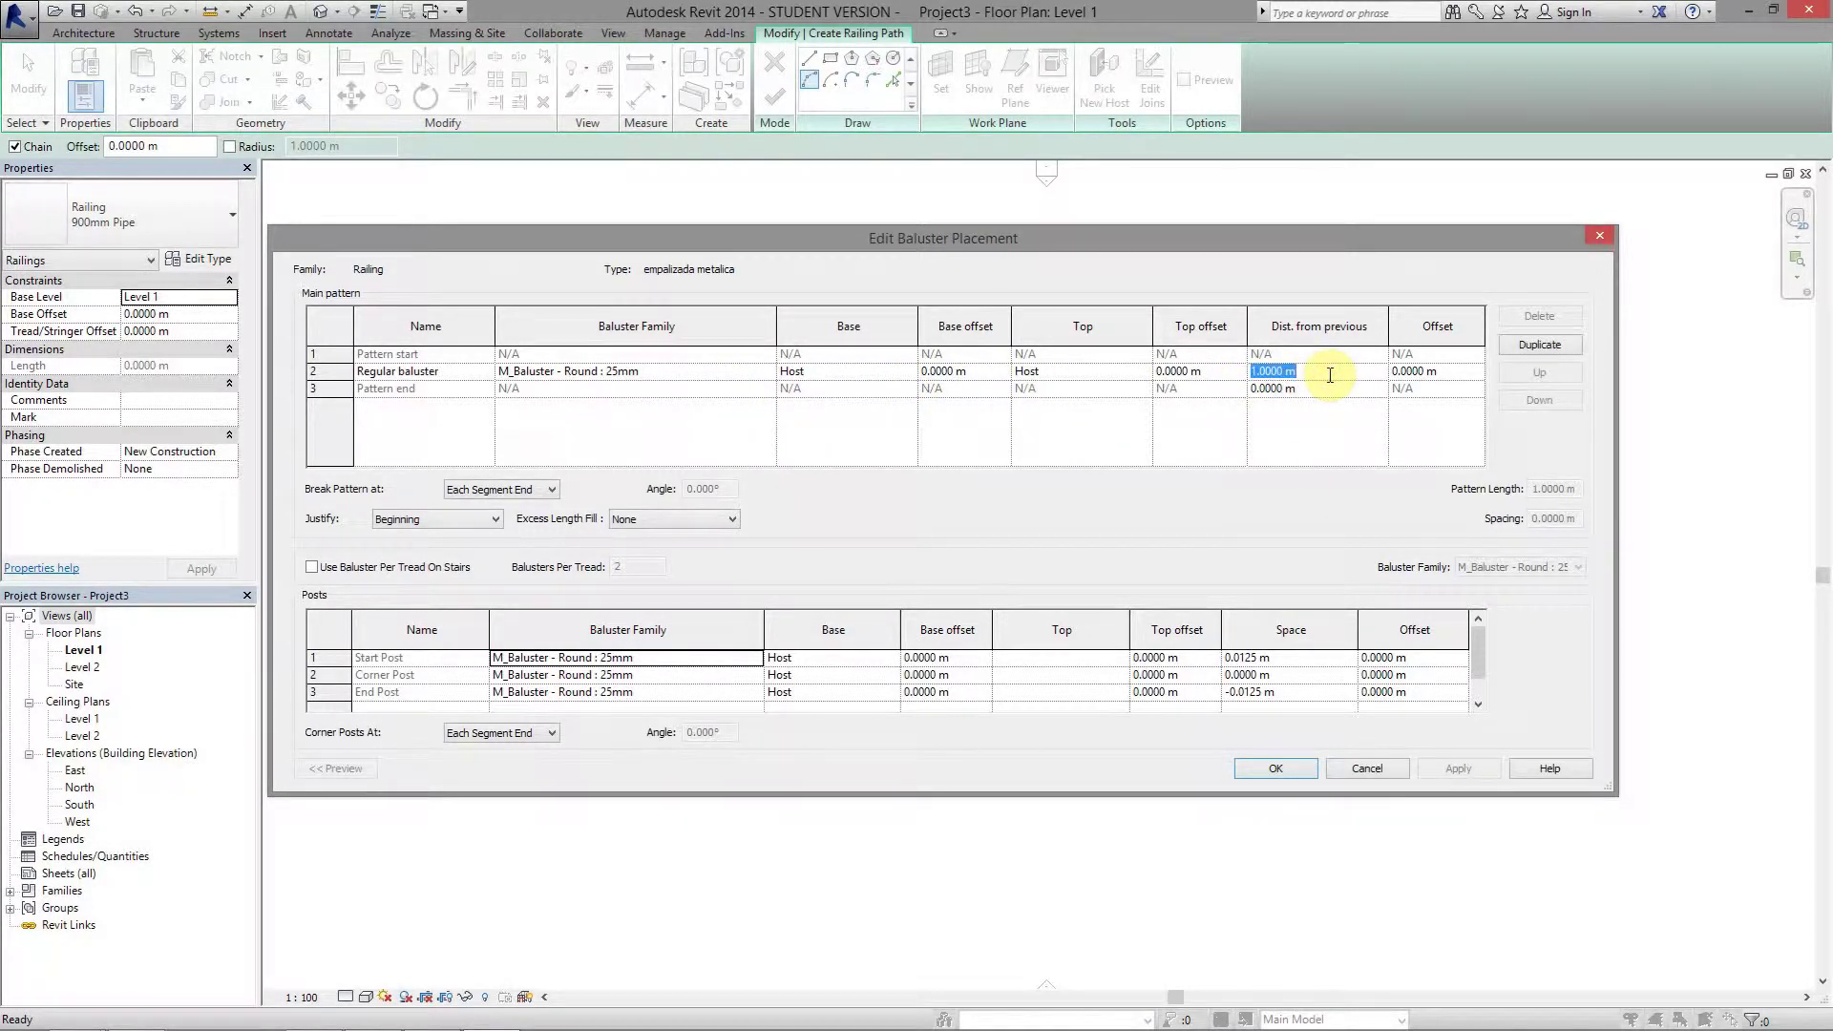
pyautogui.write('.1')
pyautogui.press('Tab')
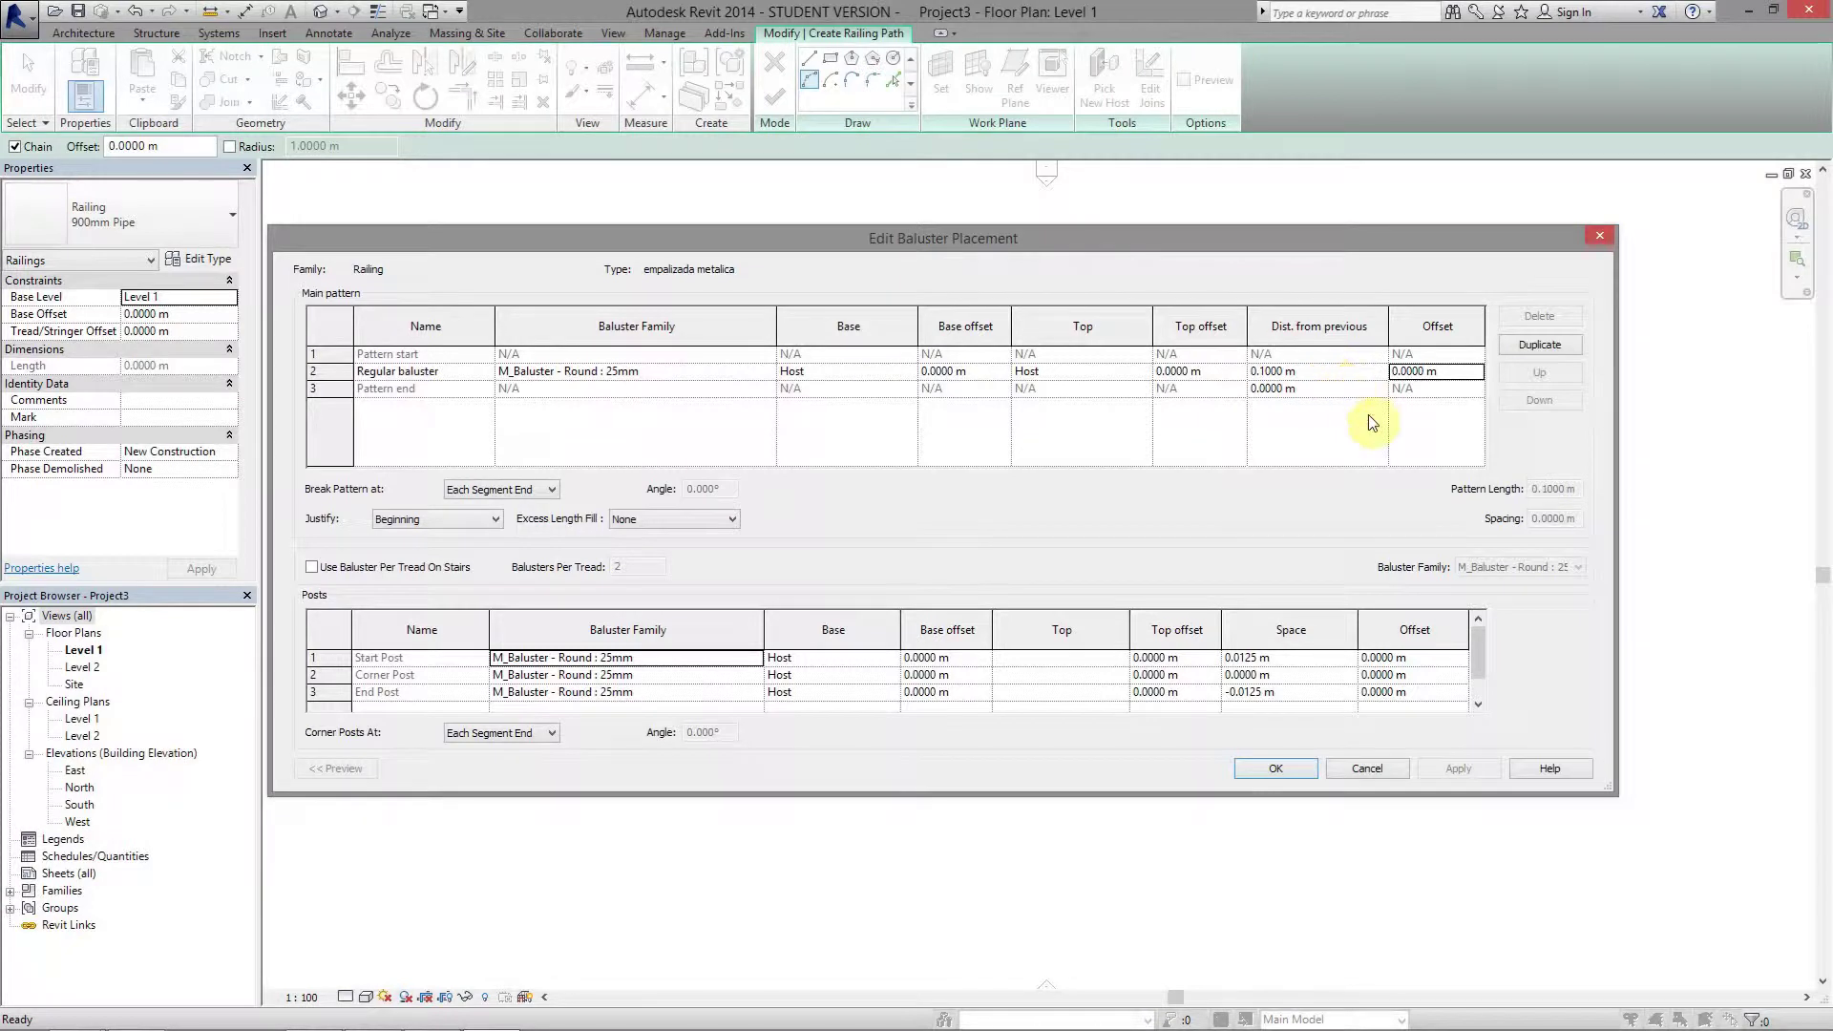
pyautogui.click(1229, 370)
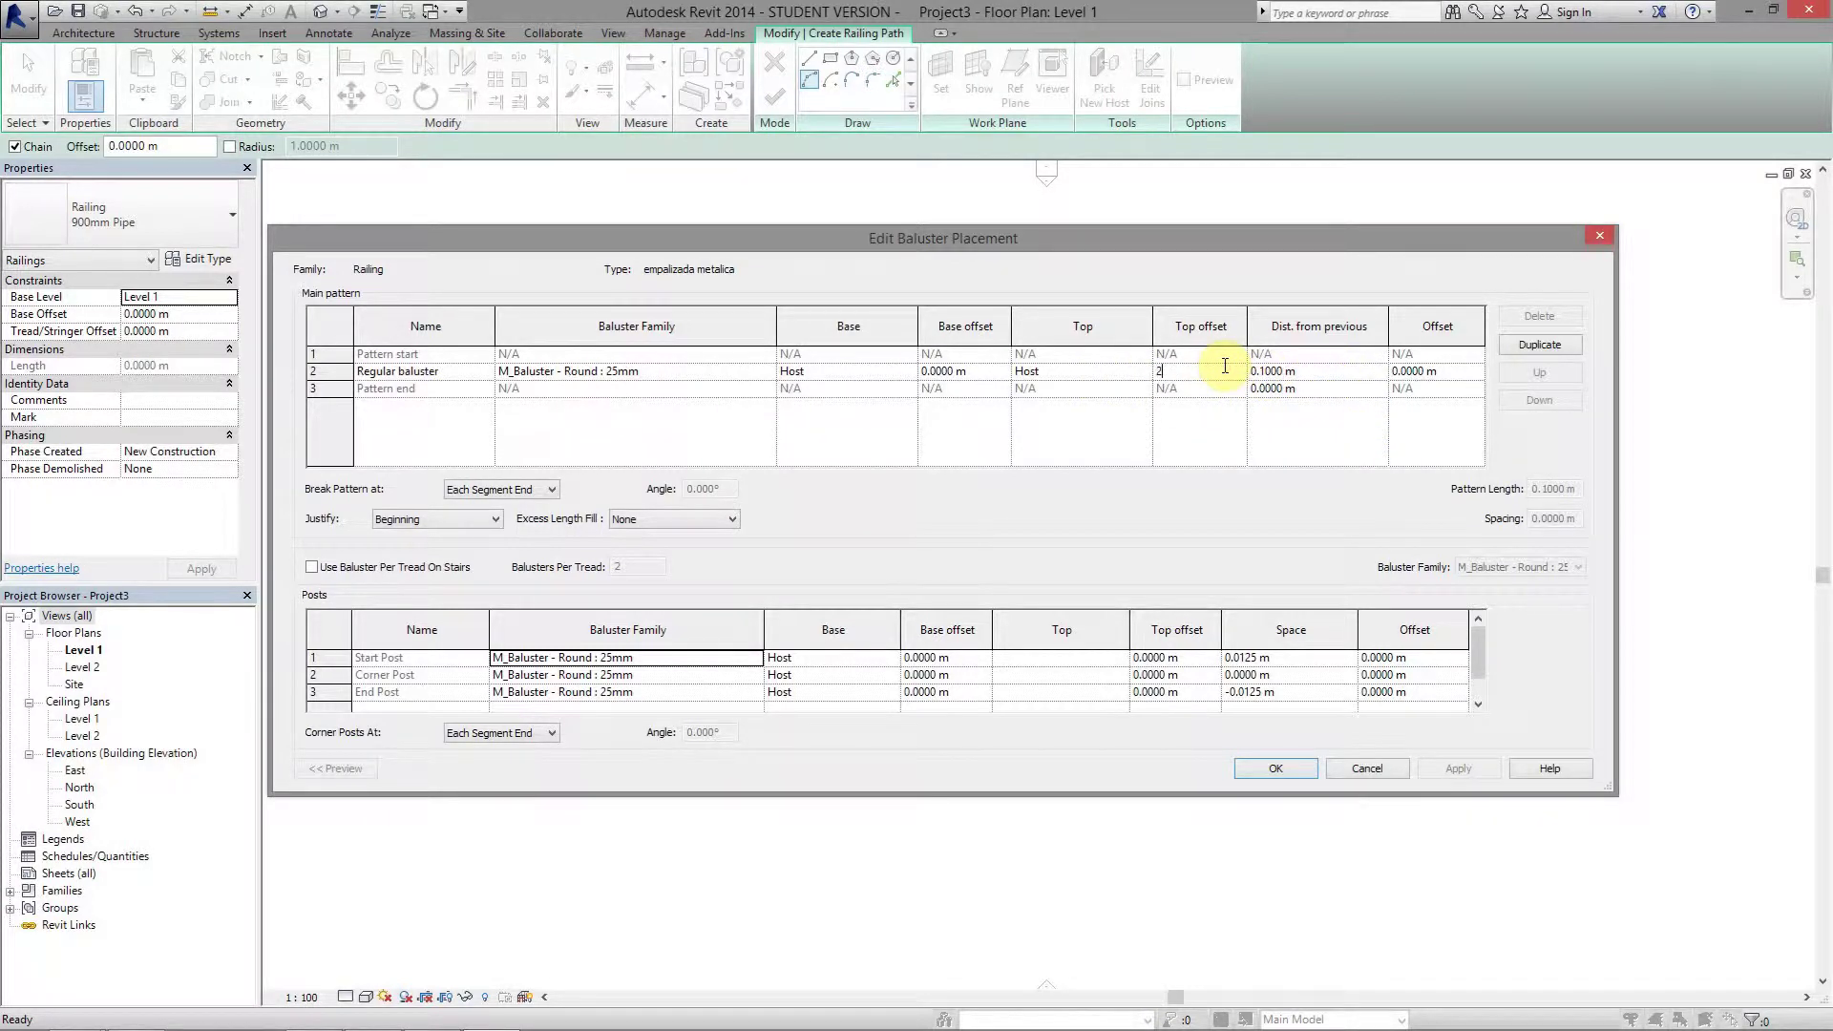
pyautogui.write('2')
pyautogui.press('Tab')
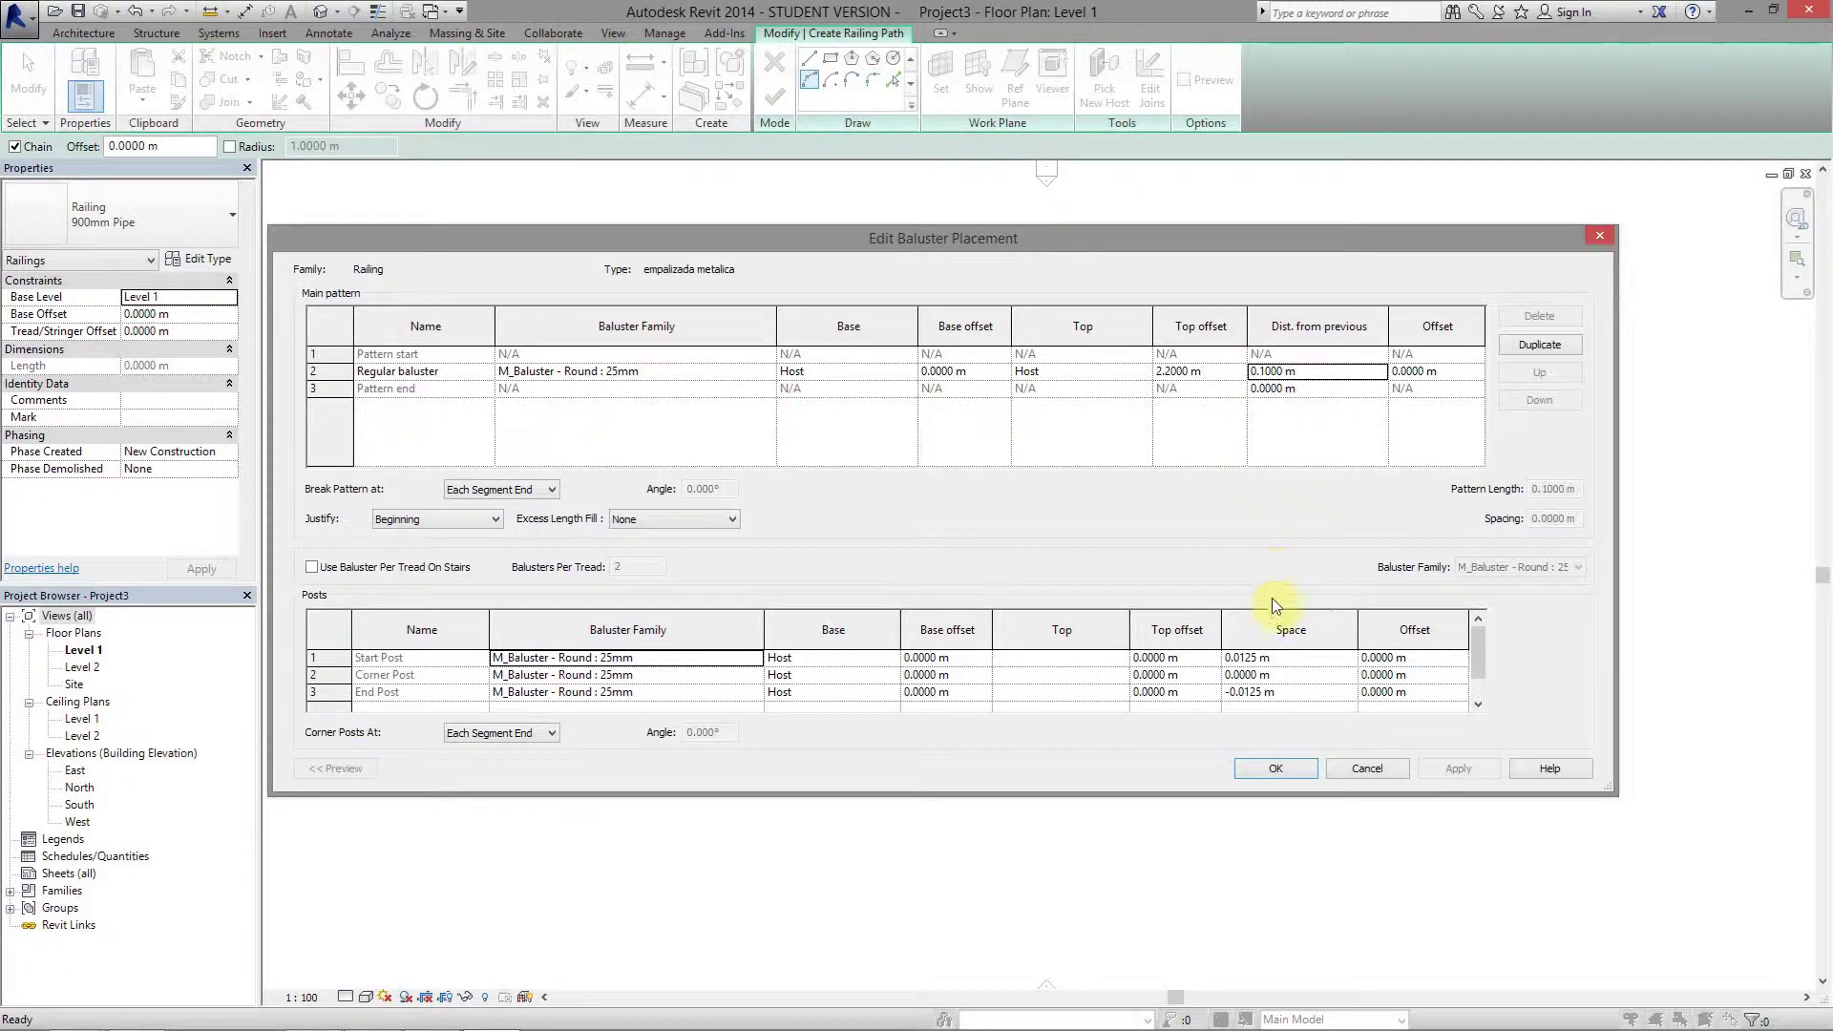
# Set start post space to 0.05 m and end post space to -0.05 m
pyautogui.click(1306, 659)
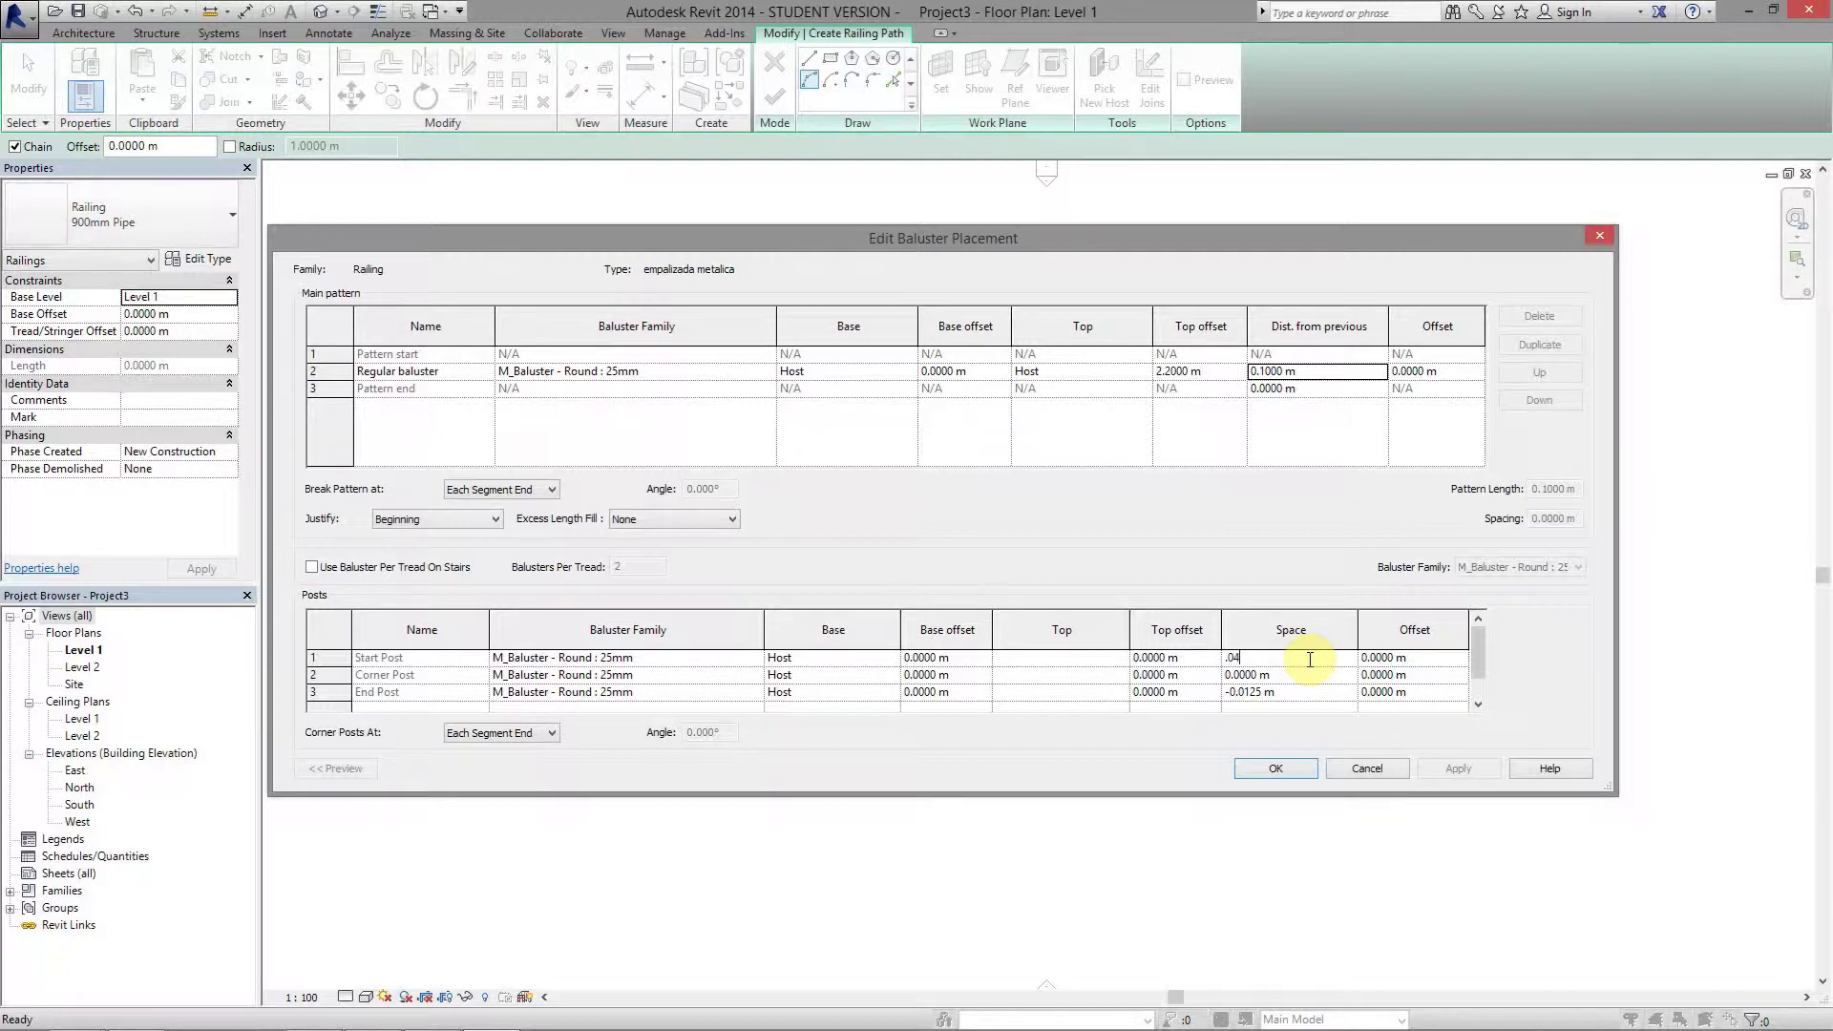
pyautogui.press('Tab')
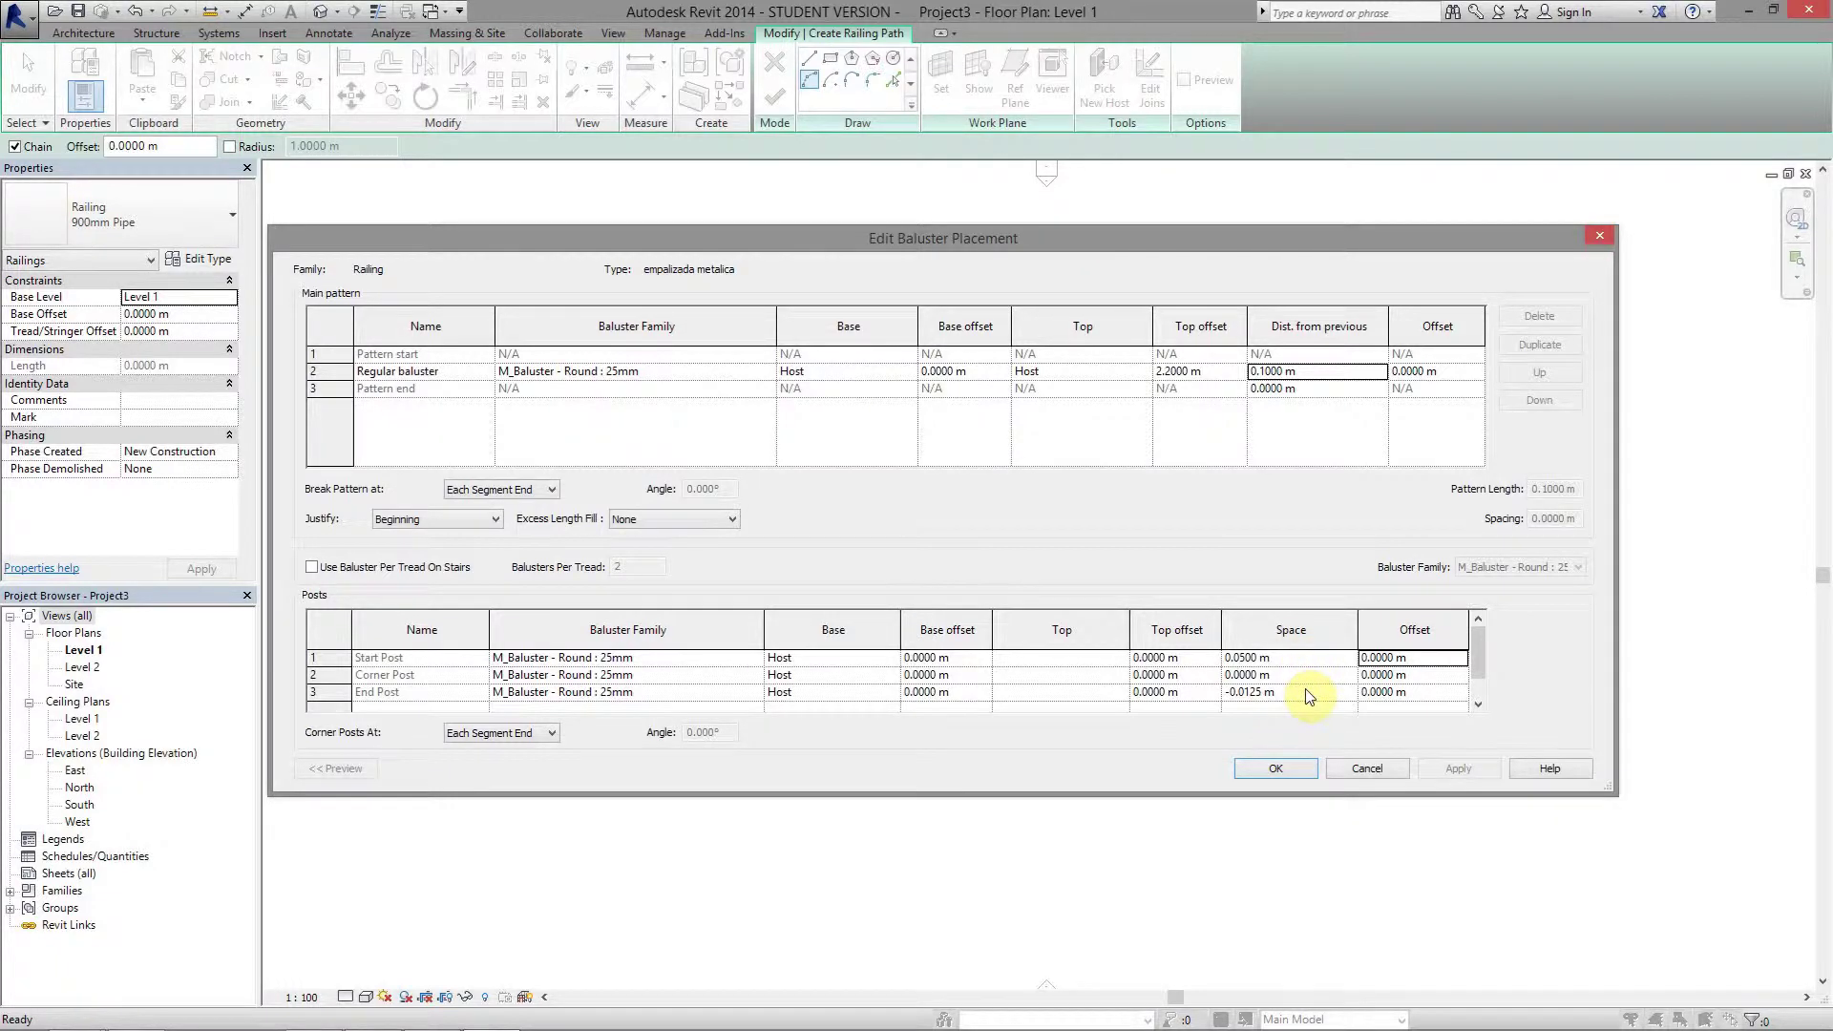
pyautogui.click(1306, 691)
pyautogui.write('.05')
pyautogui.press('Tab')
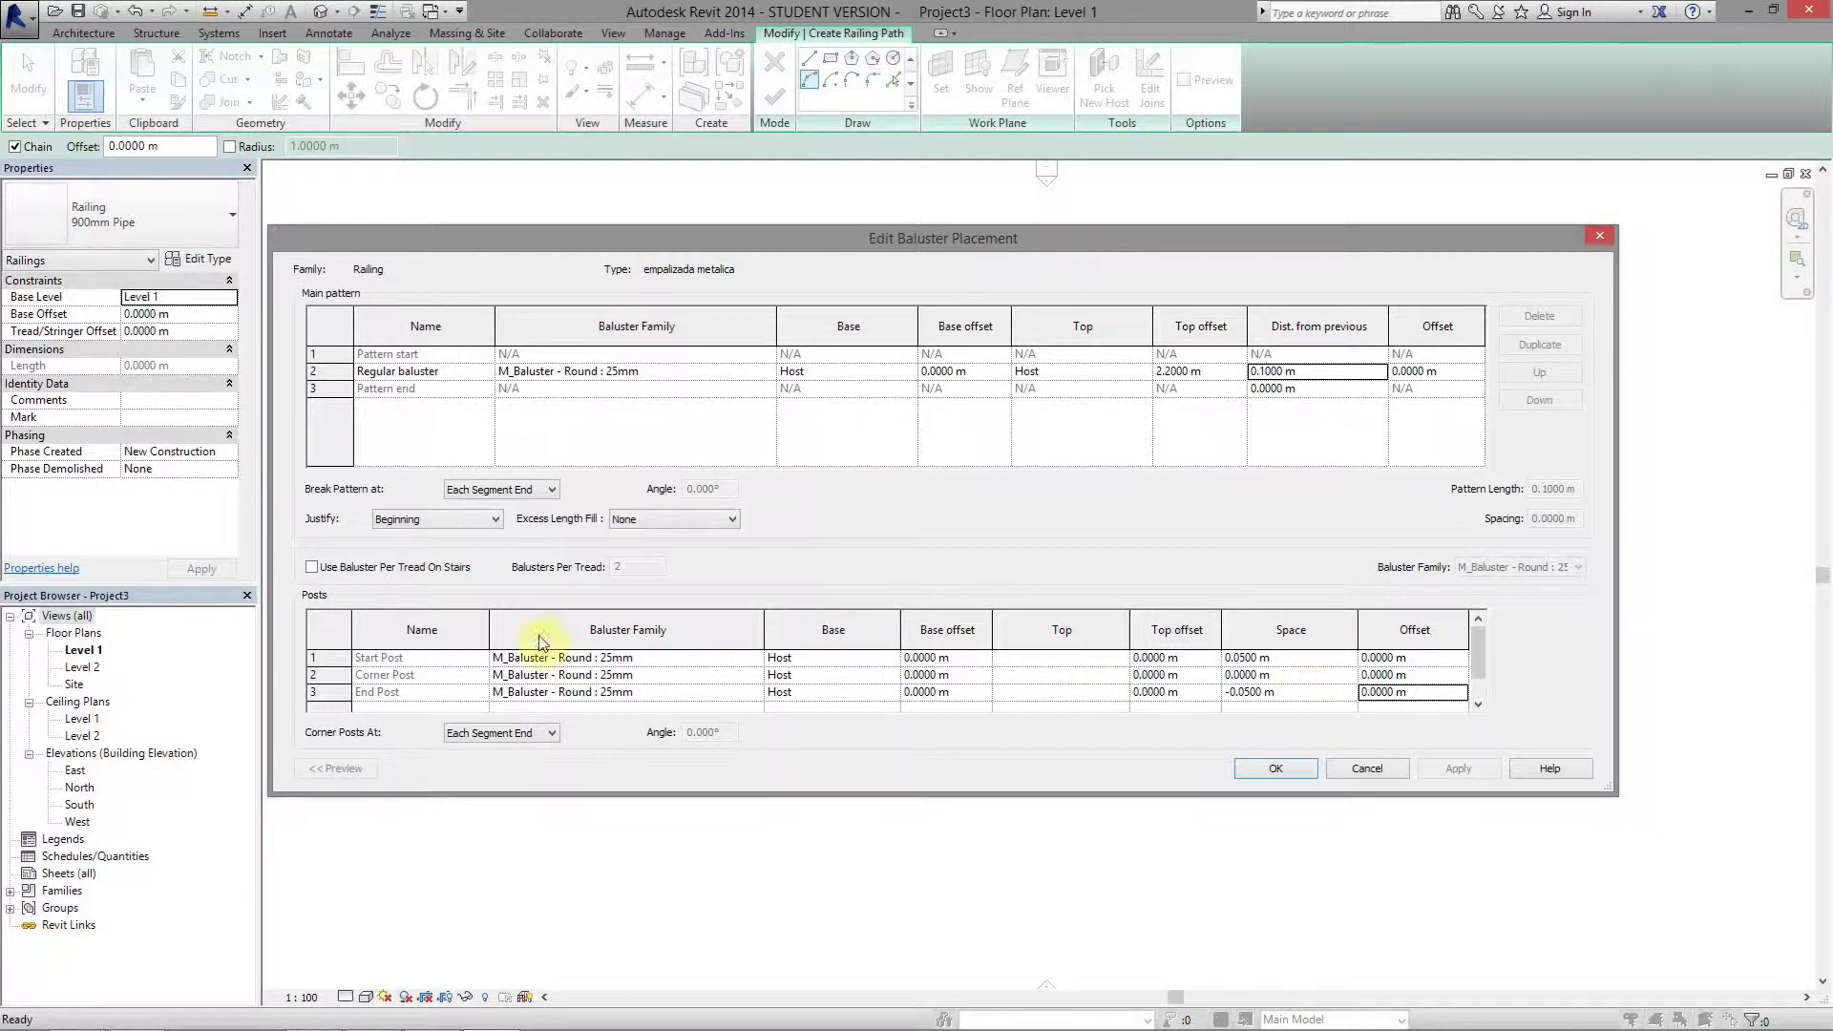
# Set the posts' top to Host with a 2 m top offset
pyautogui.click(1110, 673)
pyautogui.click(1107, 659)
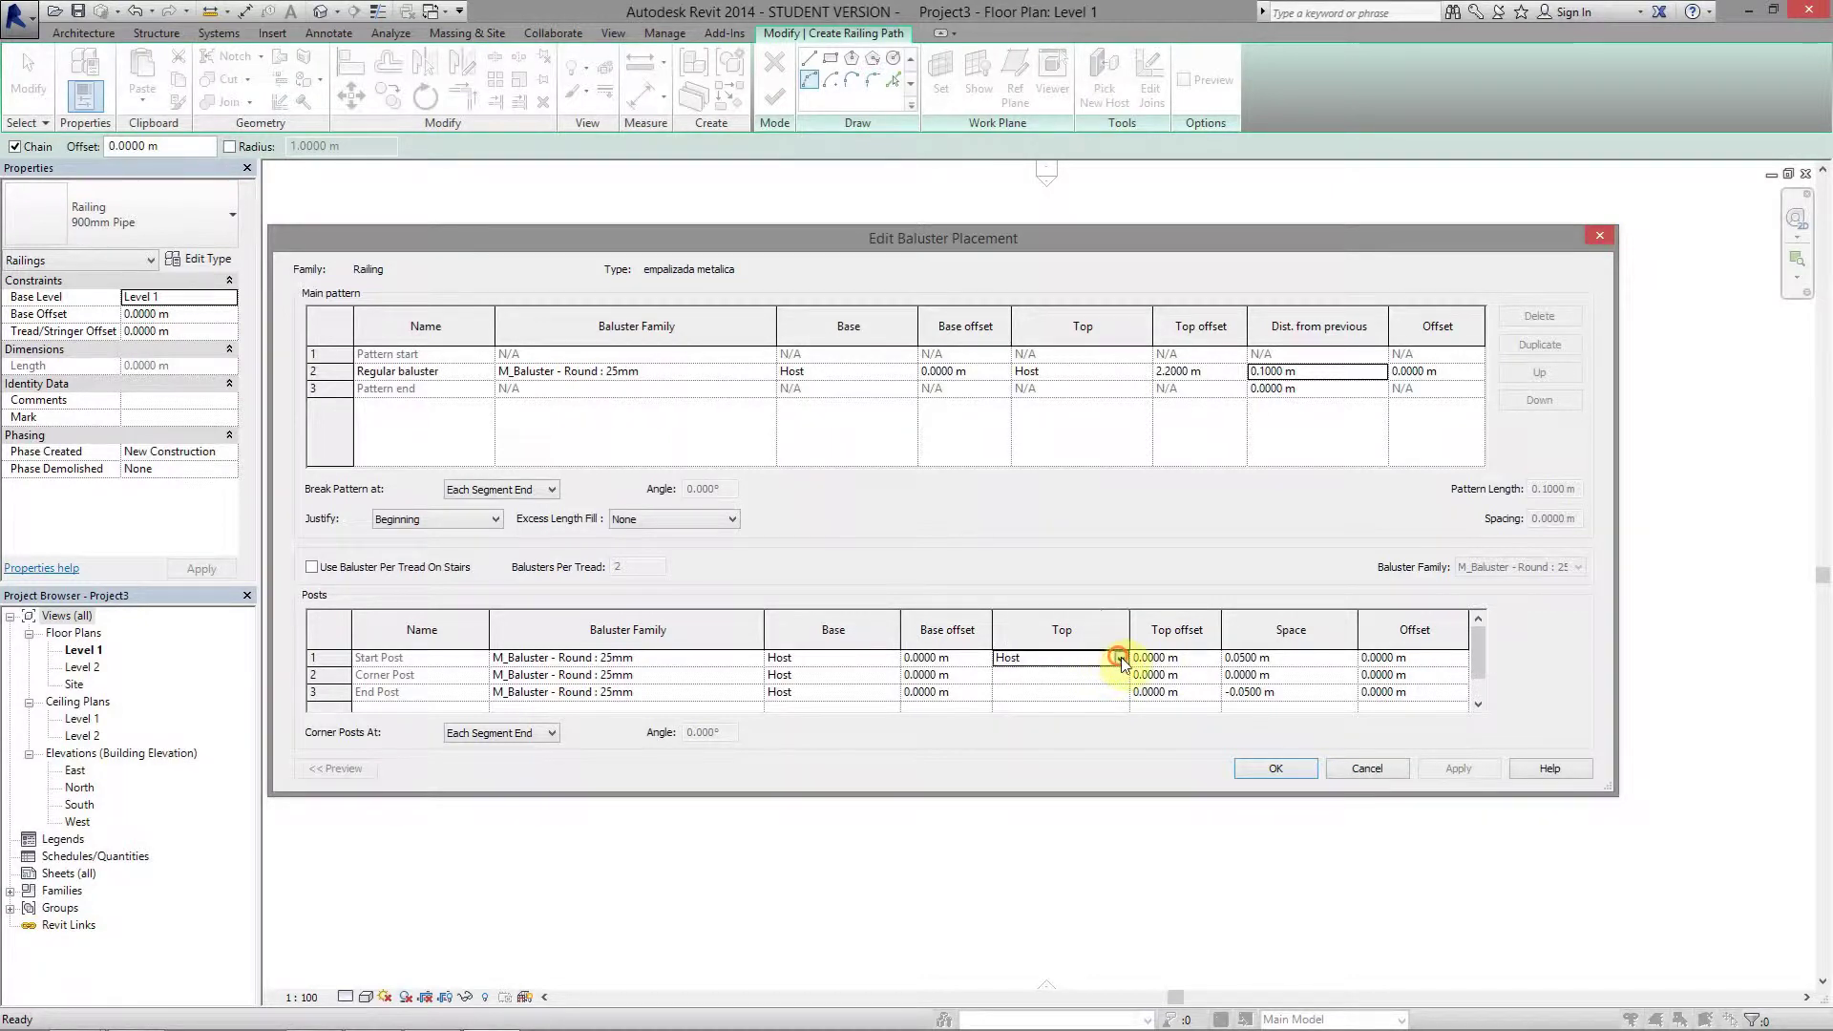
pyautogui.click(1119, 659)
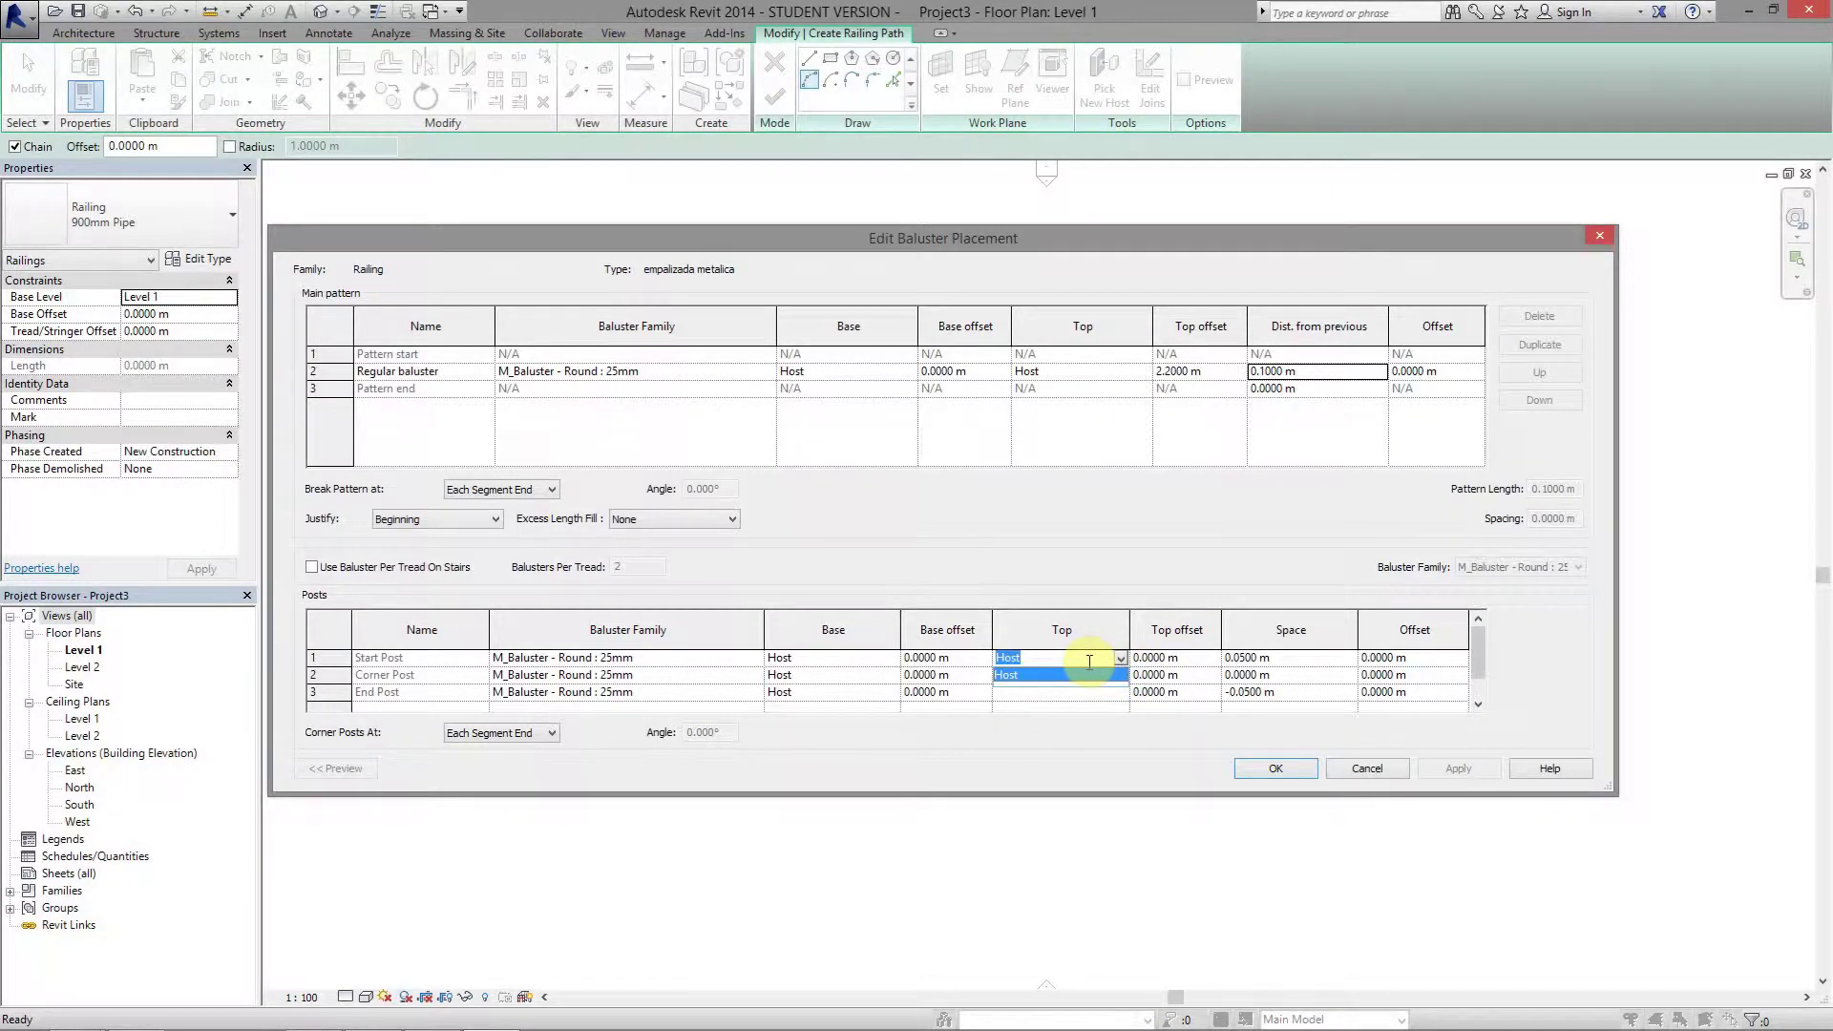
pyautogui.click(1188, 659)
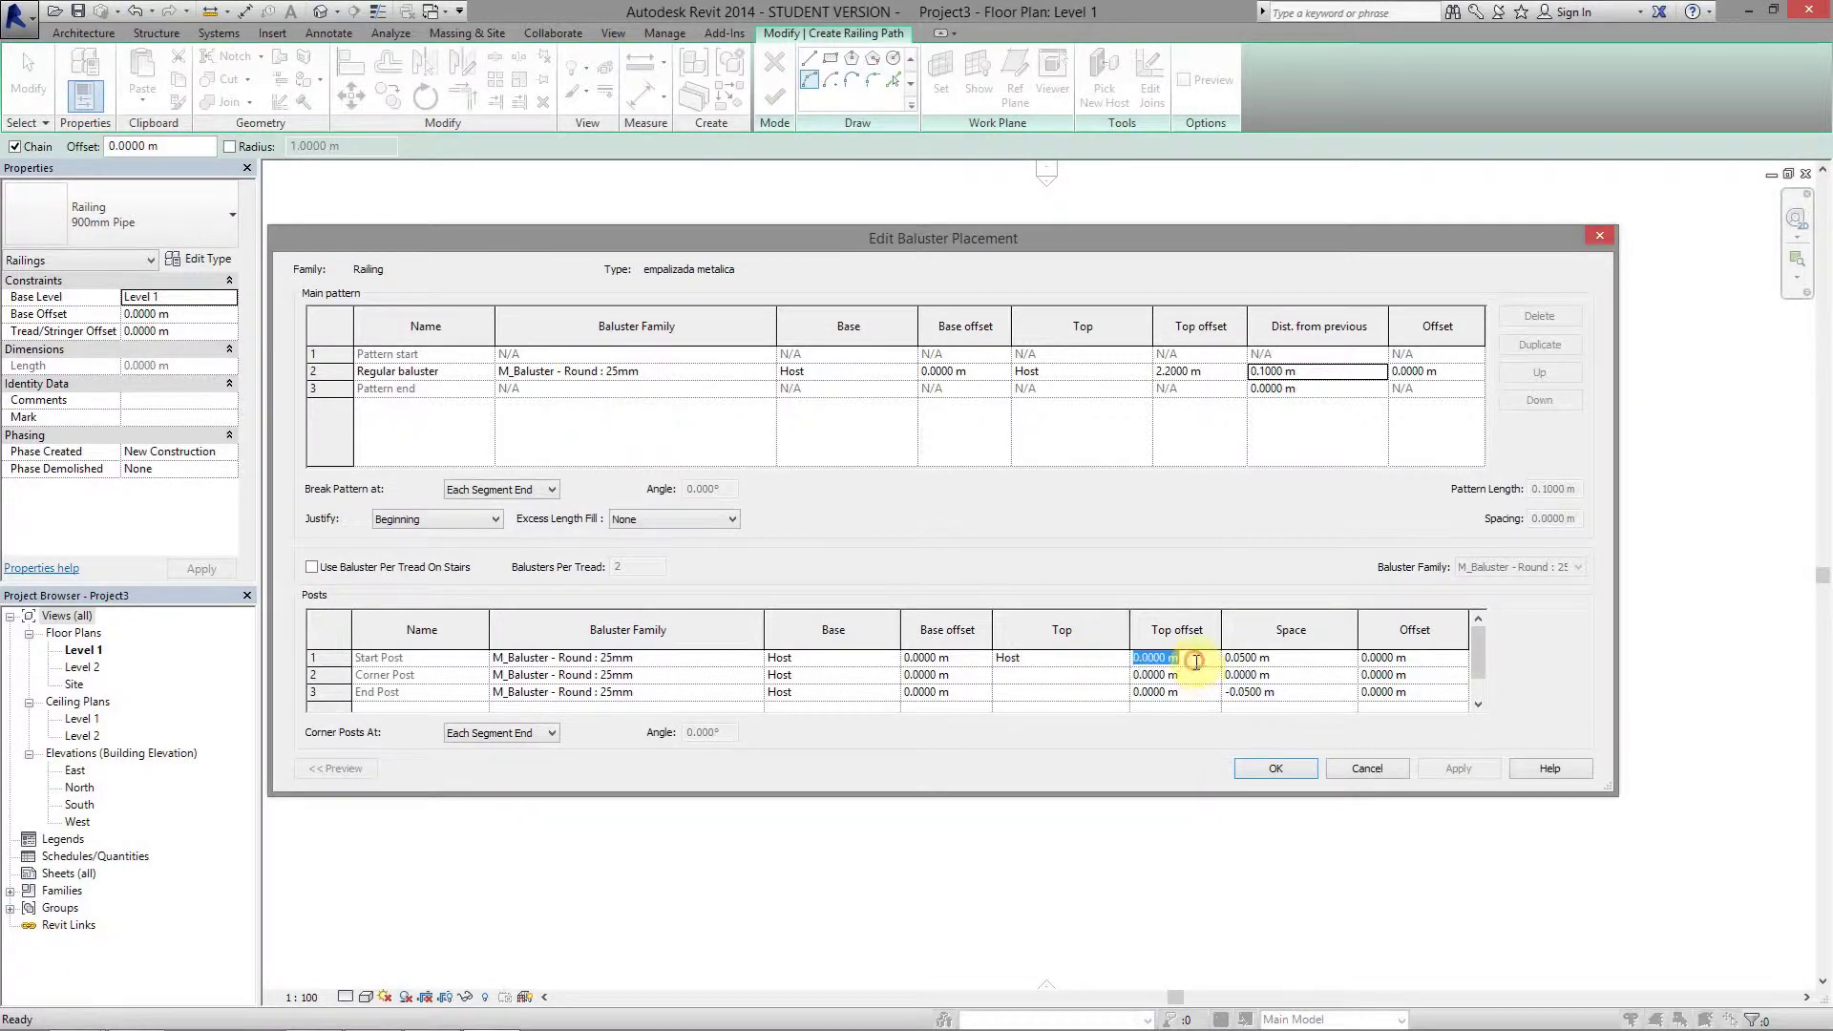
pyautogui.write('2')
pyautogui.click(1191, 685)
pyautogui.write('2')
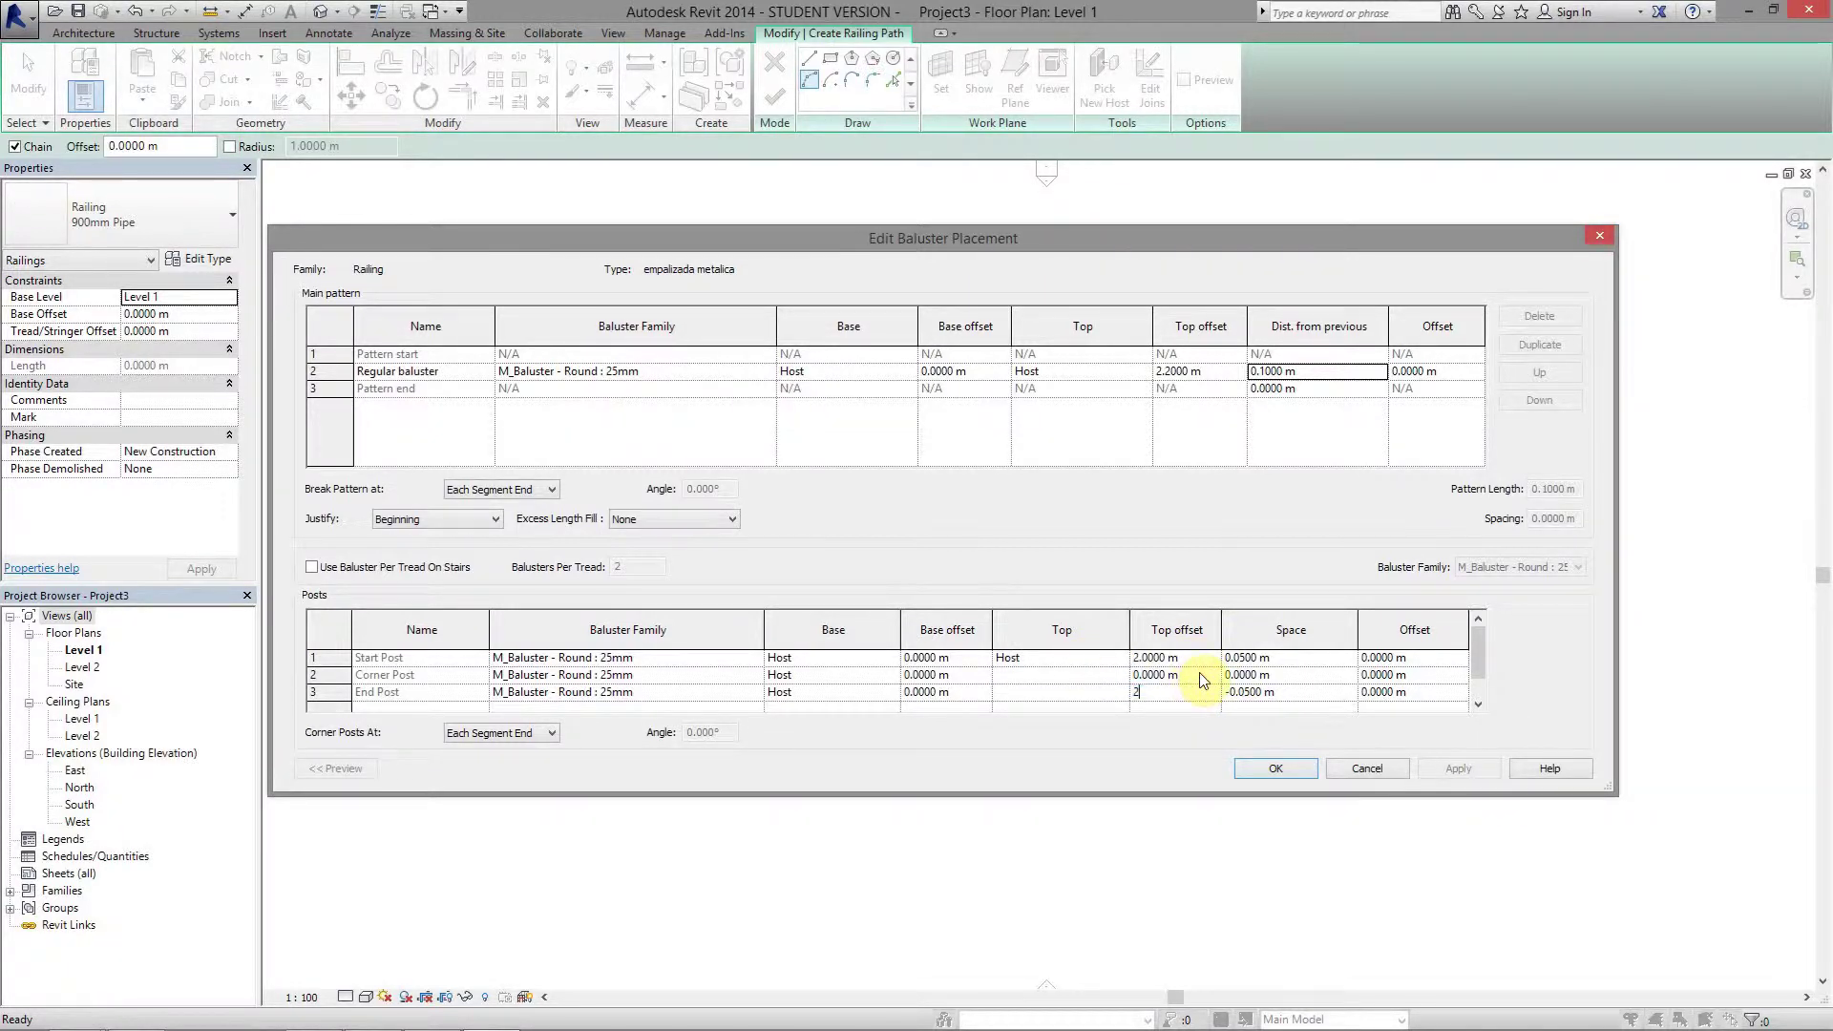
pyautogui.click(1201, 680)
pyautogui.write('2')
pyautogui.click(1054, 672)
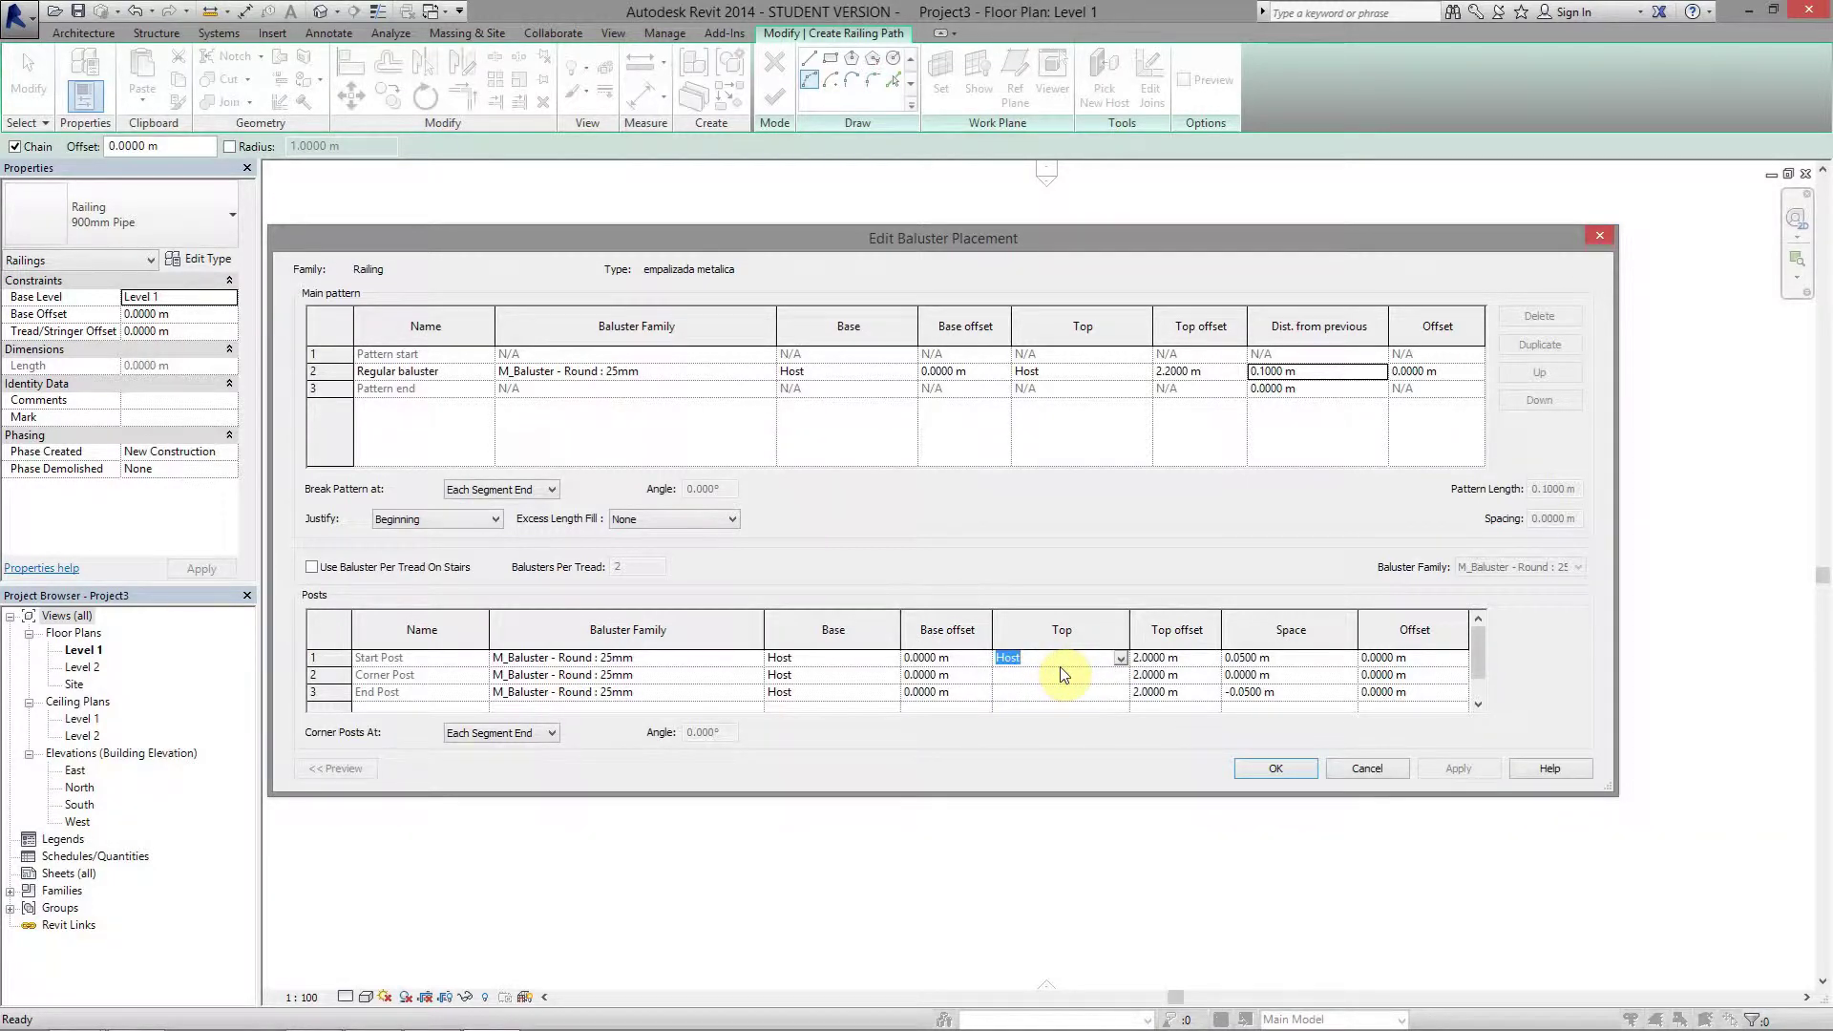
# Dismiss the invalid-input warnings and reset the start and corner post tops to Host
pyautogui.press('BackSpace')
pyautogui.click(1069, 540)
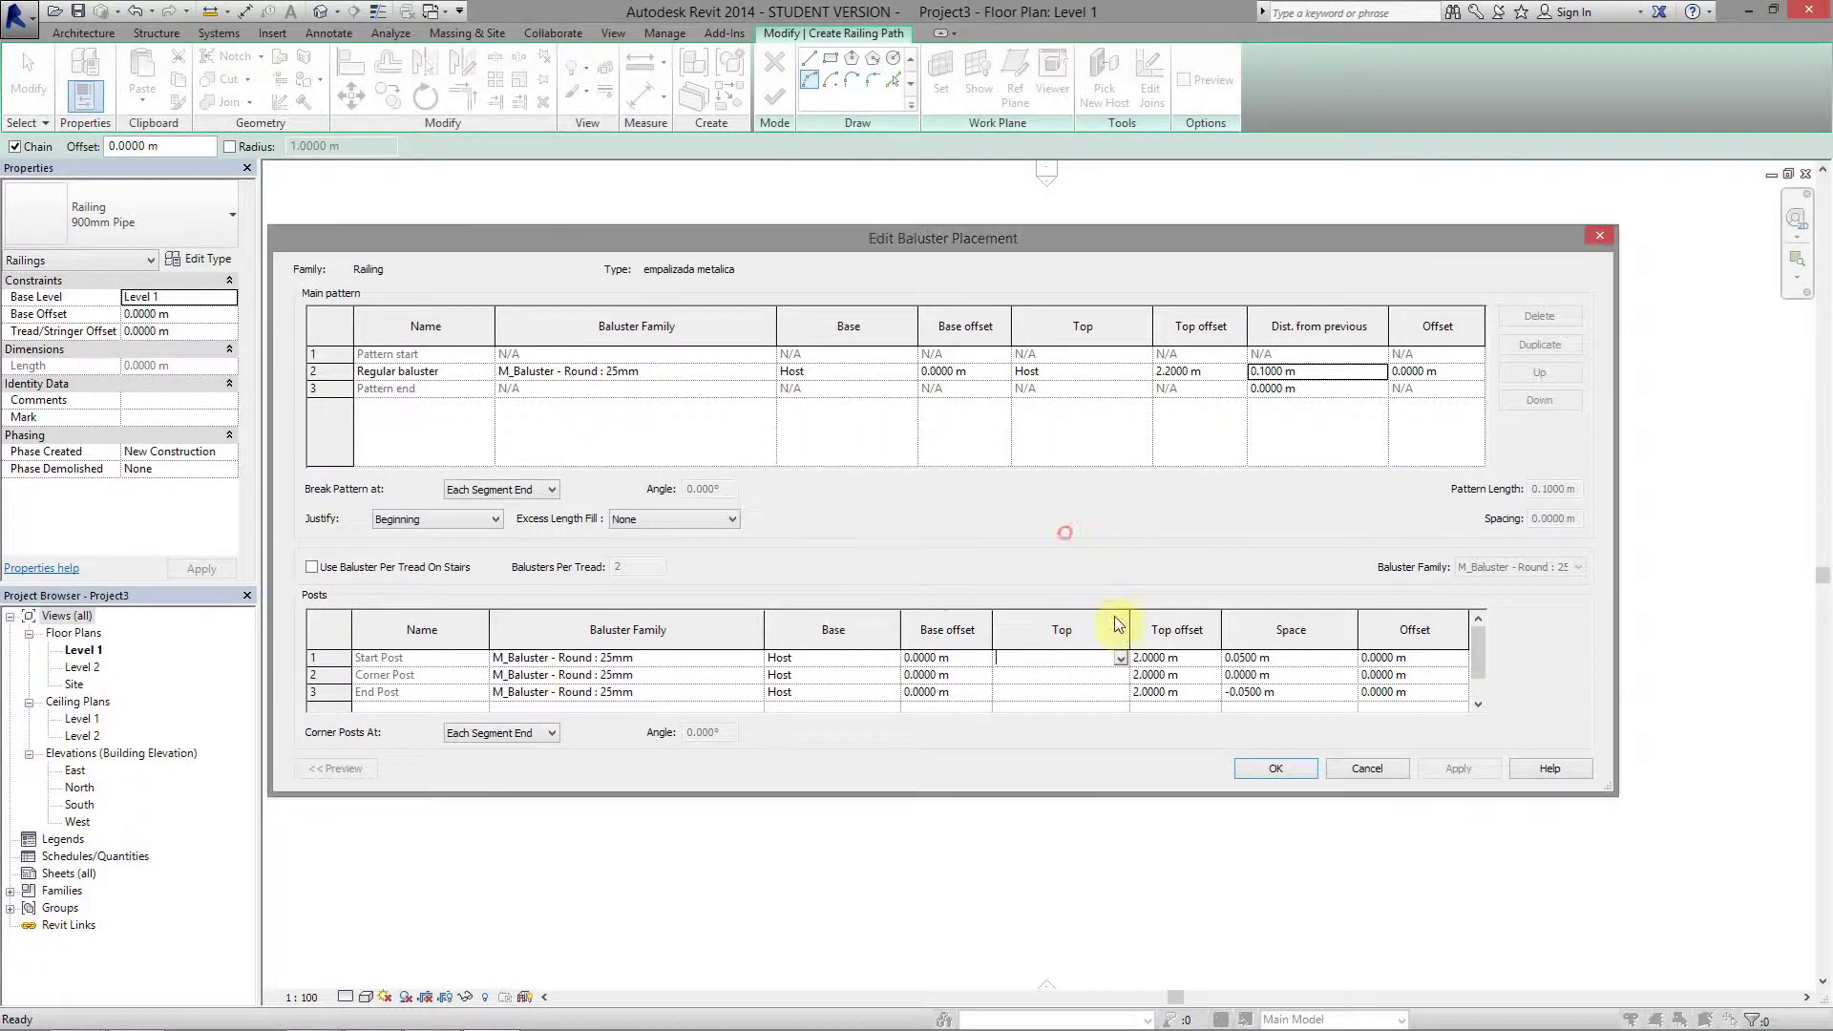
pyautogui.click(1117, 680)
pyautogui.press('Return')
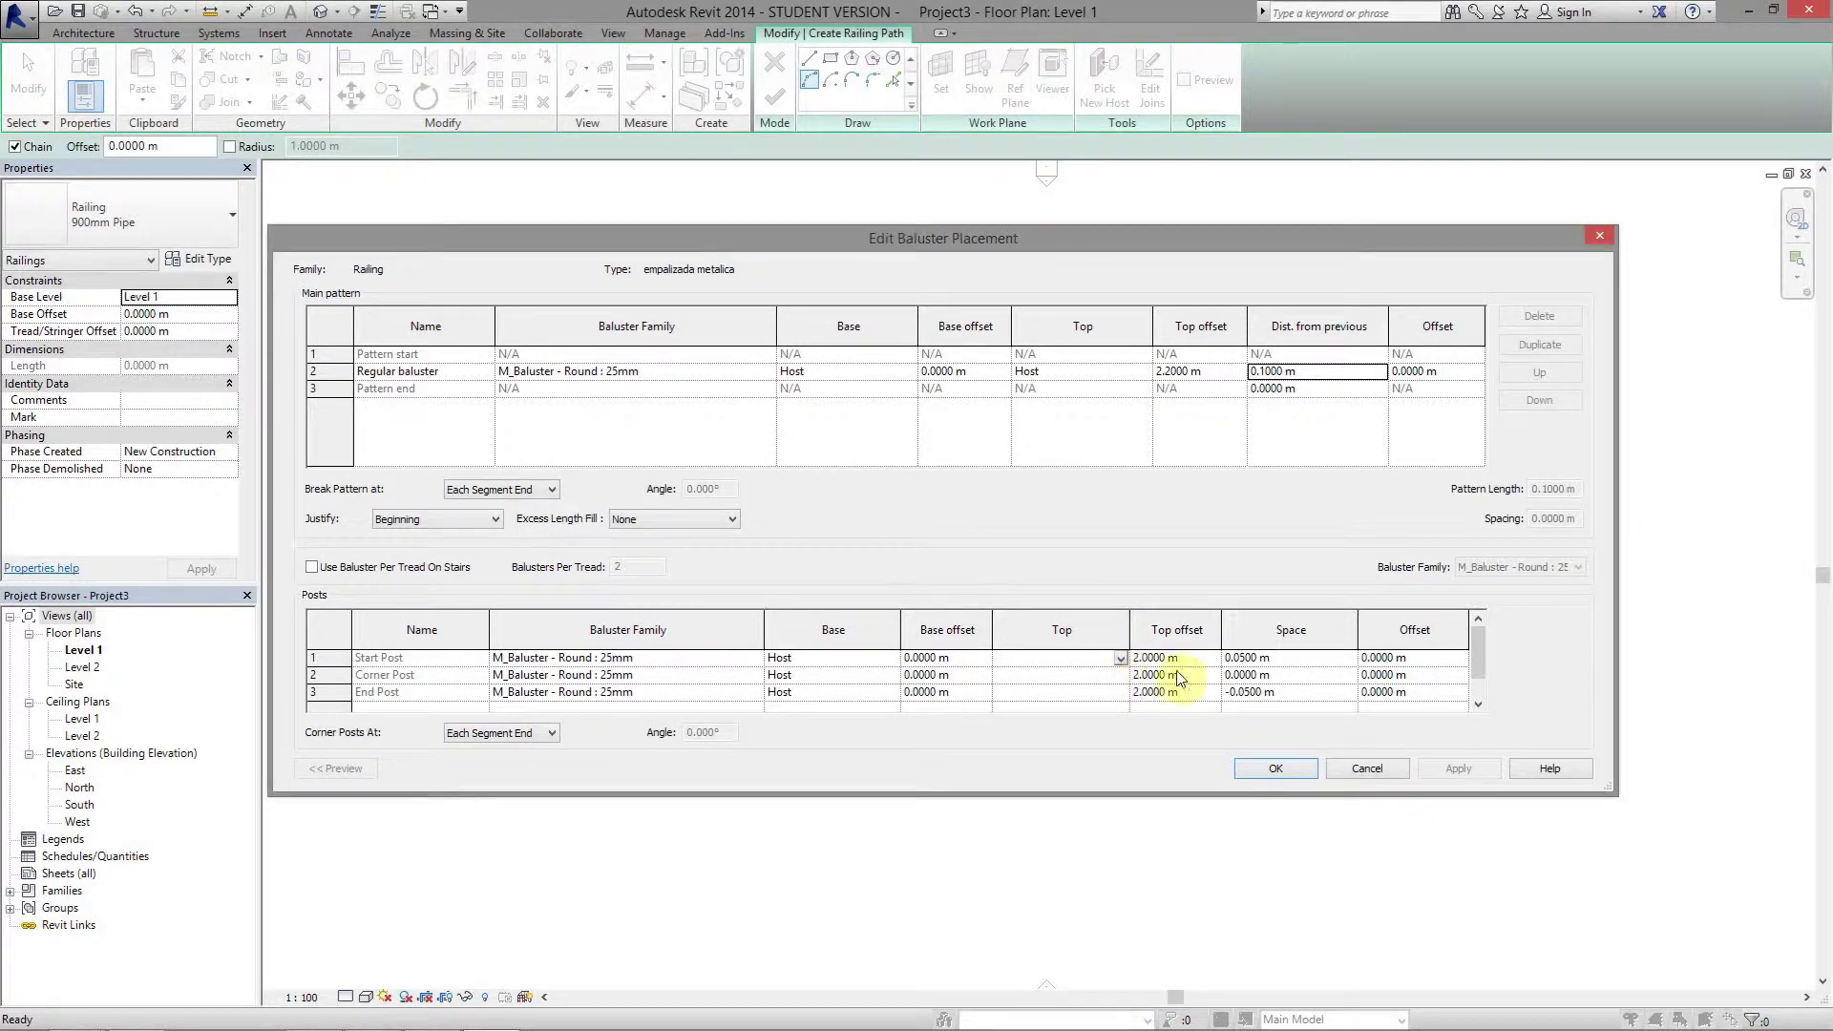
pyautogui.click(1160, 673)
pyautogui.click(1051, 527)
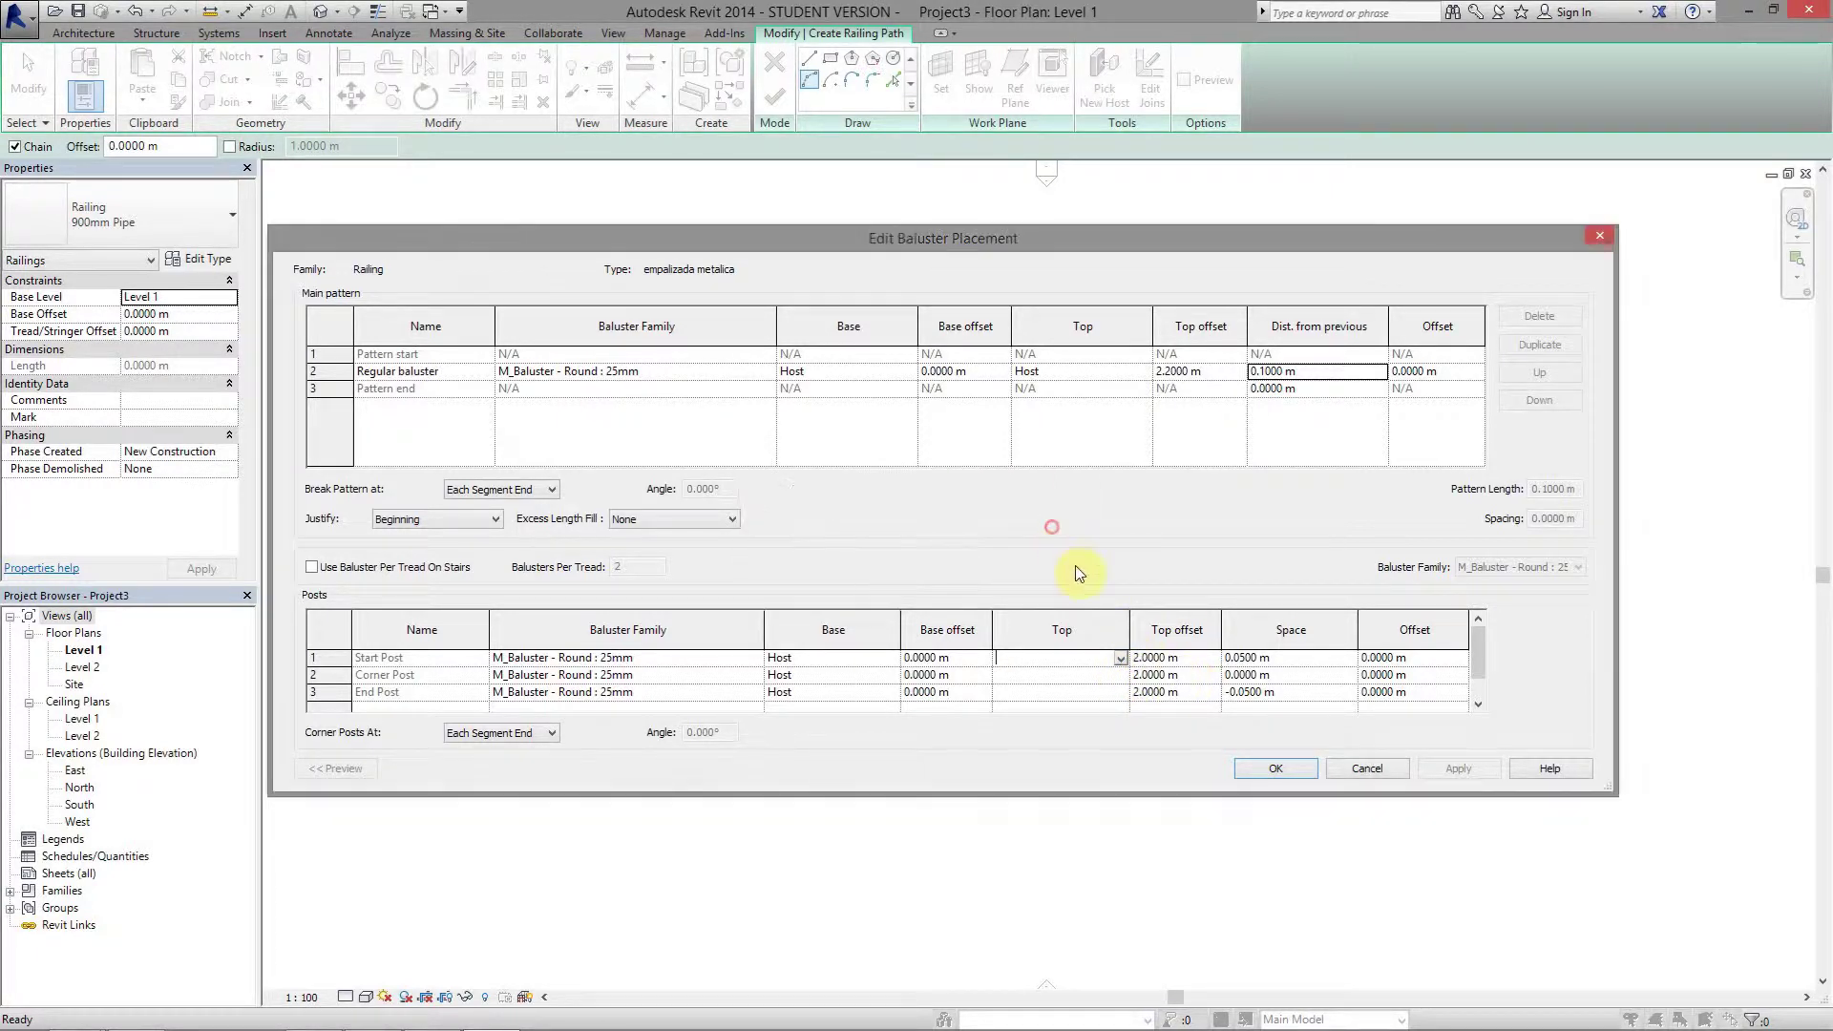
pyautogui.click(1120, 658)
pyautogui.click(1079, 675)
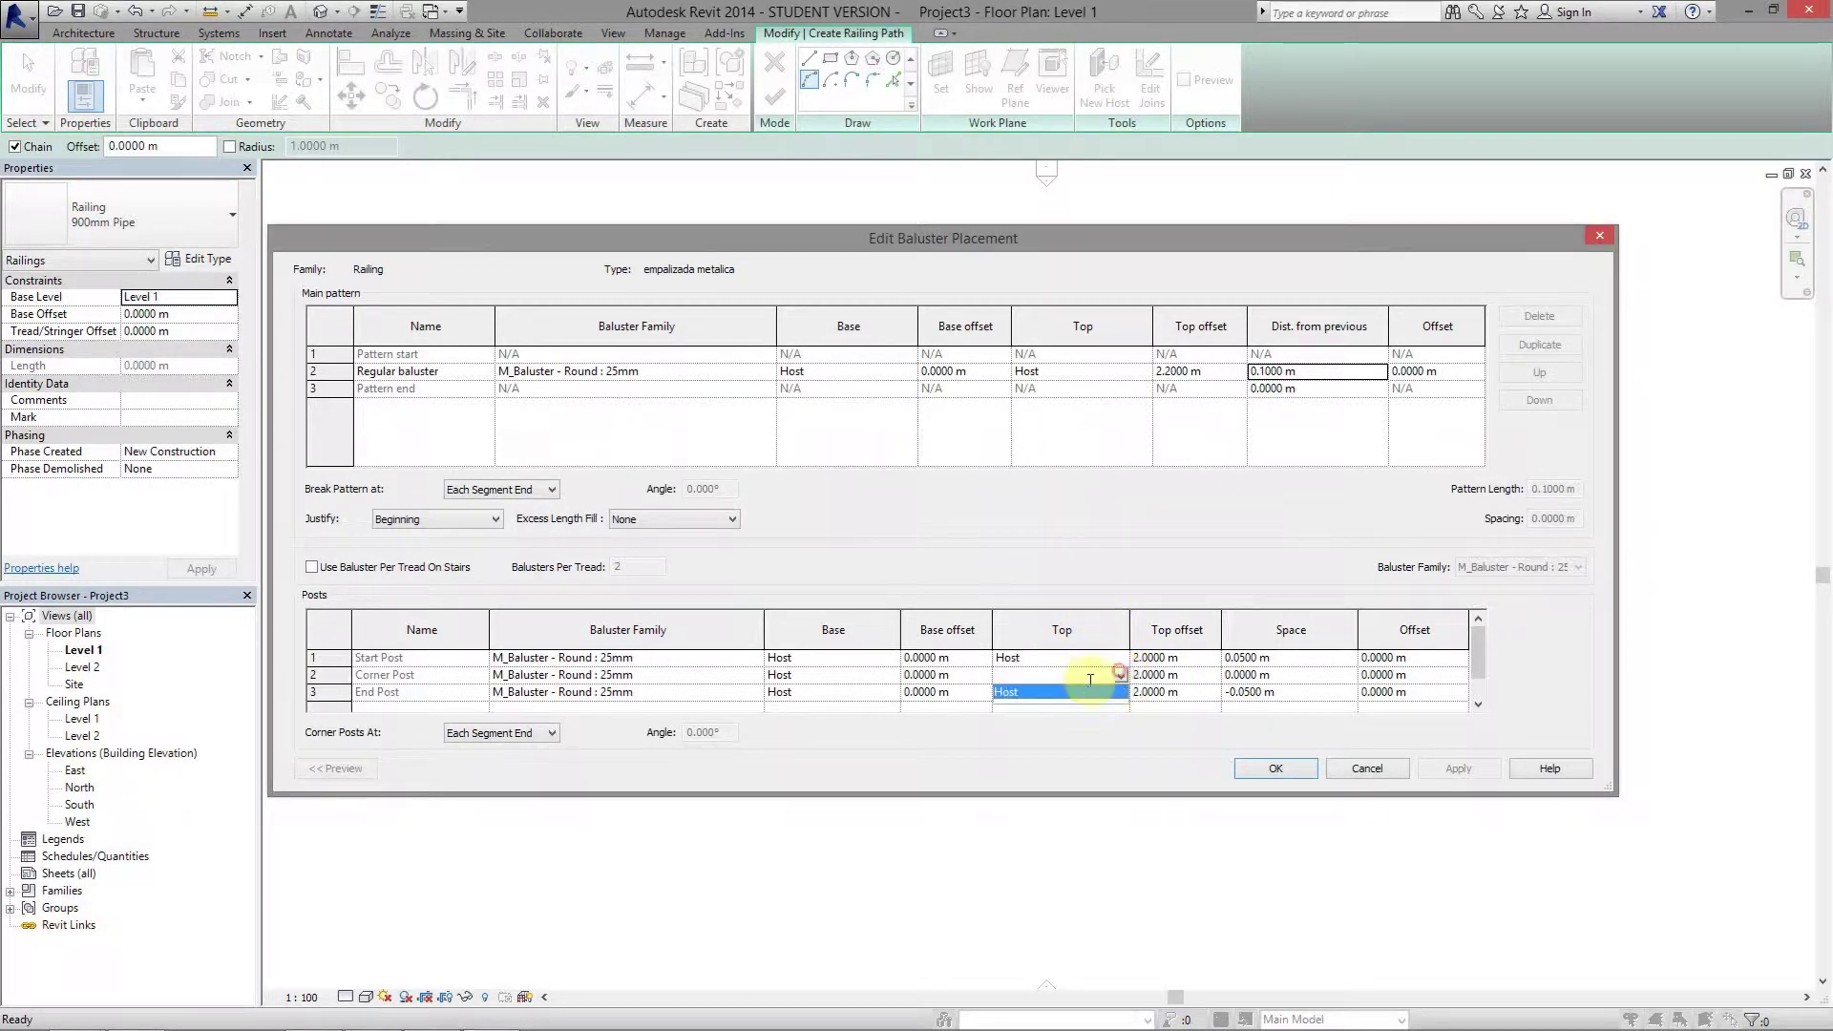
pyautogui.click(1098, 692)
pyautogui.click(1121, 675)
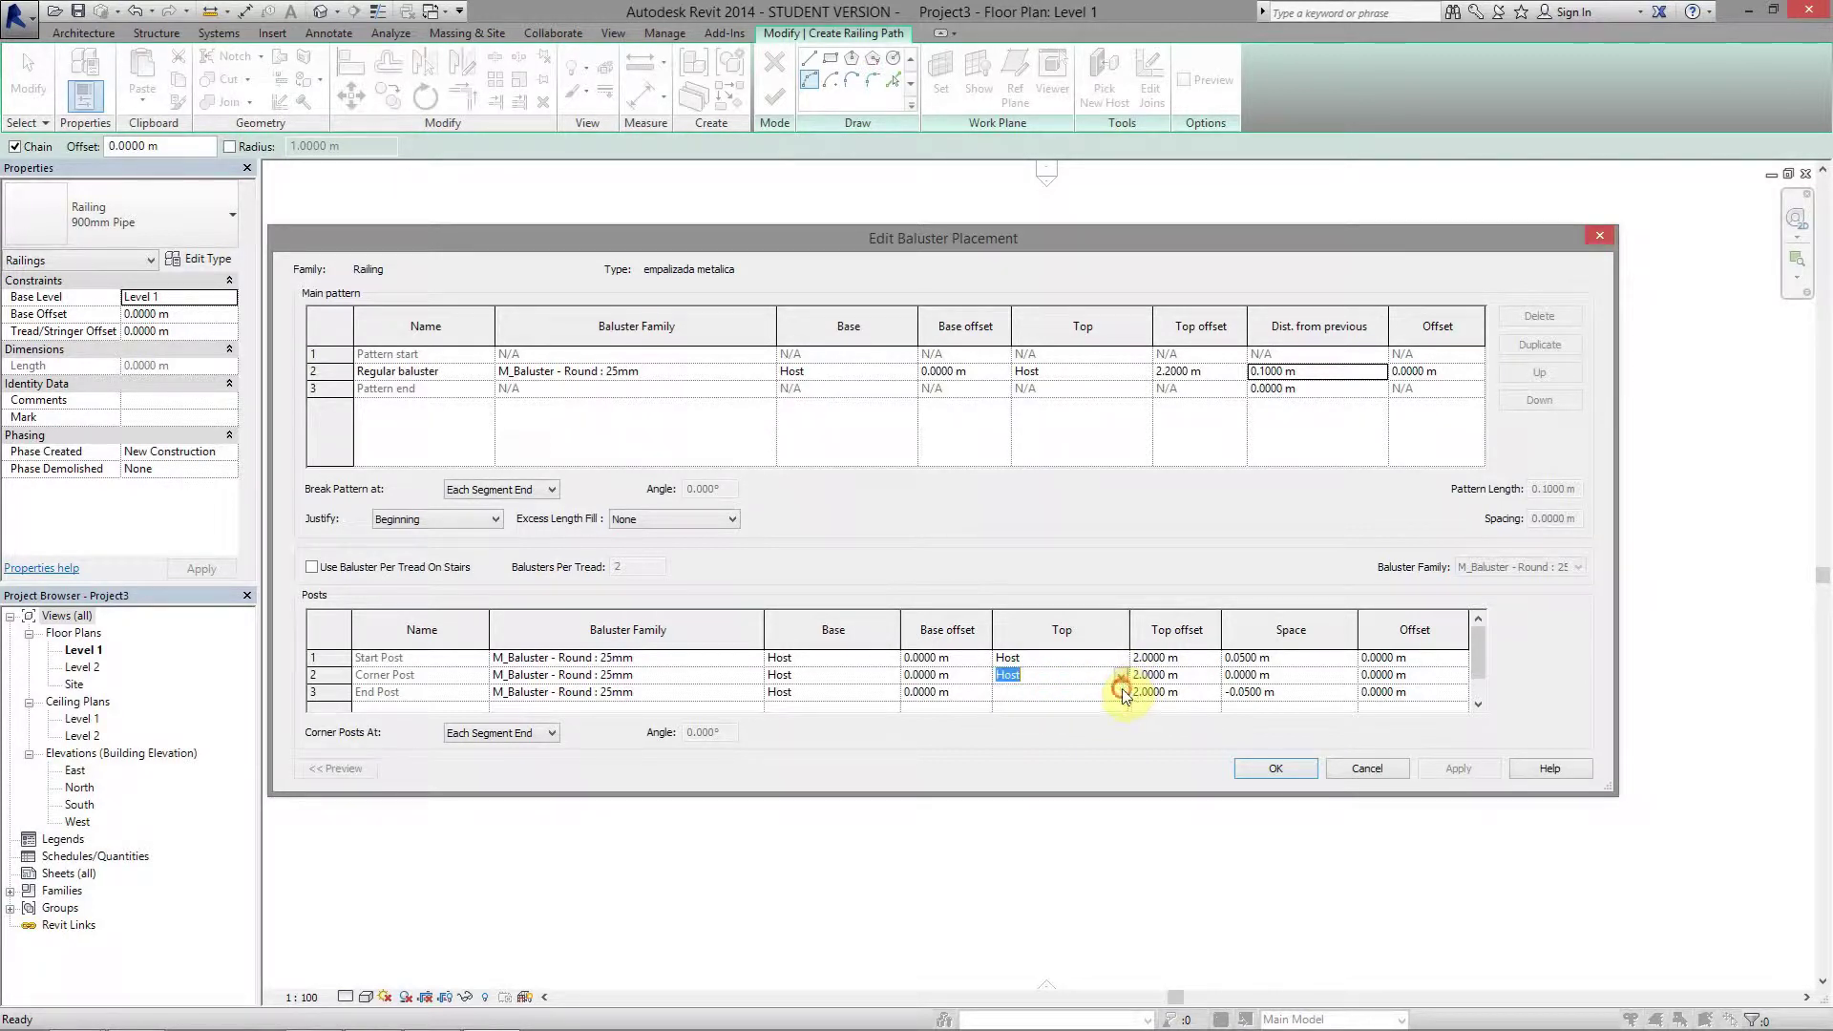
pyautogui.click(1018, 708)
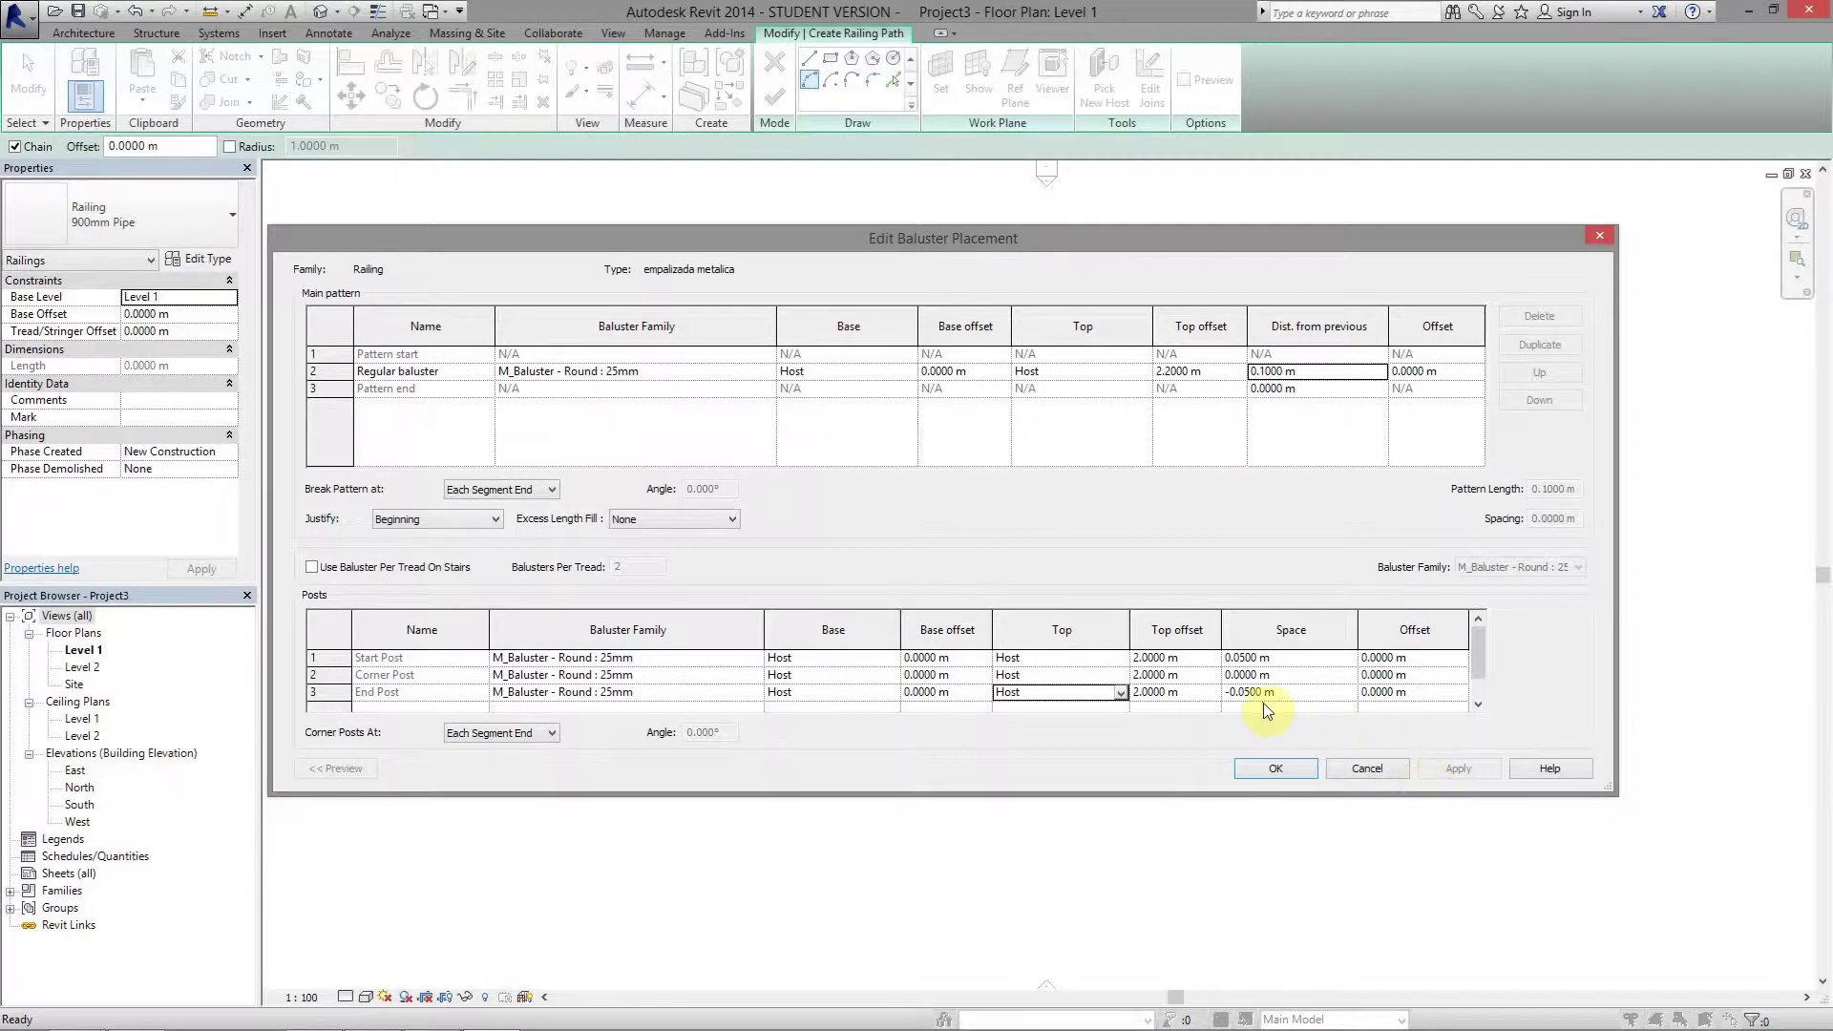
# Accept the baluster and type settings and finish the railing edit mode
pyautogui.click(1287, 761)
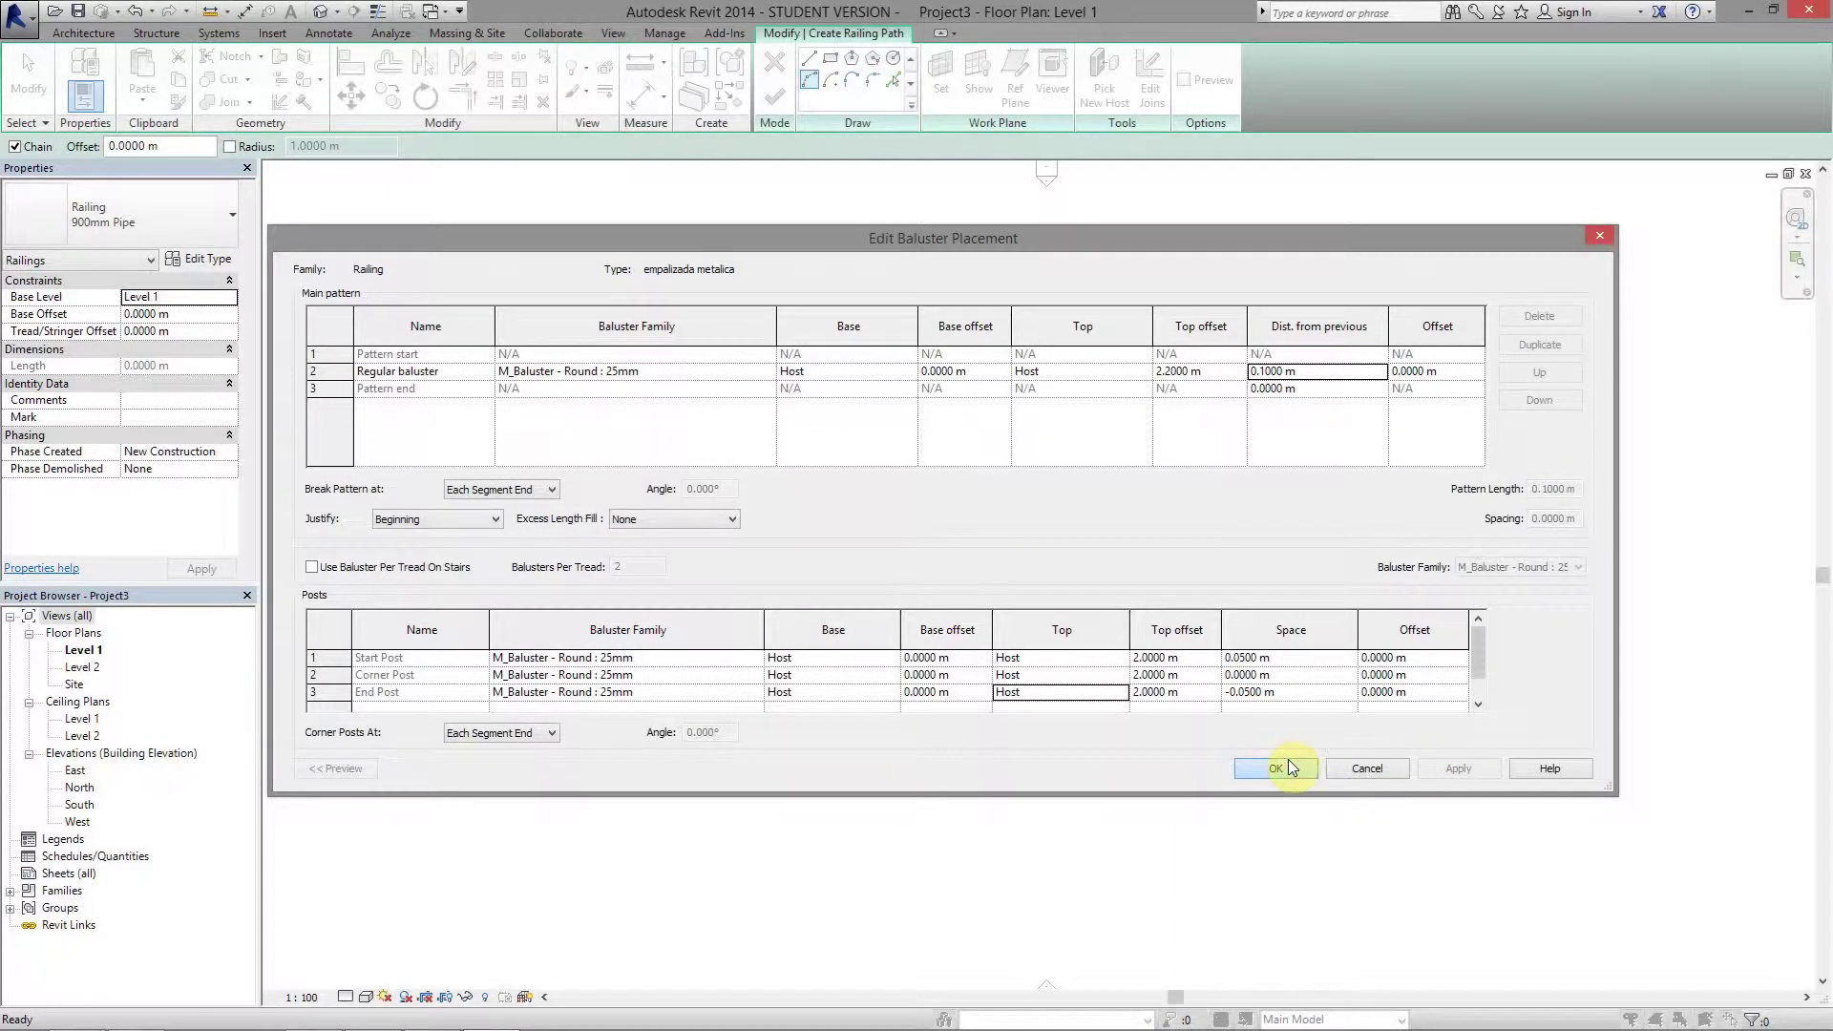
pyautogui.click(1382, 767)
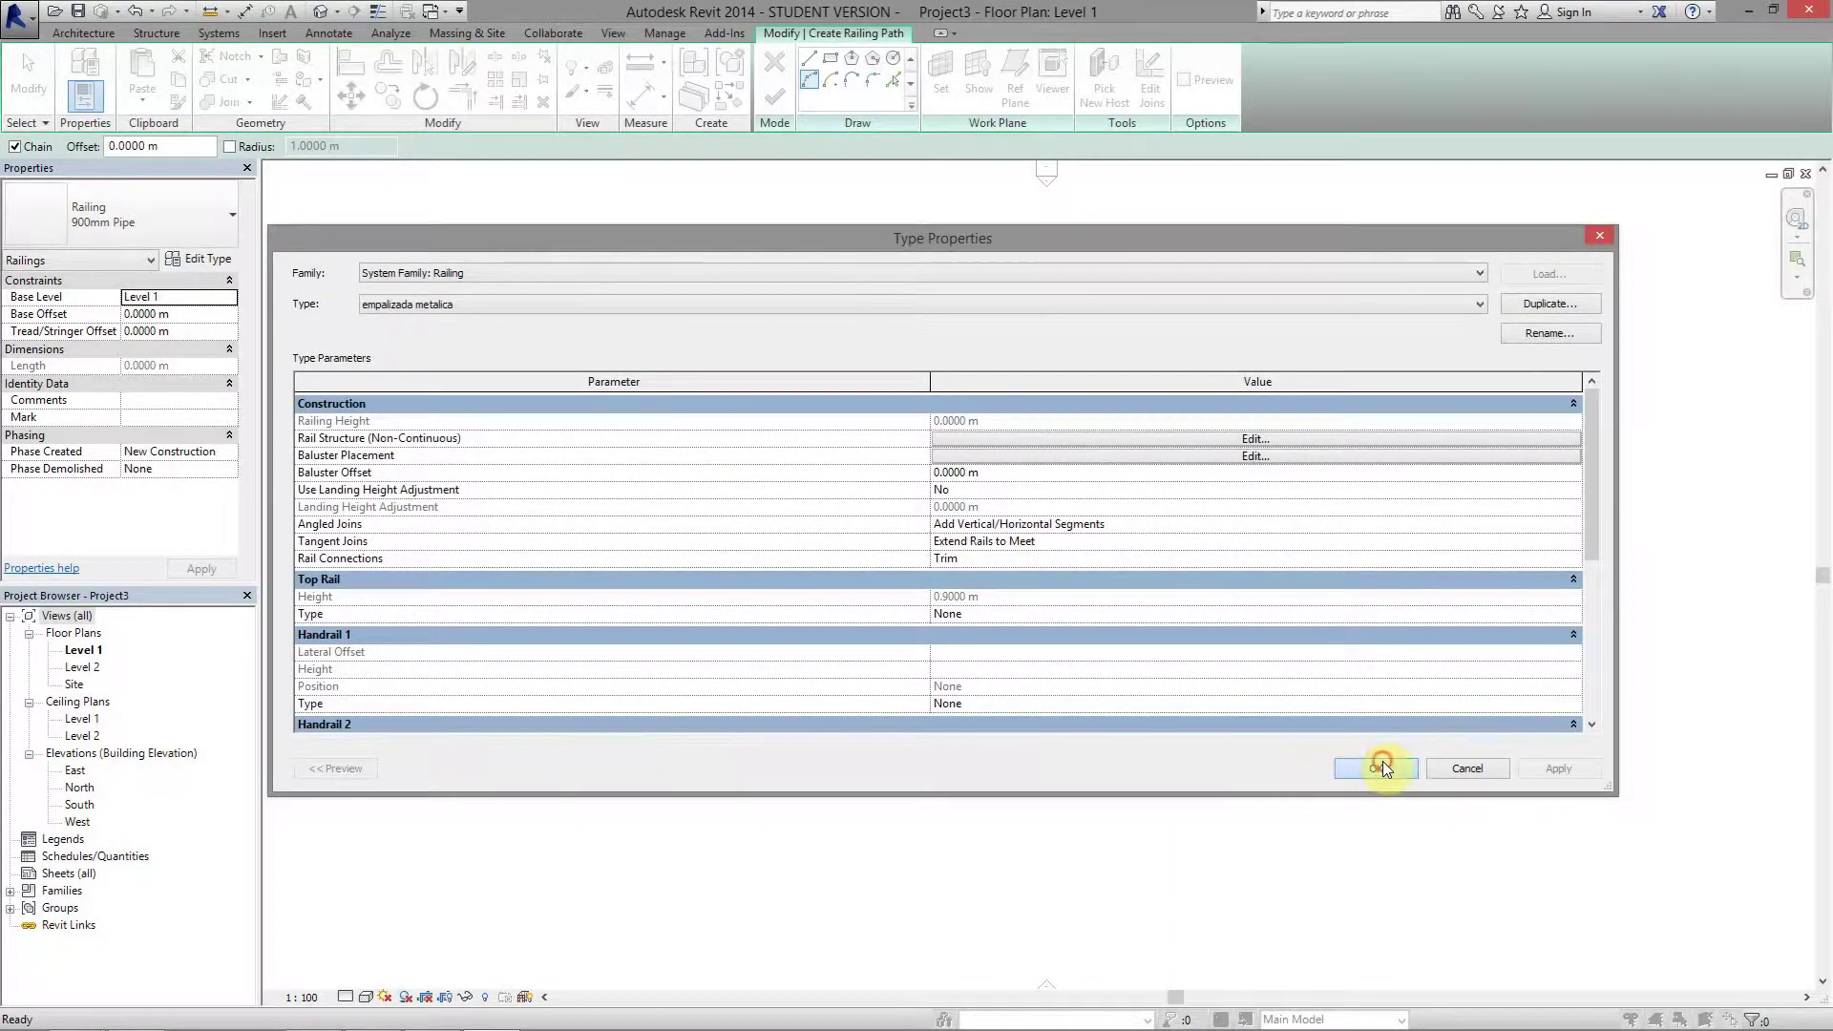
pyautogui.click(774, 95)
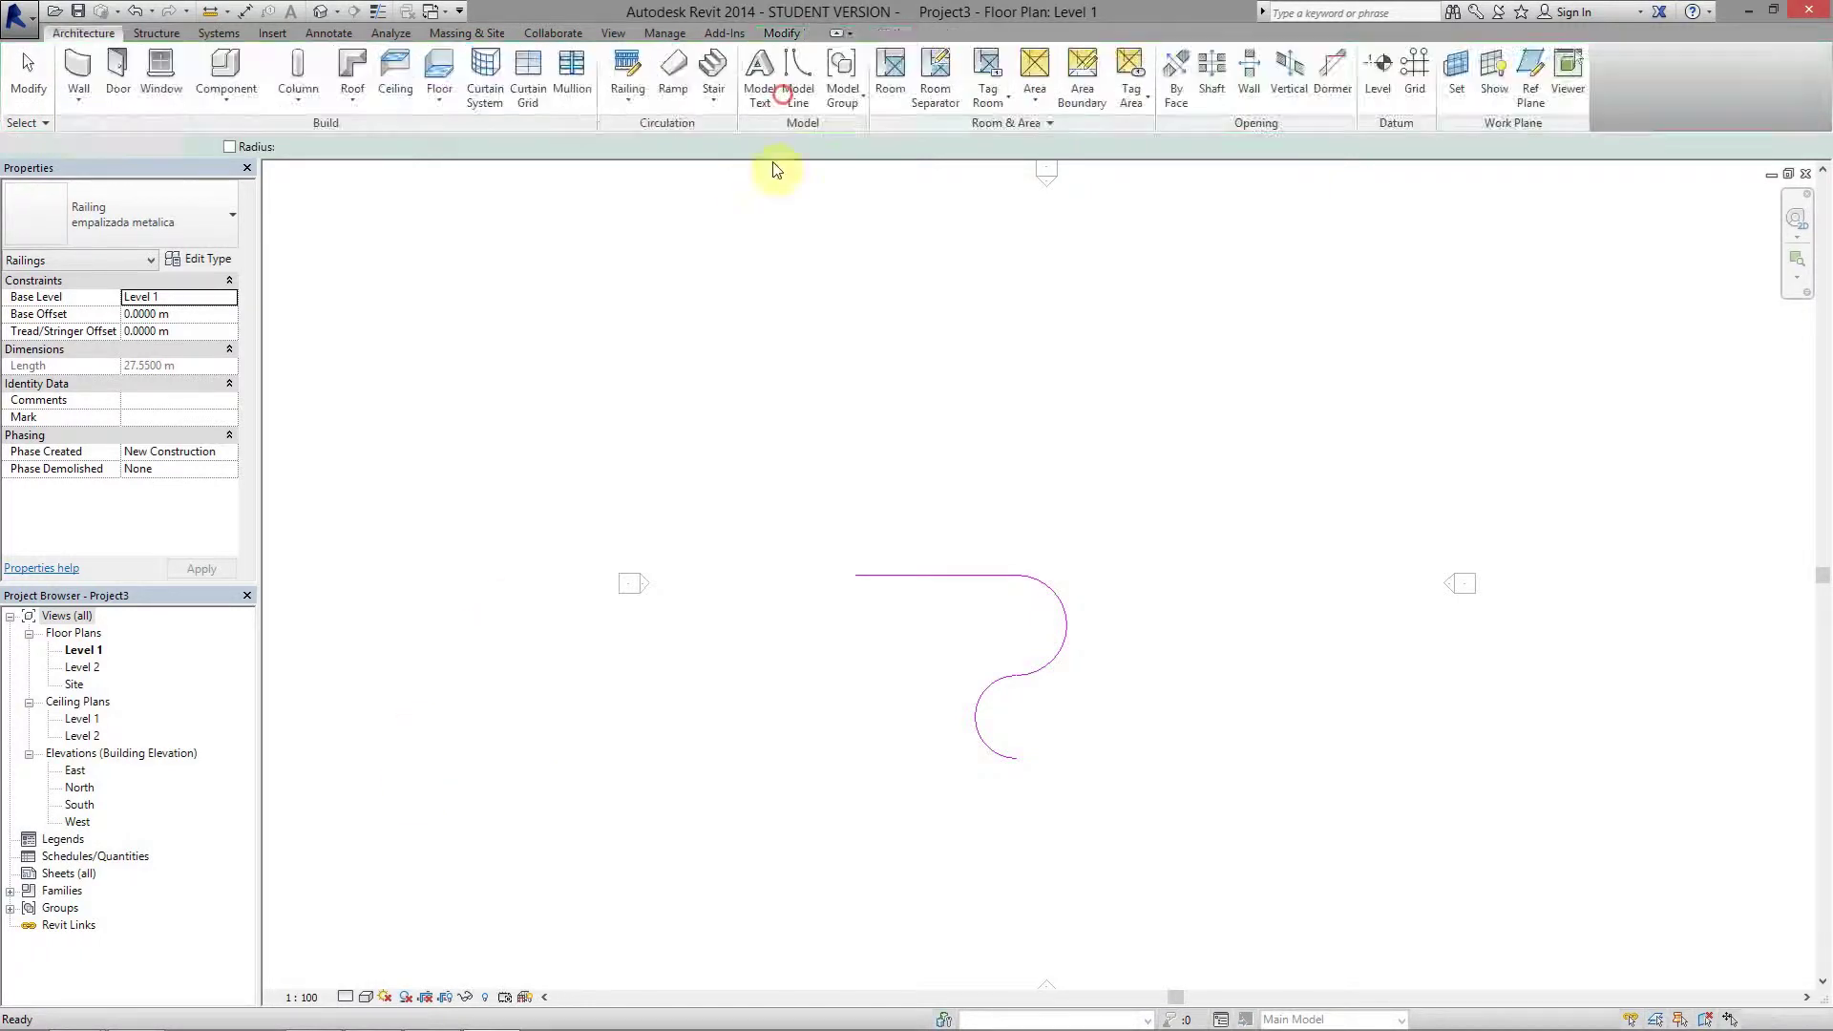
pyautogui.scroll(2, 860, 563)
pyautogui.scroll(4, 772, 608)
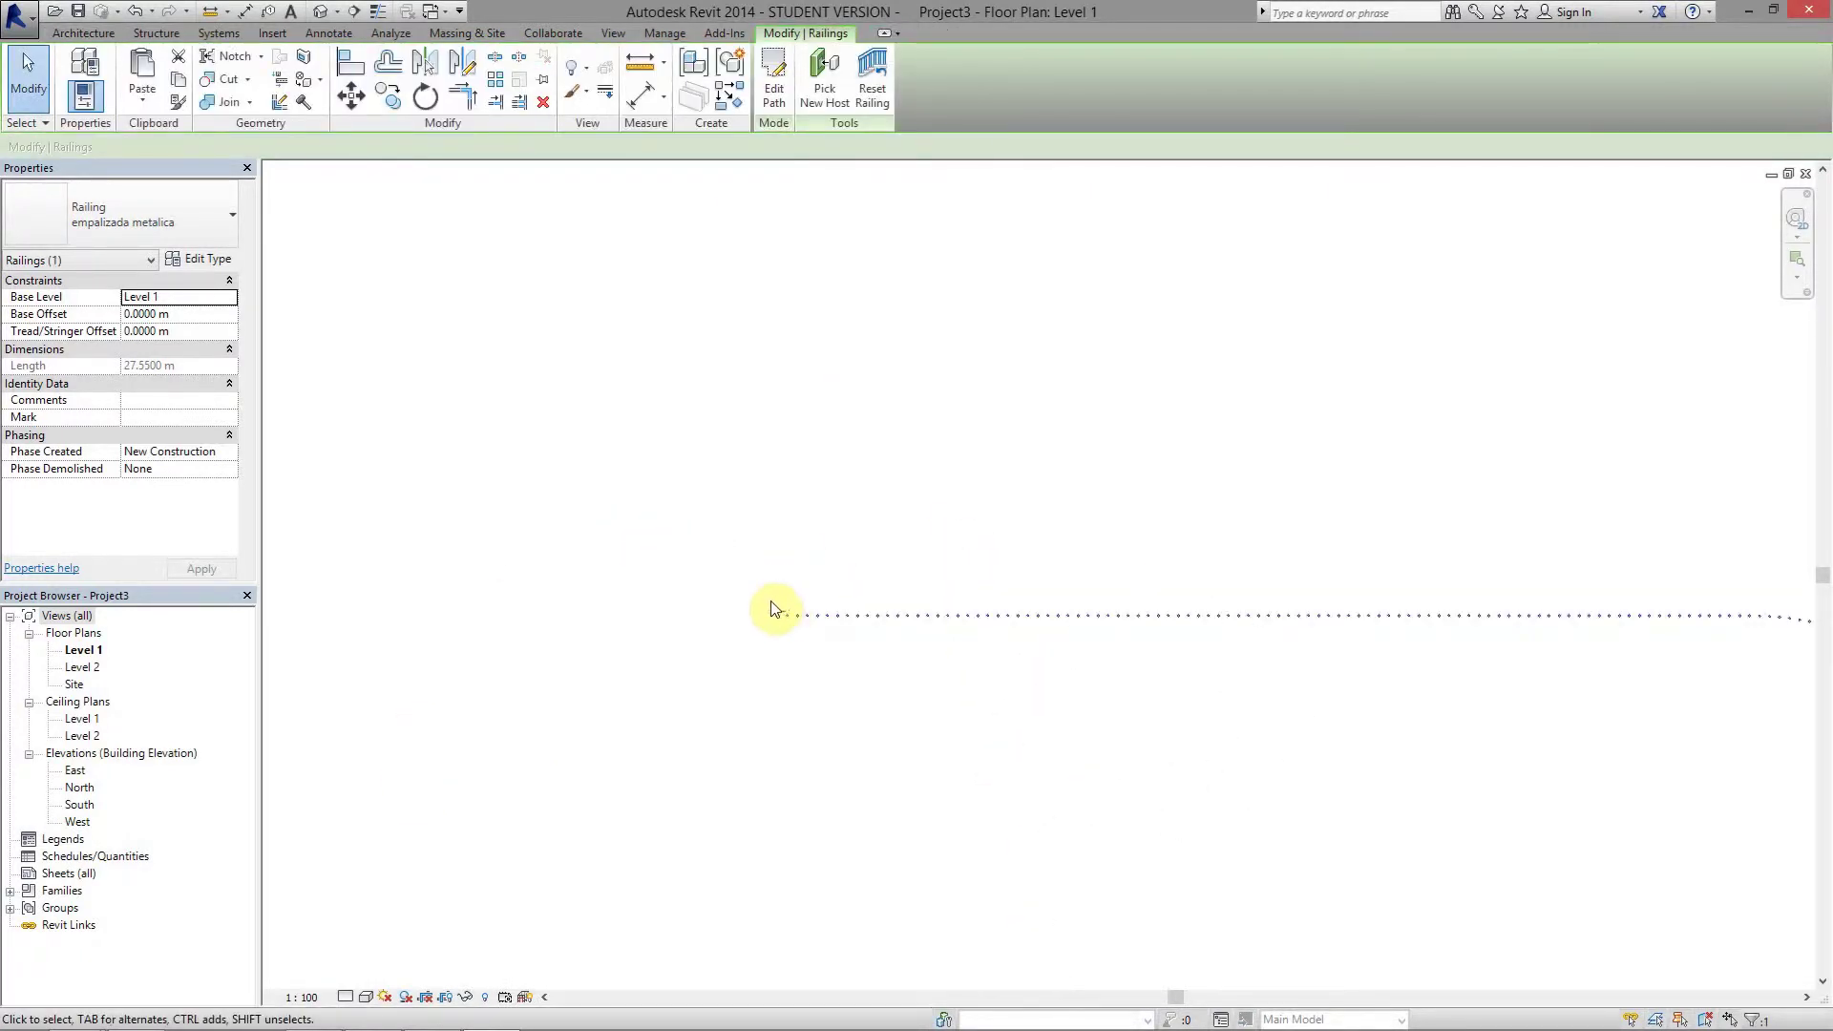
pyautogui.scroll(3, 772, 608)
pyautogui.scroll(3, 852, 627)
pyautogui.scroll(1, 778, 642)
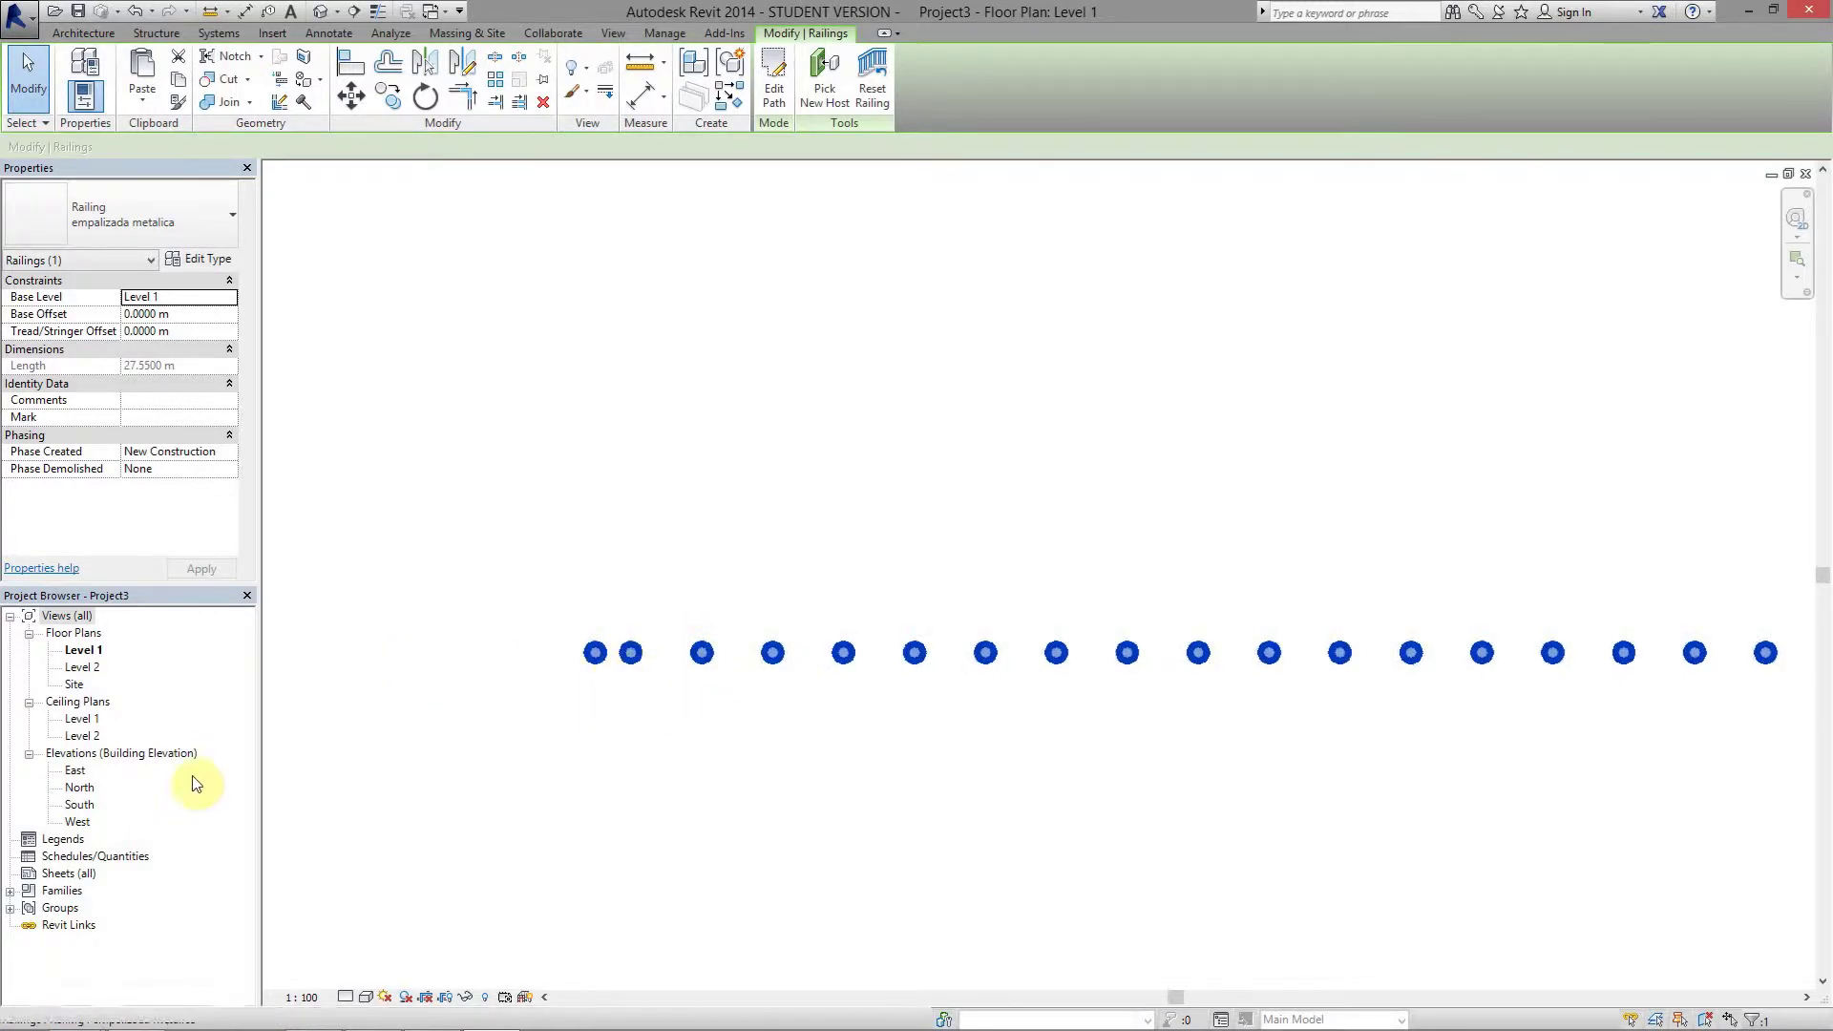
pyautogui.click(10, 891)
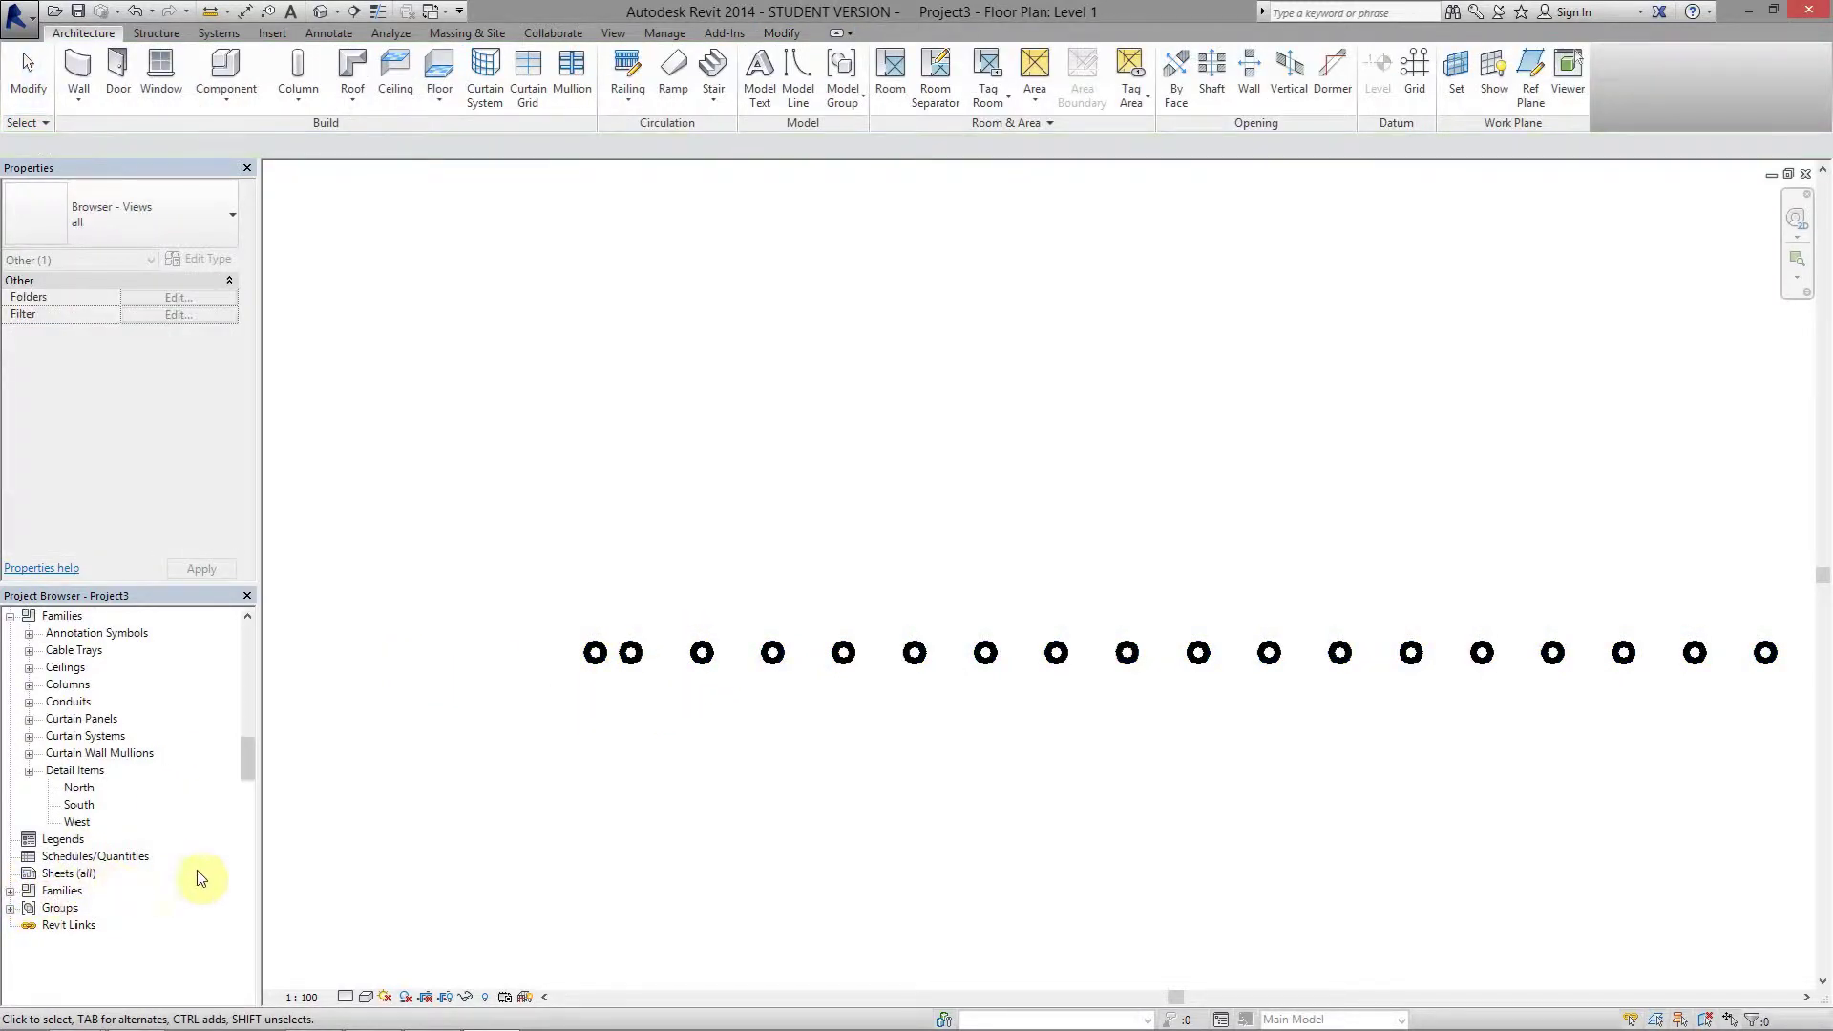
# Duplicate the M_Baluster - Round 25mm type in the Project Browser as '10cm diametro'
pyautogui.moveTo(243, 835); pyautogui.dragTo(243, 930)
pyautogui.click(28, 805)
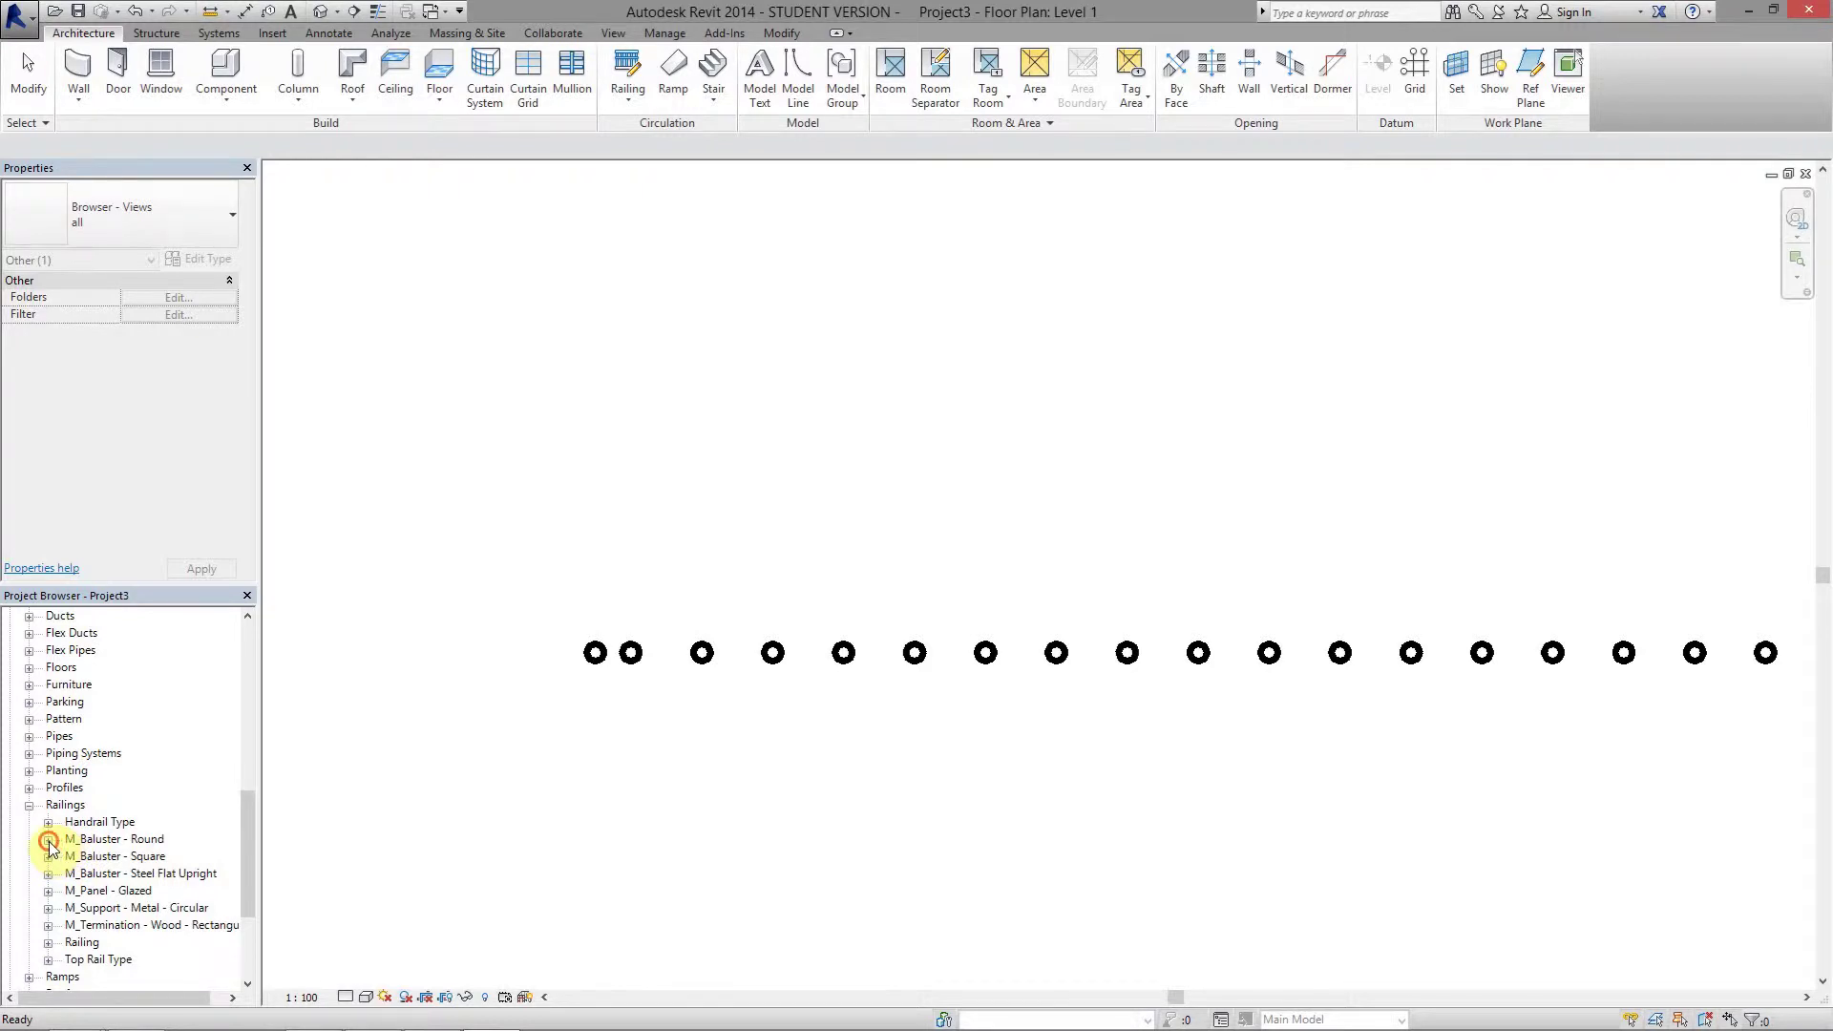
pyautogui.click(48, 841)
pyautogui.click(101, 873)
pyautogui.rightClick(100, 874)
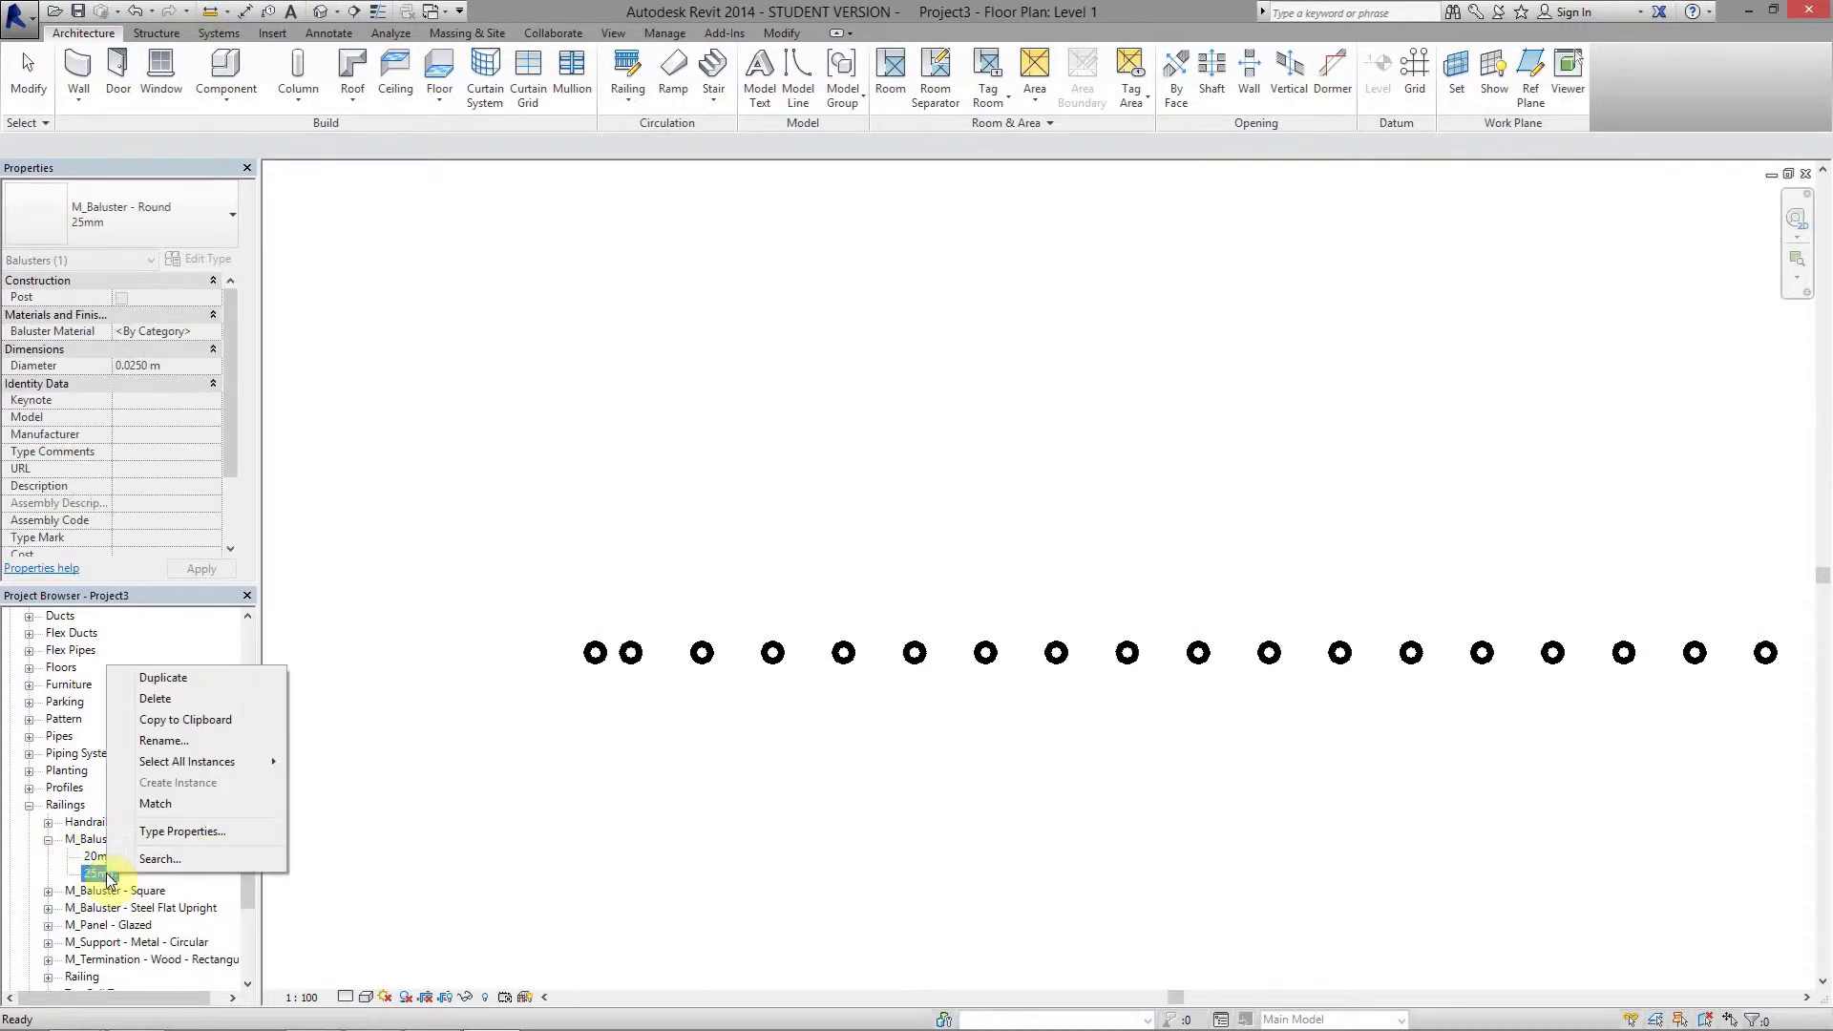
pyautogui.click(163, 677)
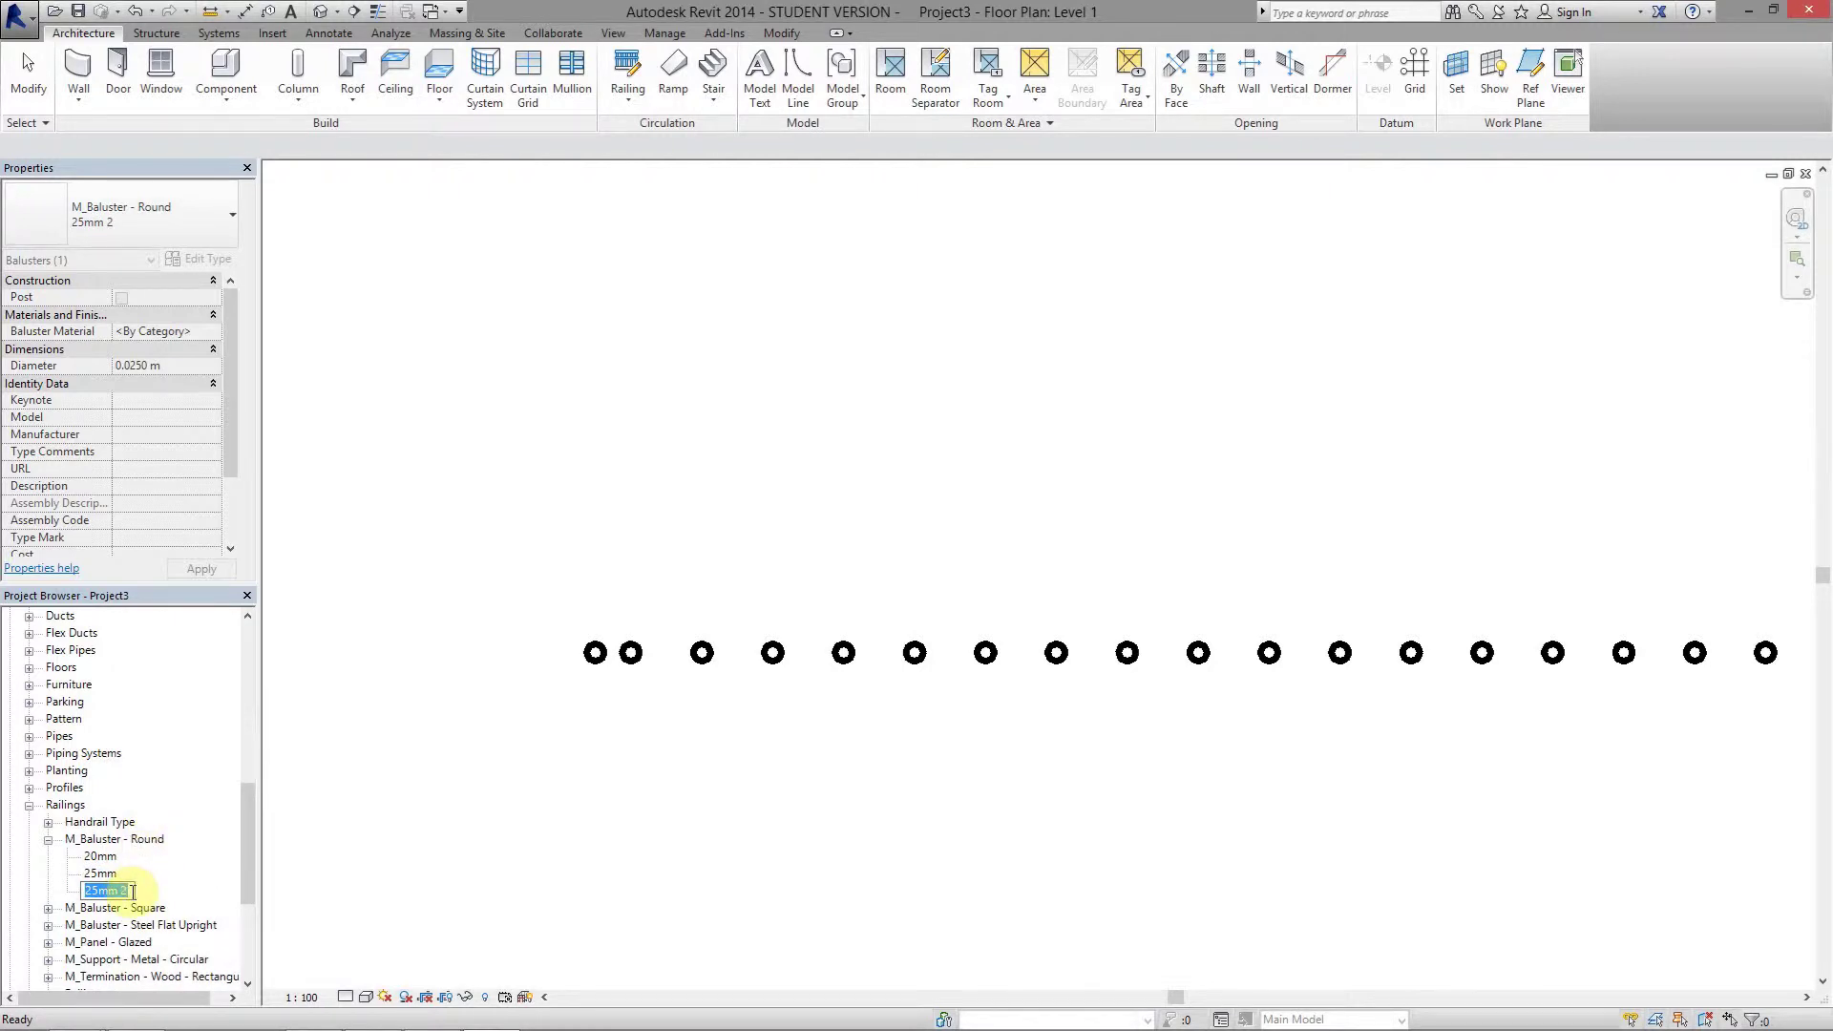
pyautogui.write('10cm diametro')
pyautogui.press('Return')
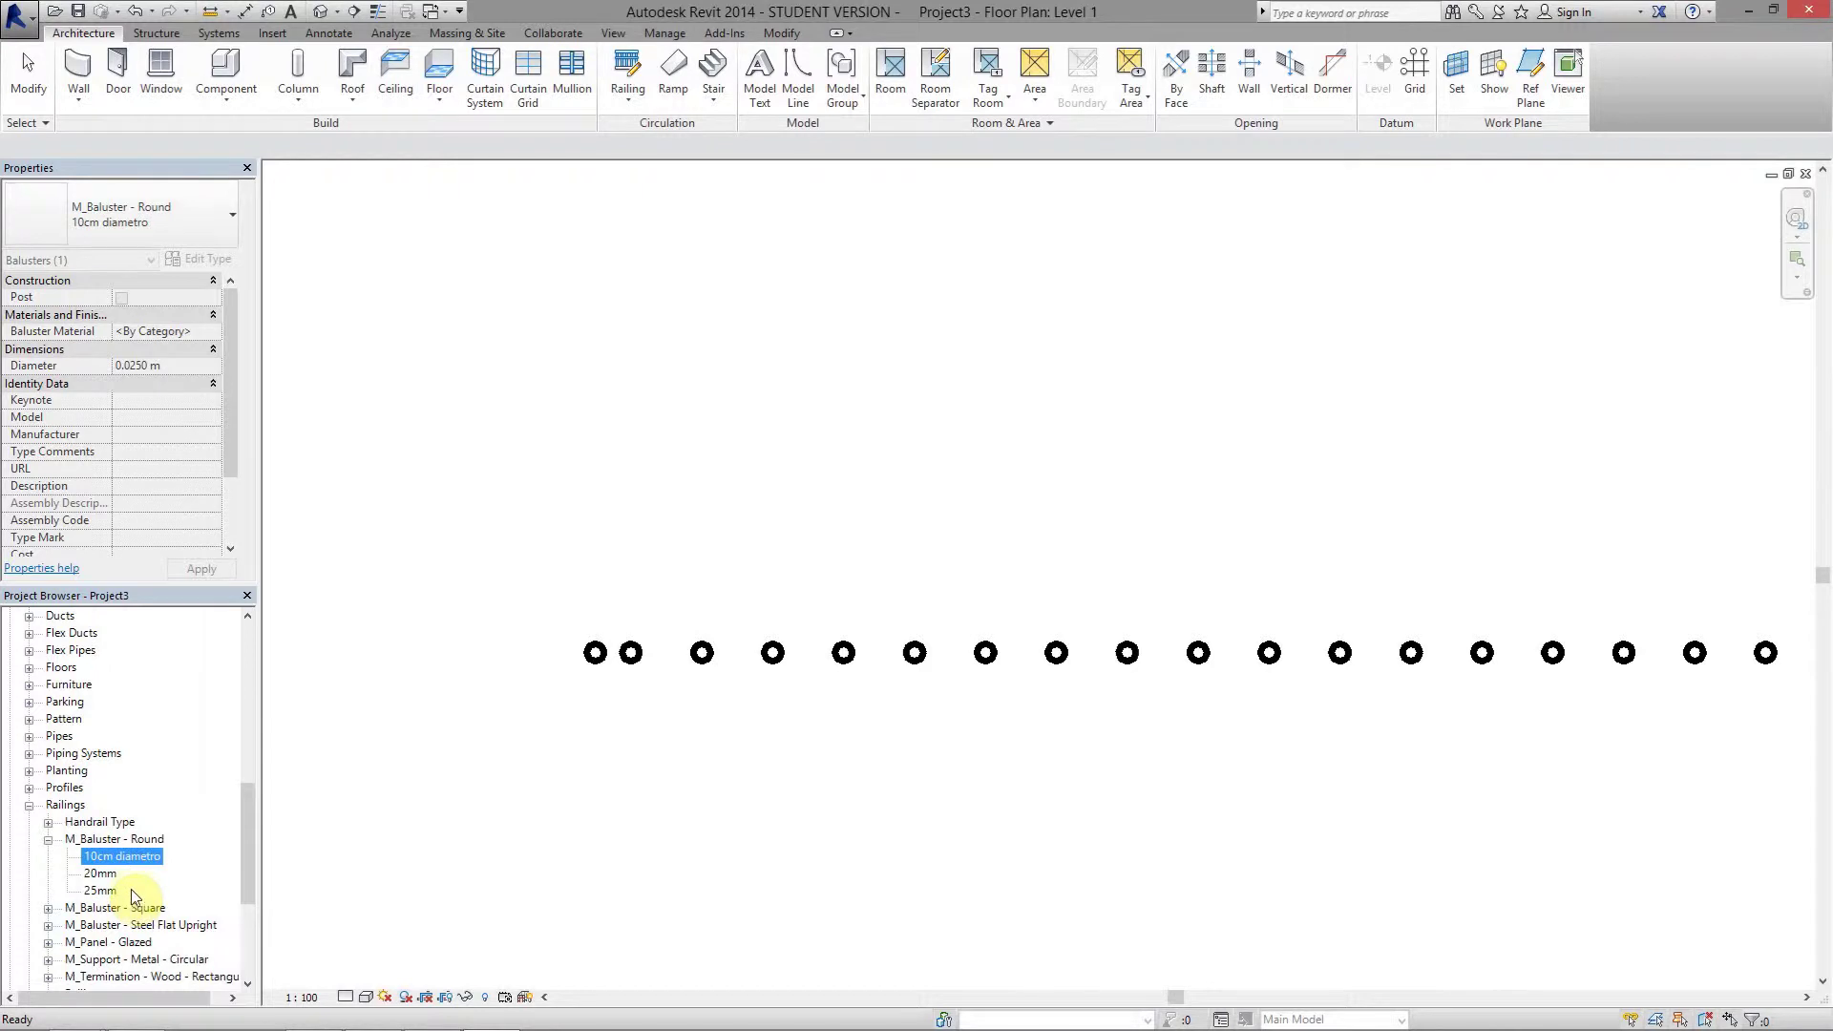
# Give the 10cm diametro baluster Stainless Steel material and a 10 cm diameter
pyautogui.doubleClick(134, 859)
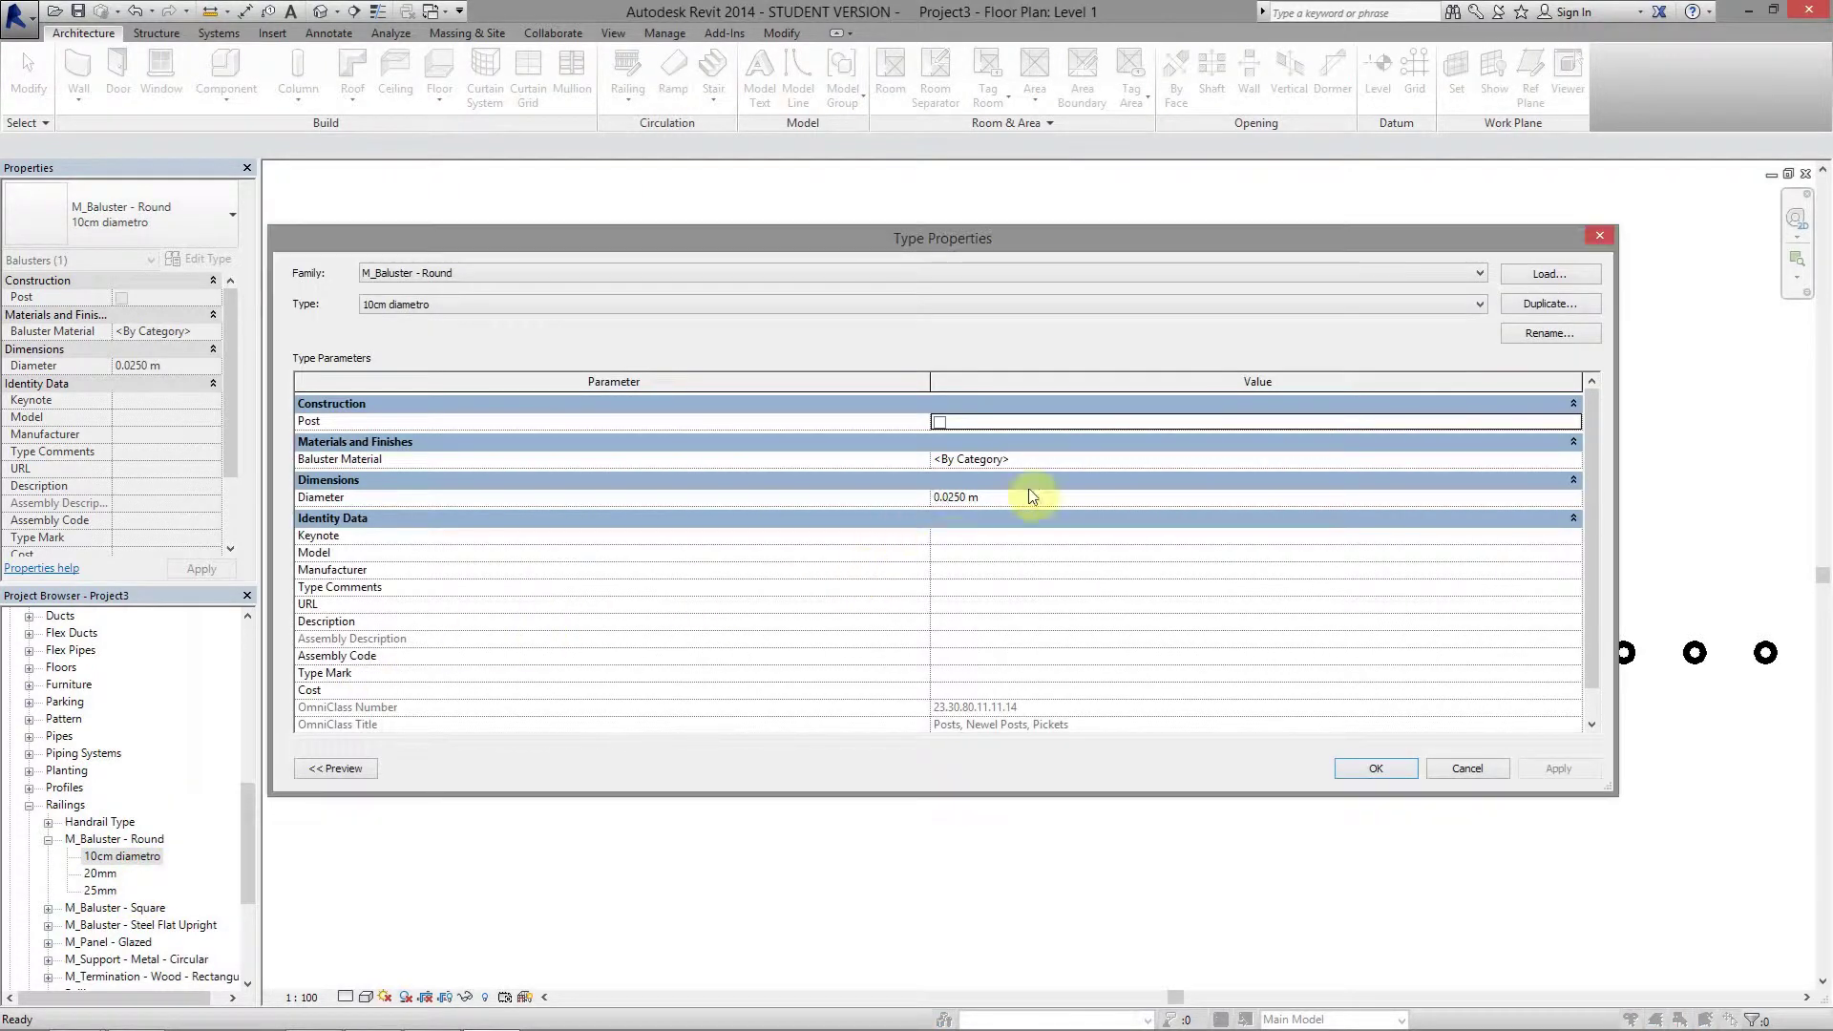
pyautogui.click(1574, 459)
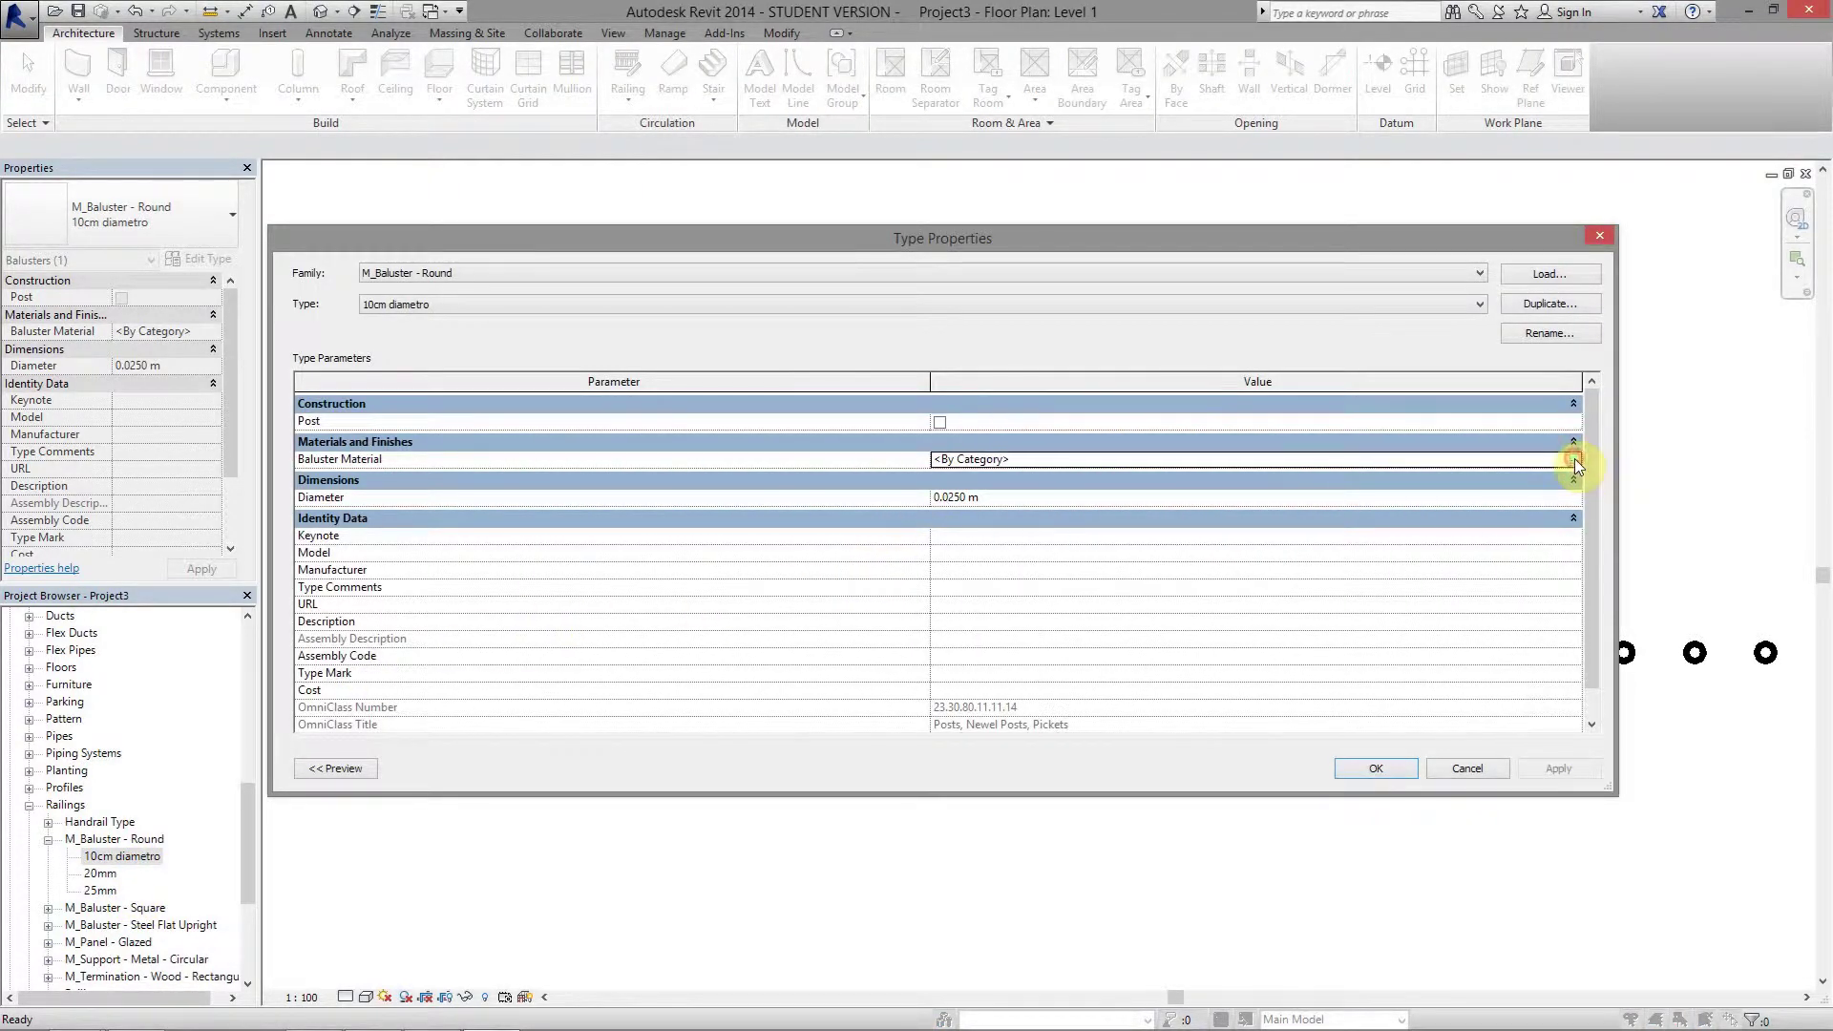
pyautogui.click(1575, 460)
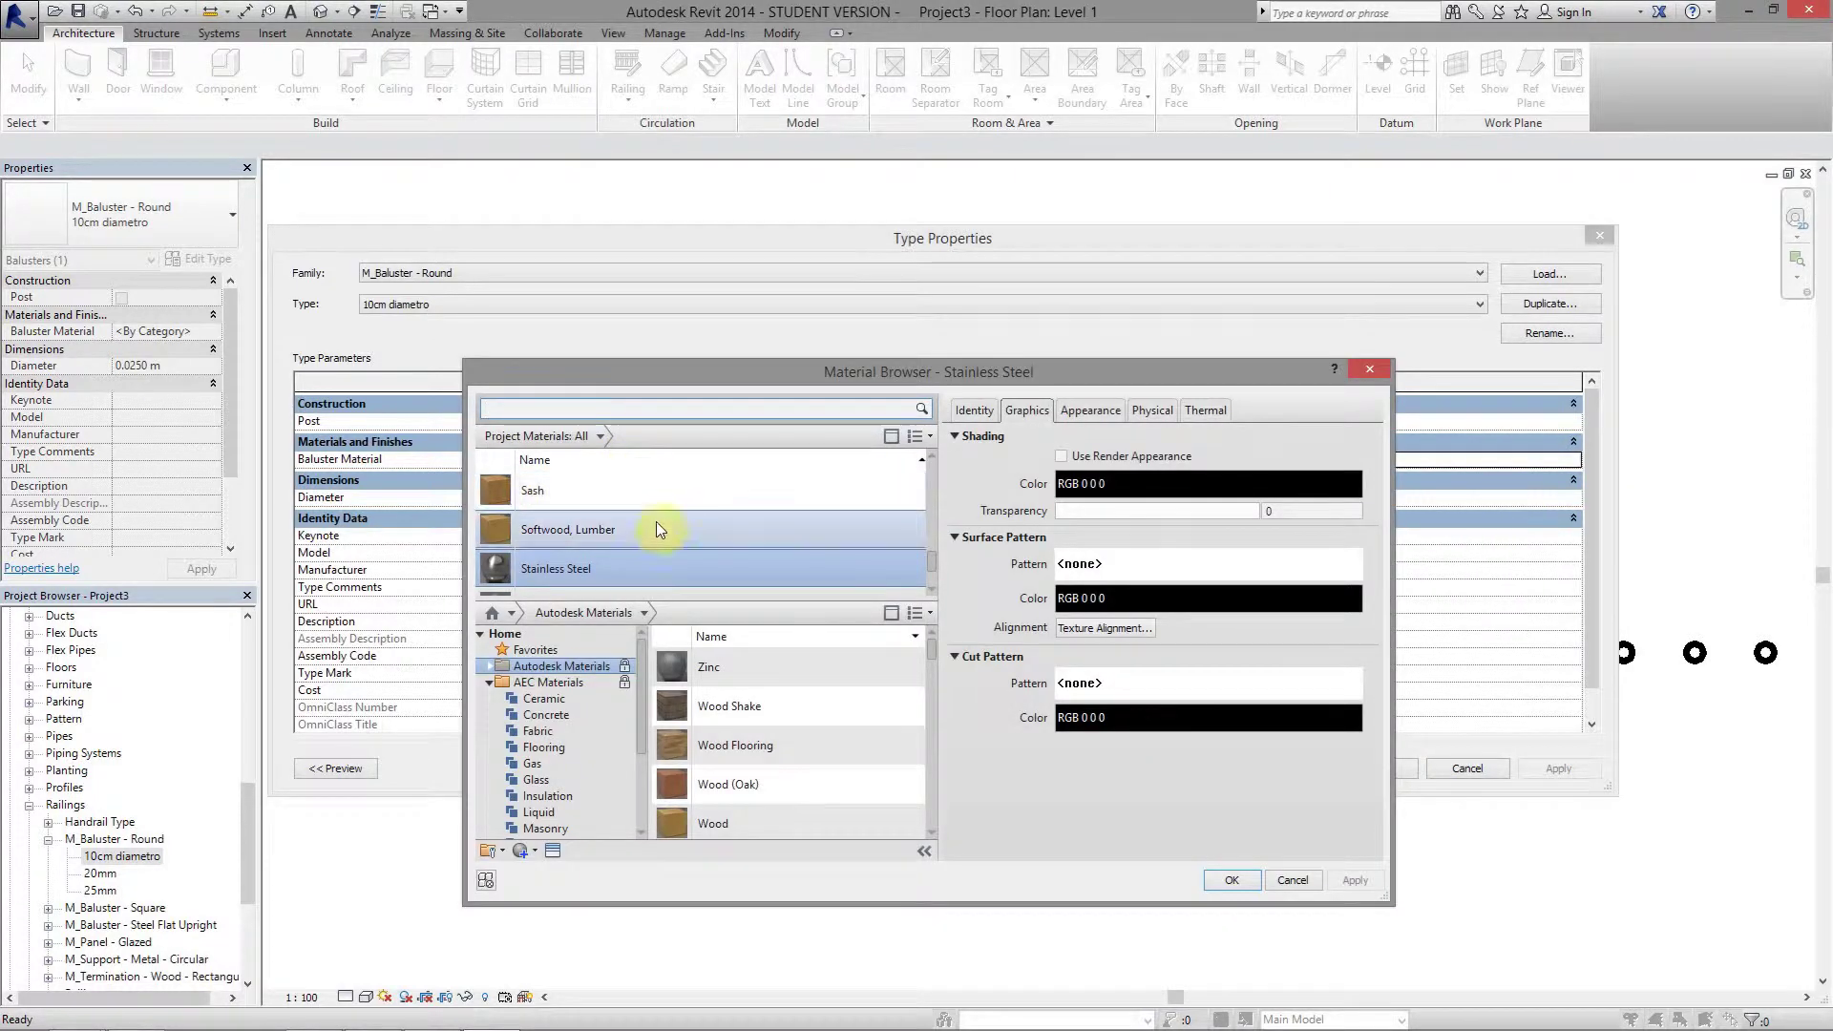
pyautogui.scroll(-1, 667, 575)
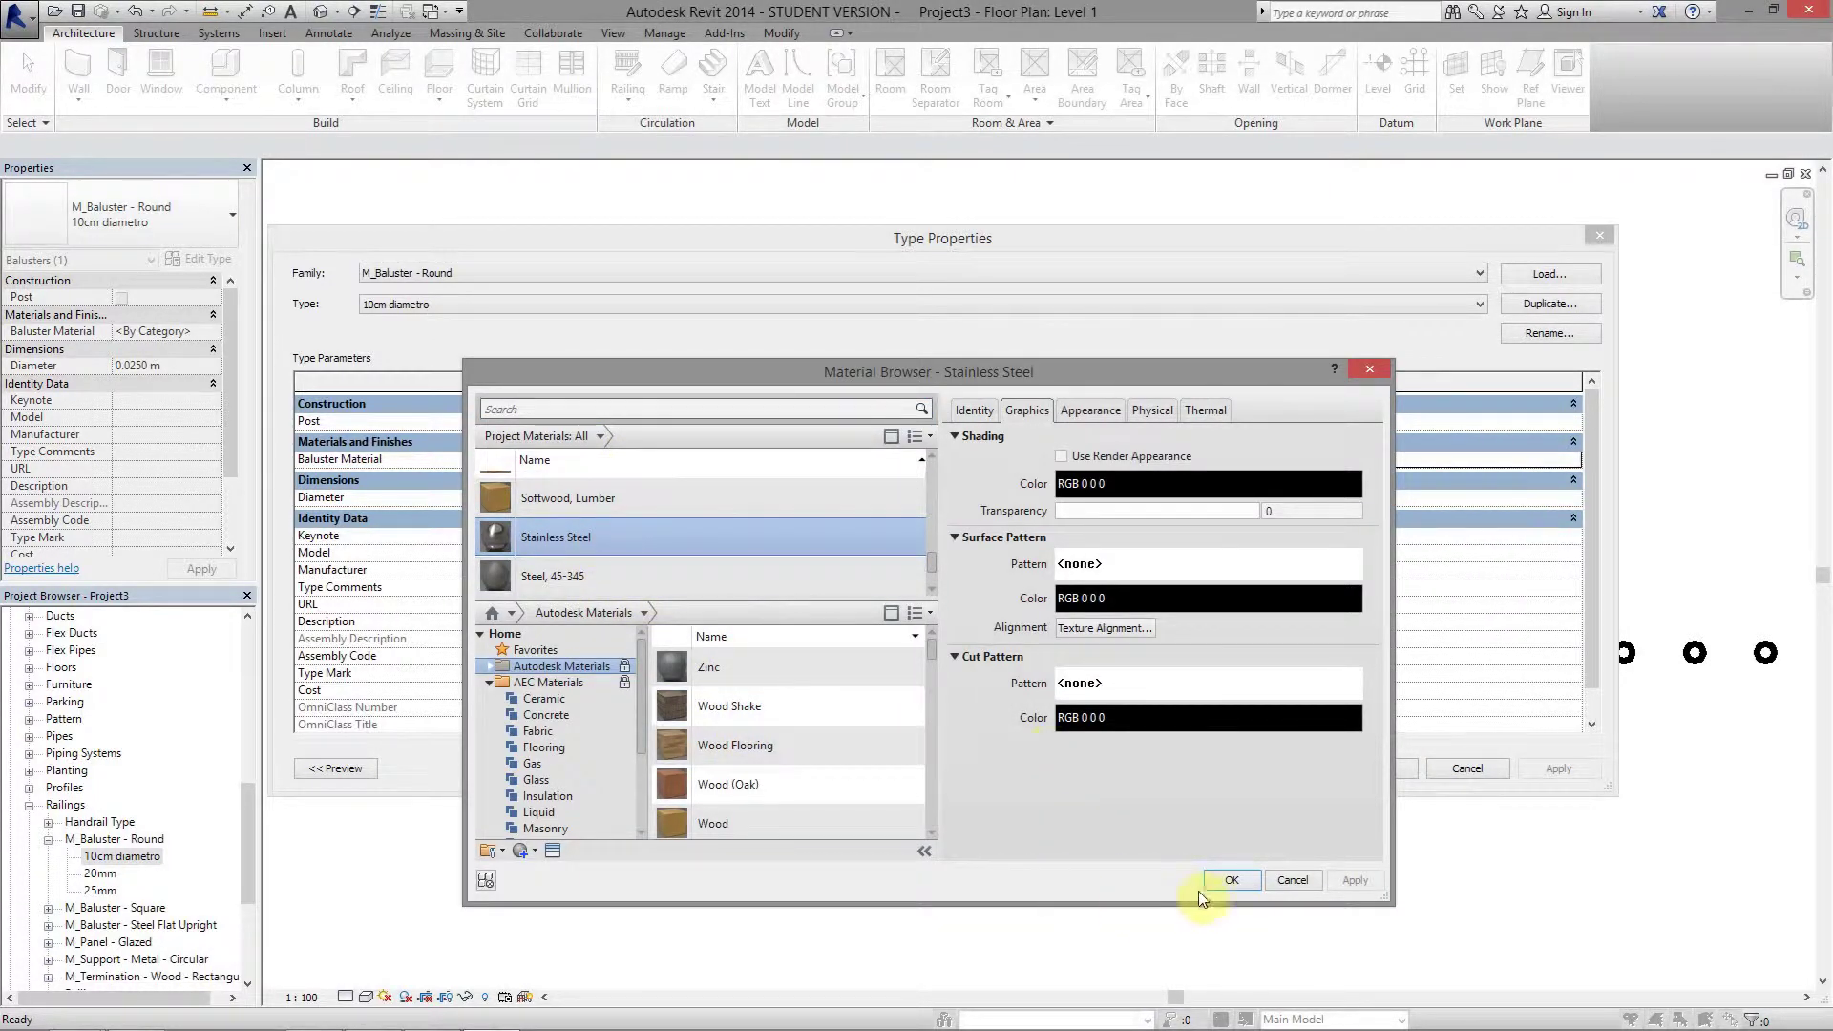
pyautogui.click(1228, 881)
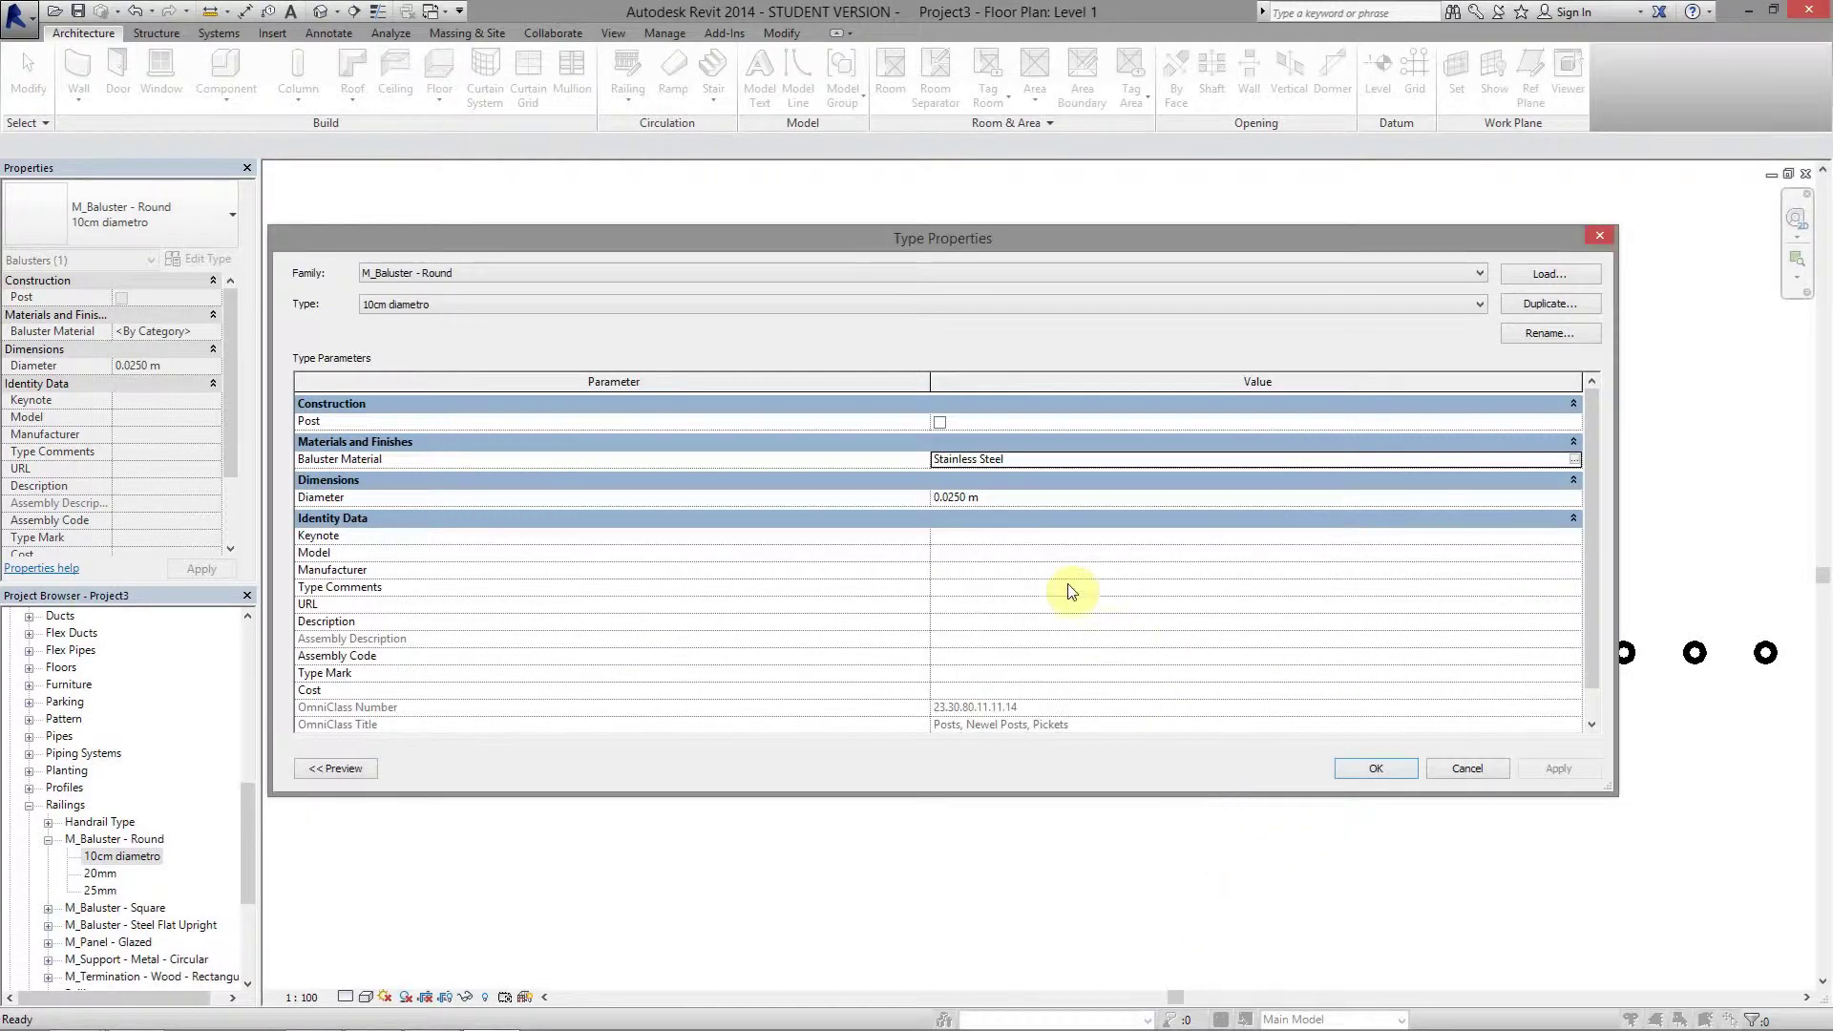
pyautogui.click(1017, 501)
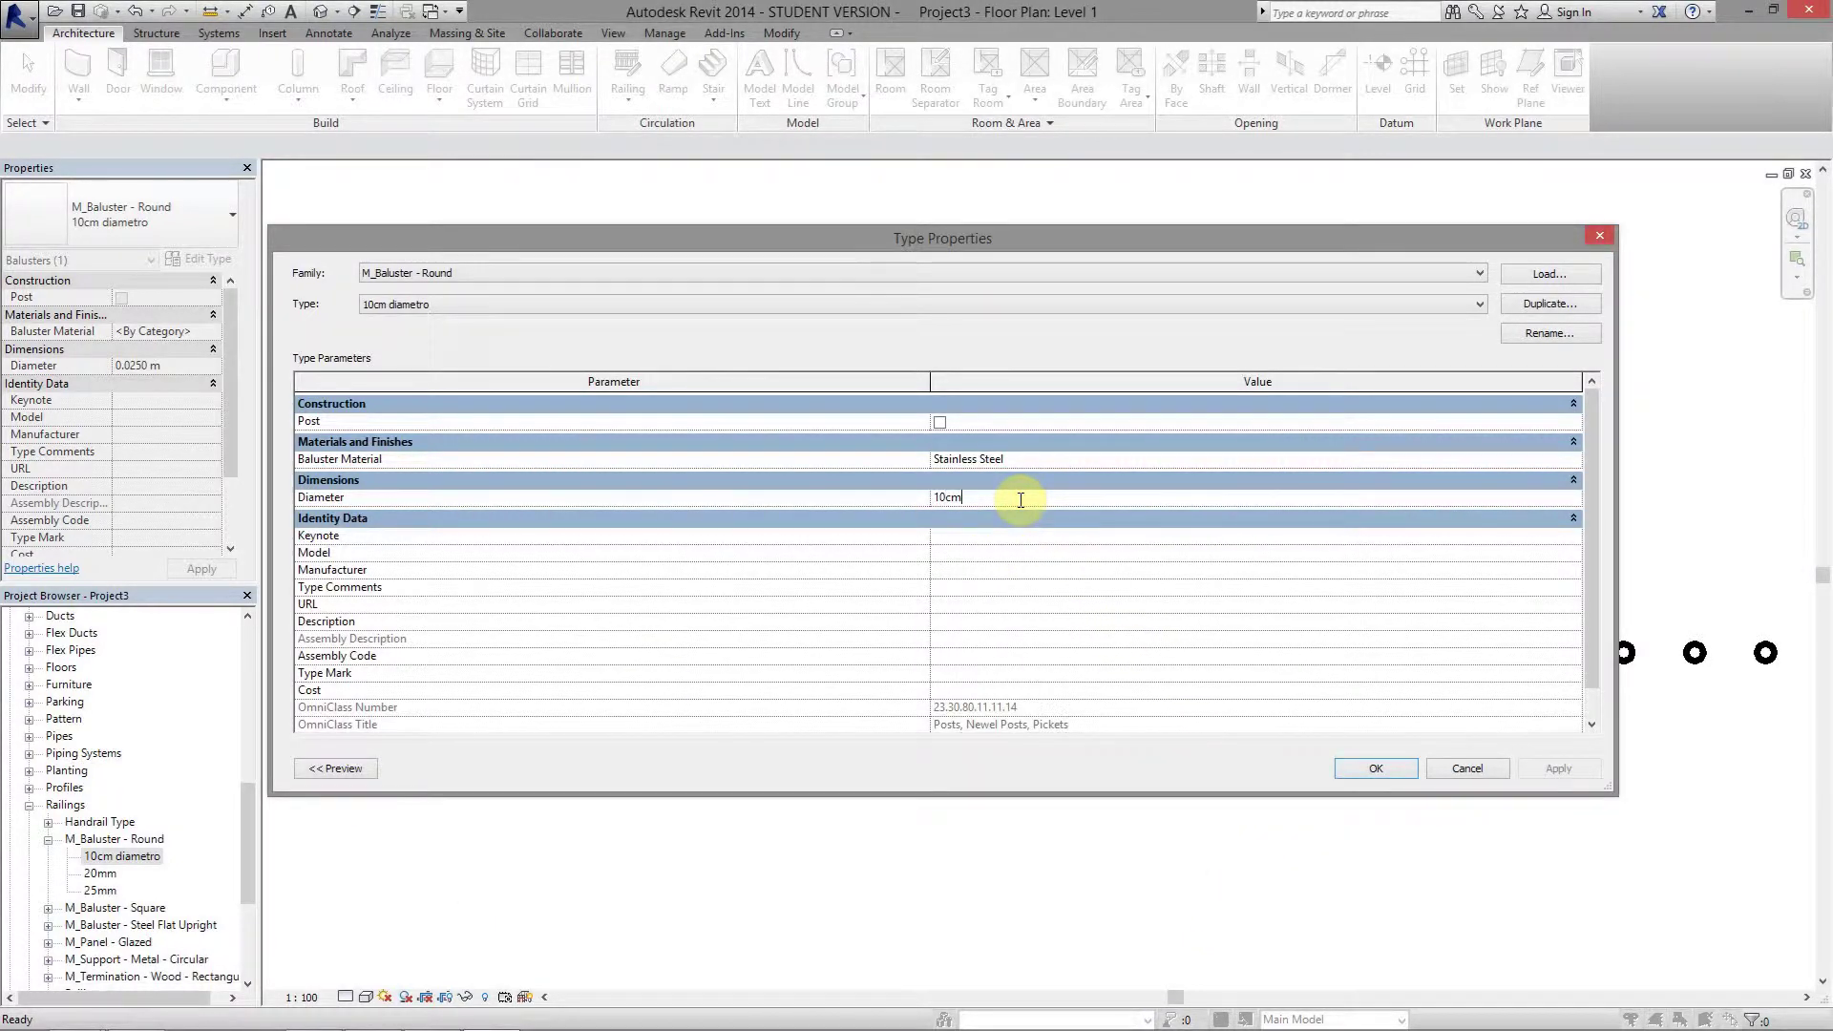
pyautogui.press('Return')
# Set the regular baluster family to M_Baluster - Round : 10cm diametro
pyautogui.click(1373, 761)
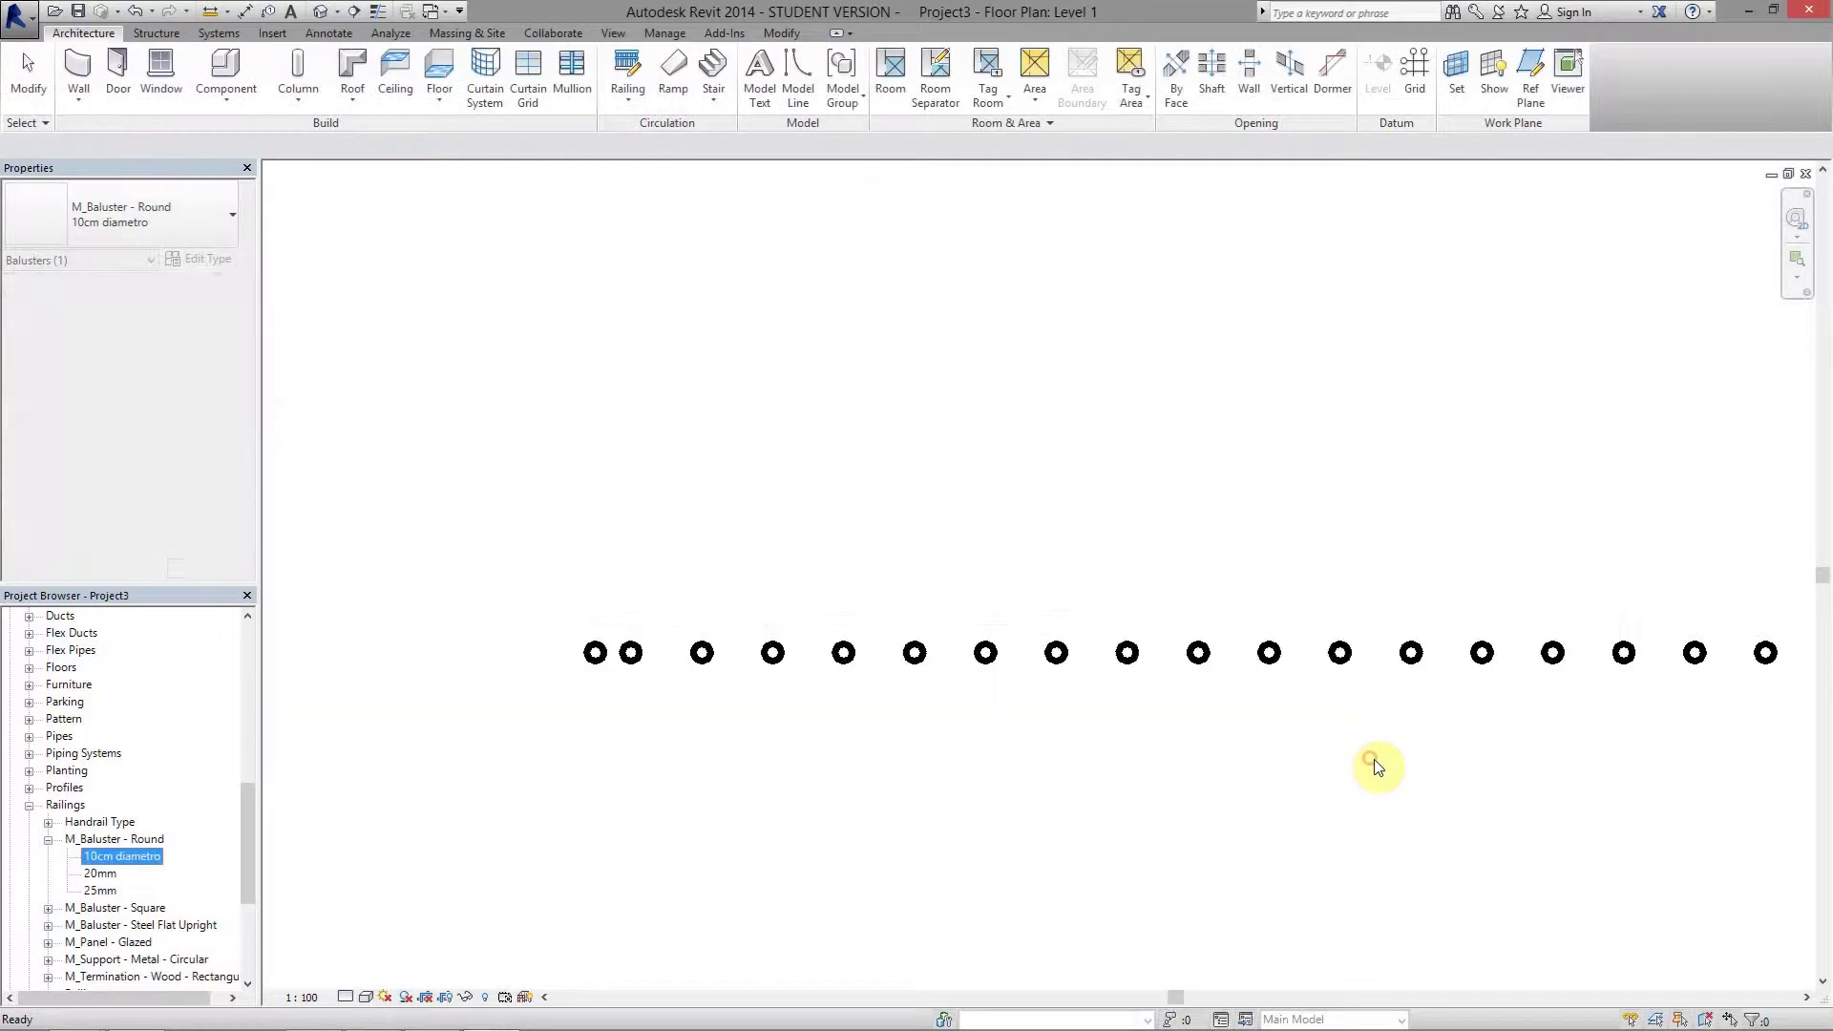
pyautogui.click(704, 654)
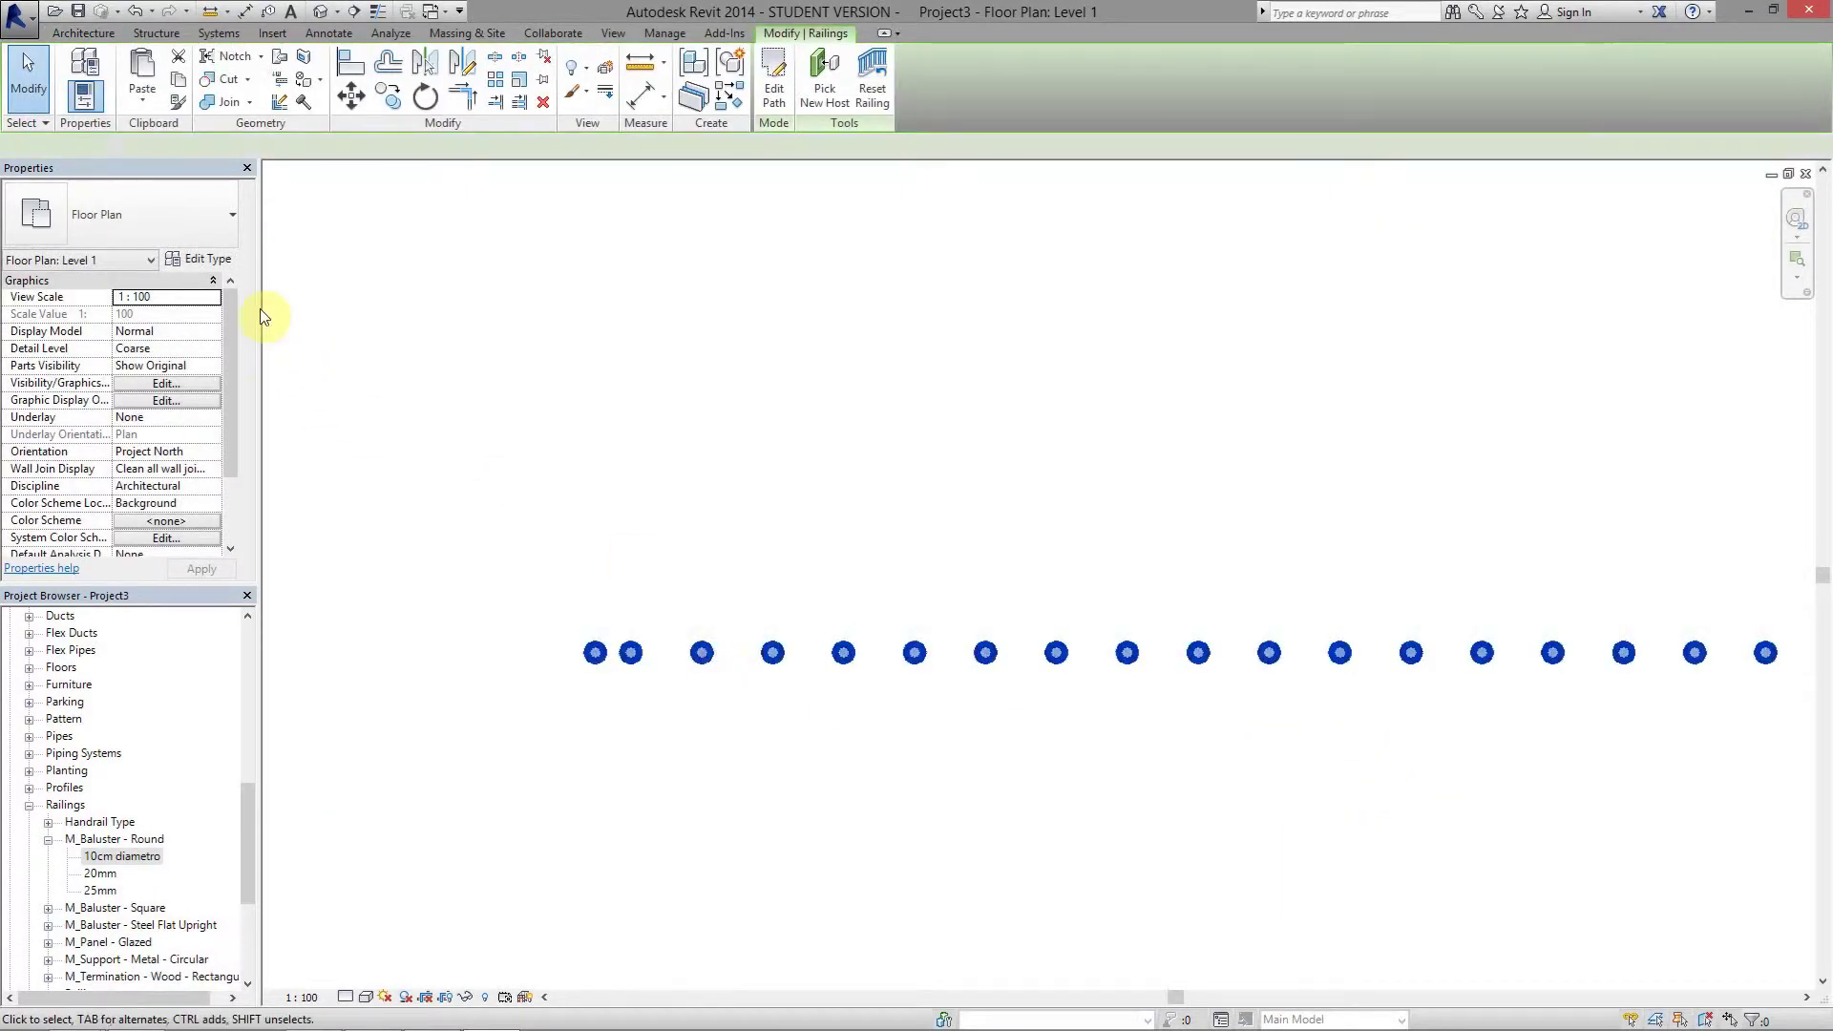
pyautogui.click(199, 259)
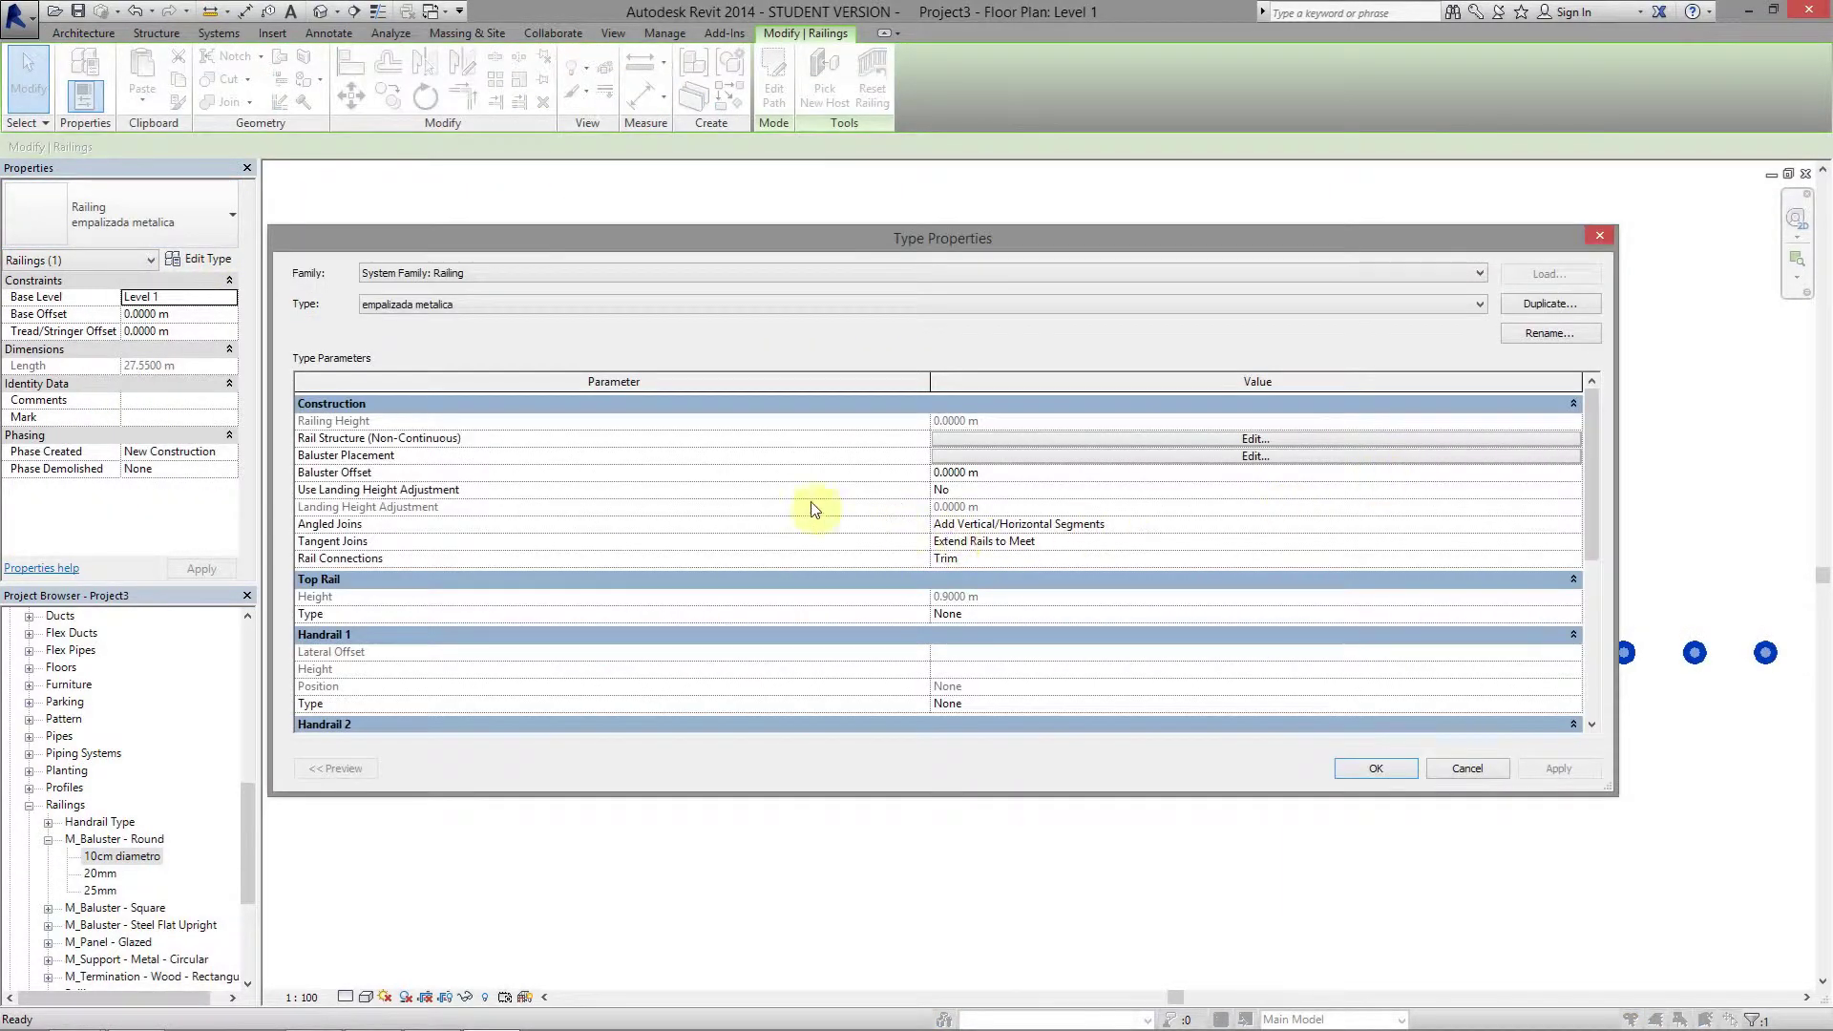
pyautogui.click(1008, 457)
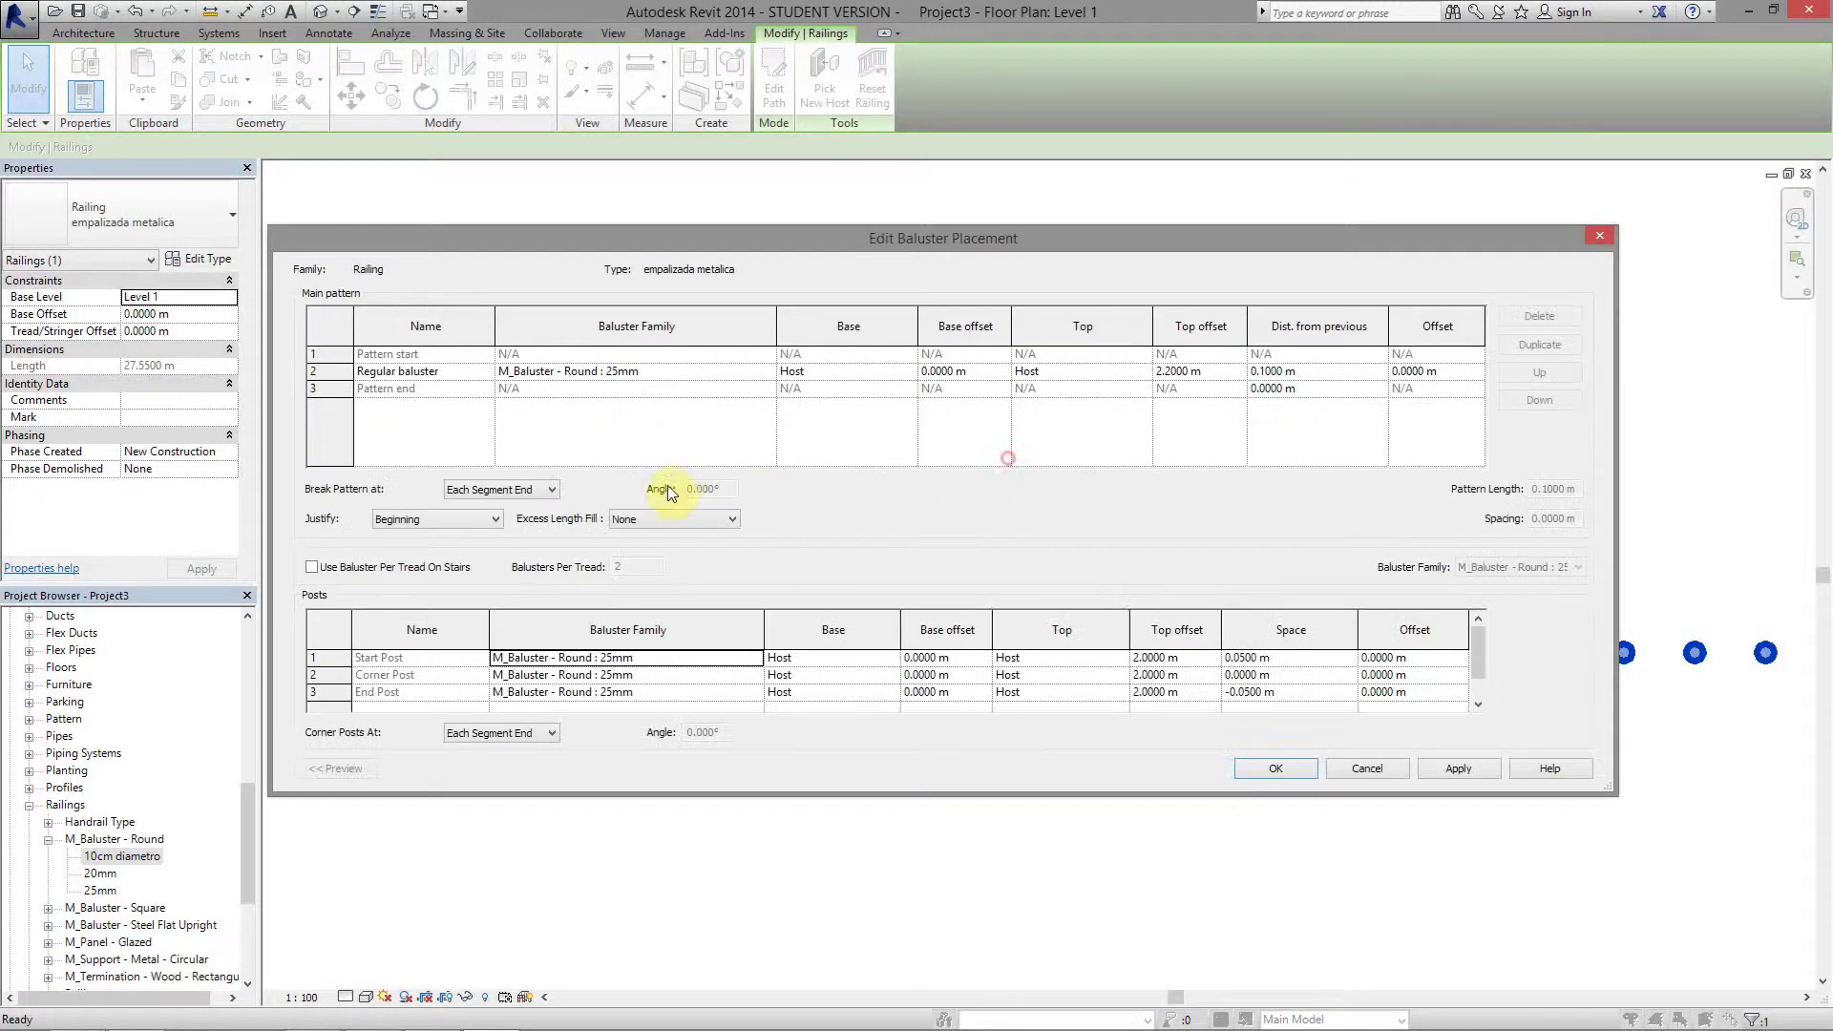
pyautogui.click(768, 371)
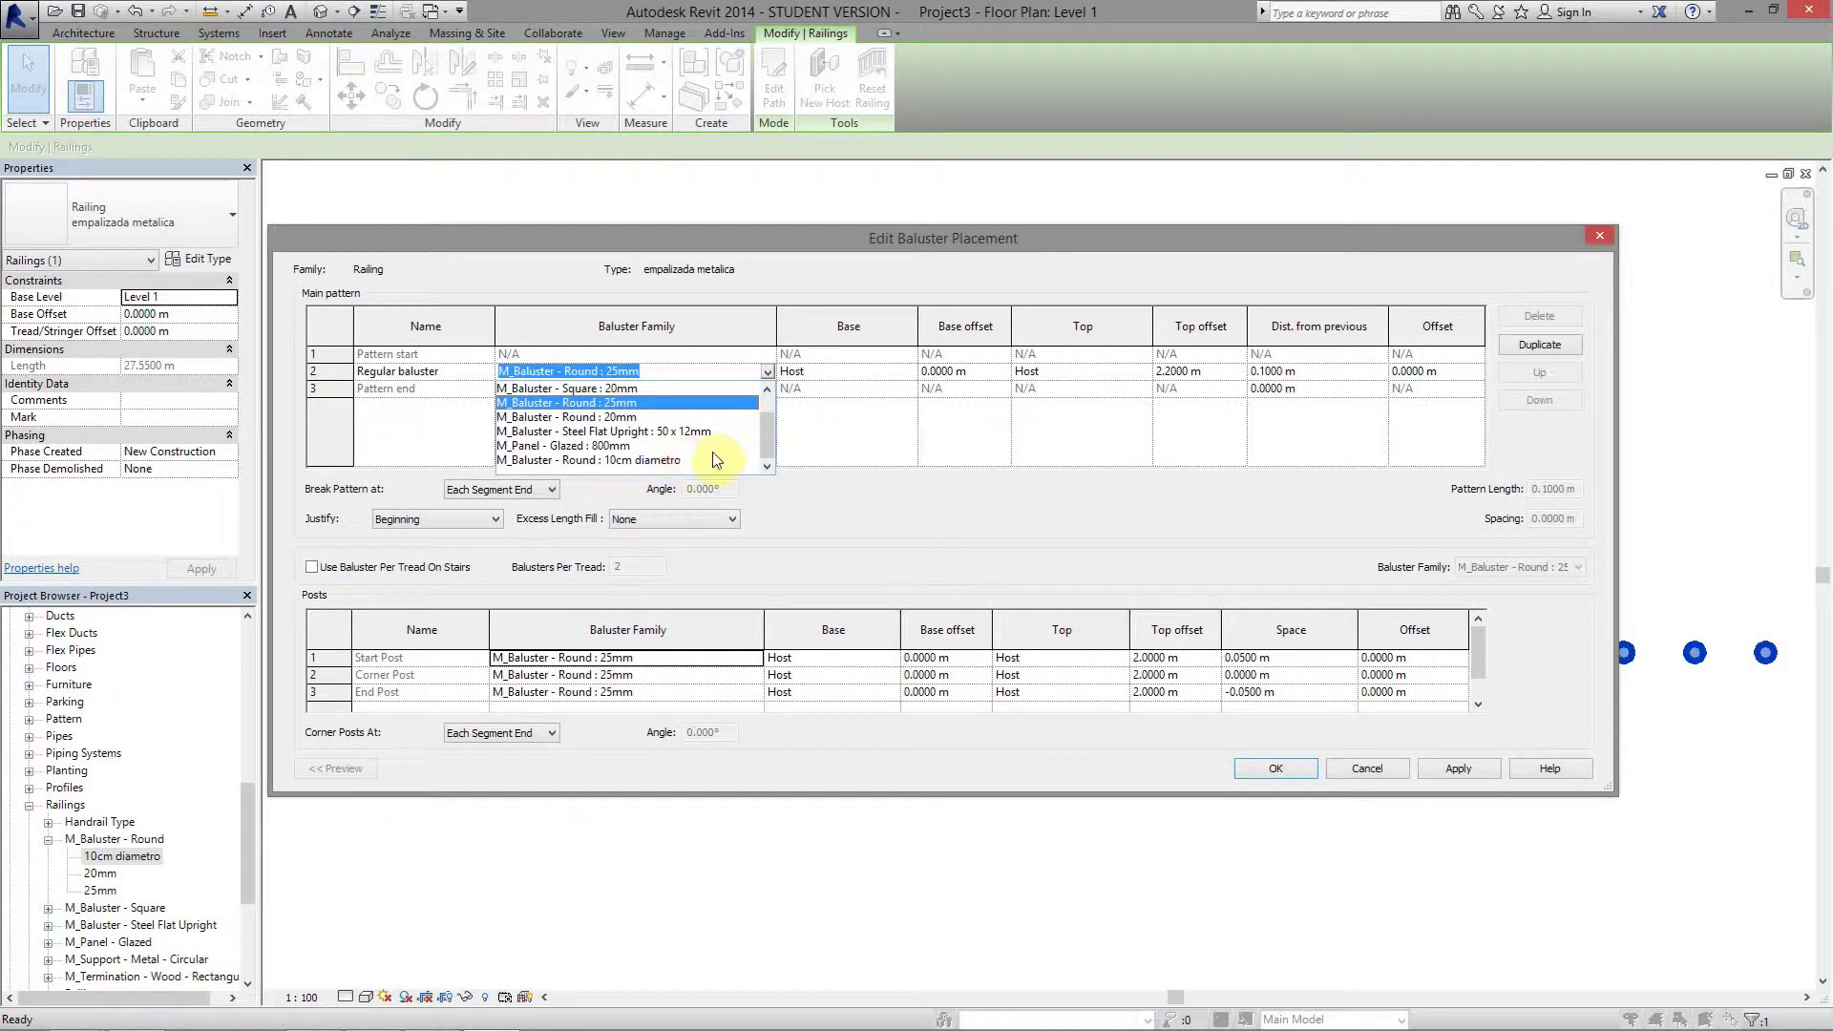
pyautogui.click(684, 462)
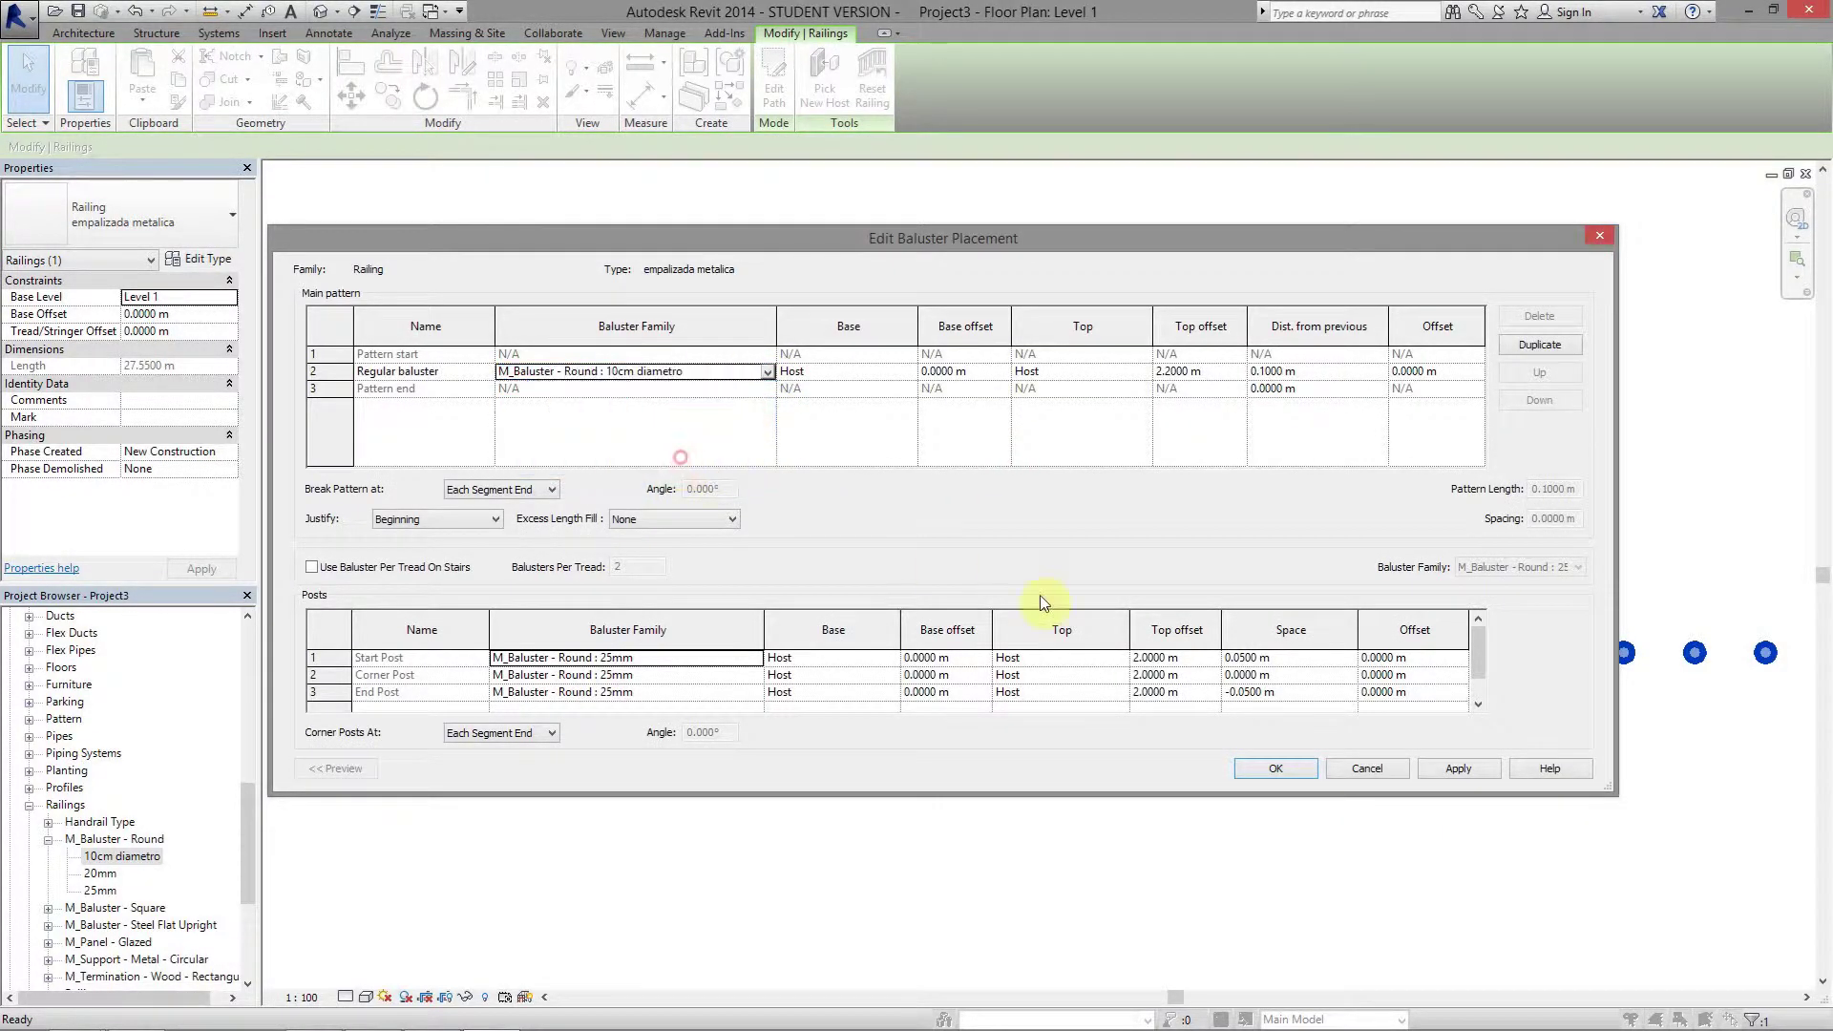
# Assign 10cm diametro to the start, corner and end posts and apply
pyautogui.click(740, 659)
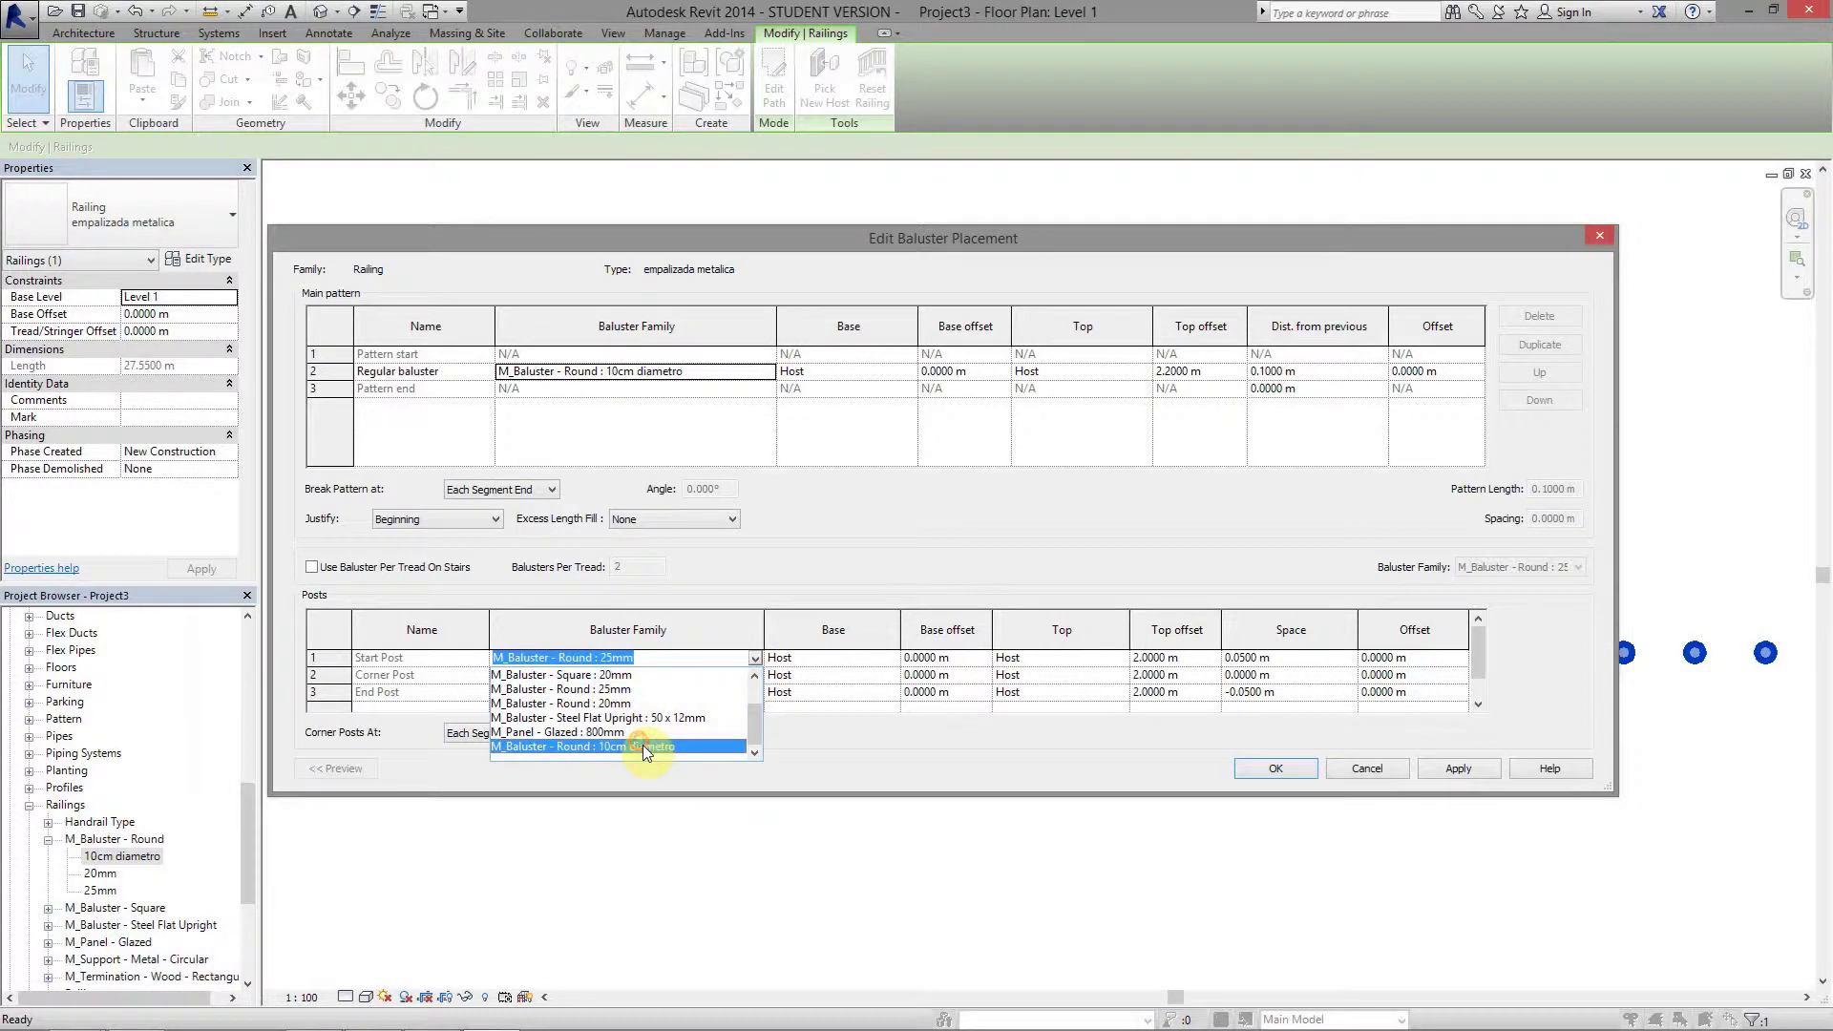
pyautogui.click(643, 745)
pyautogui.click(743, 675)
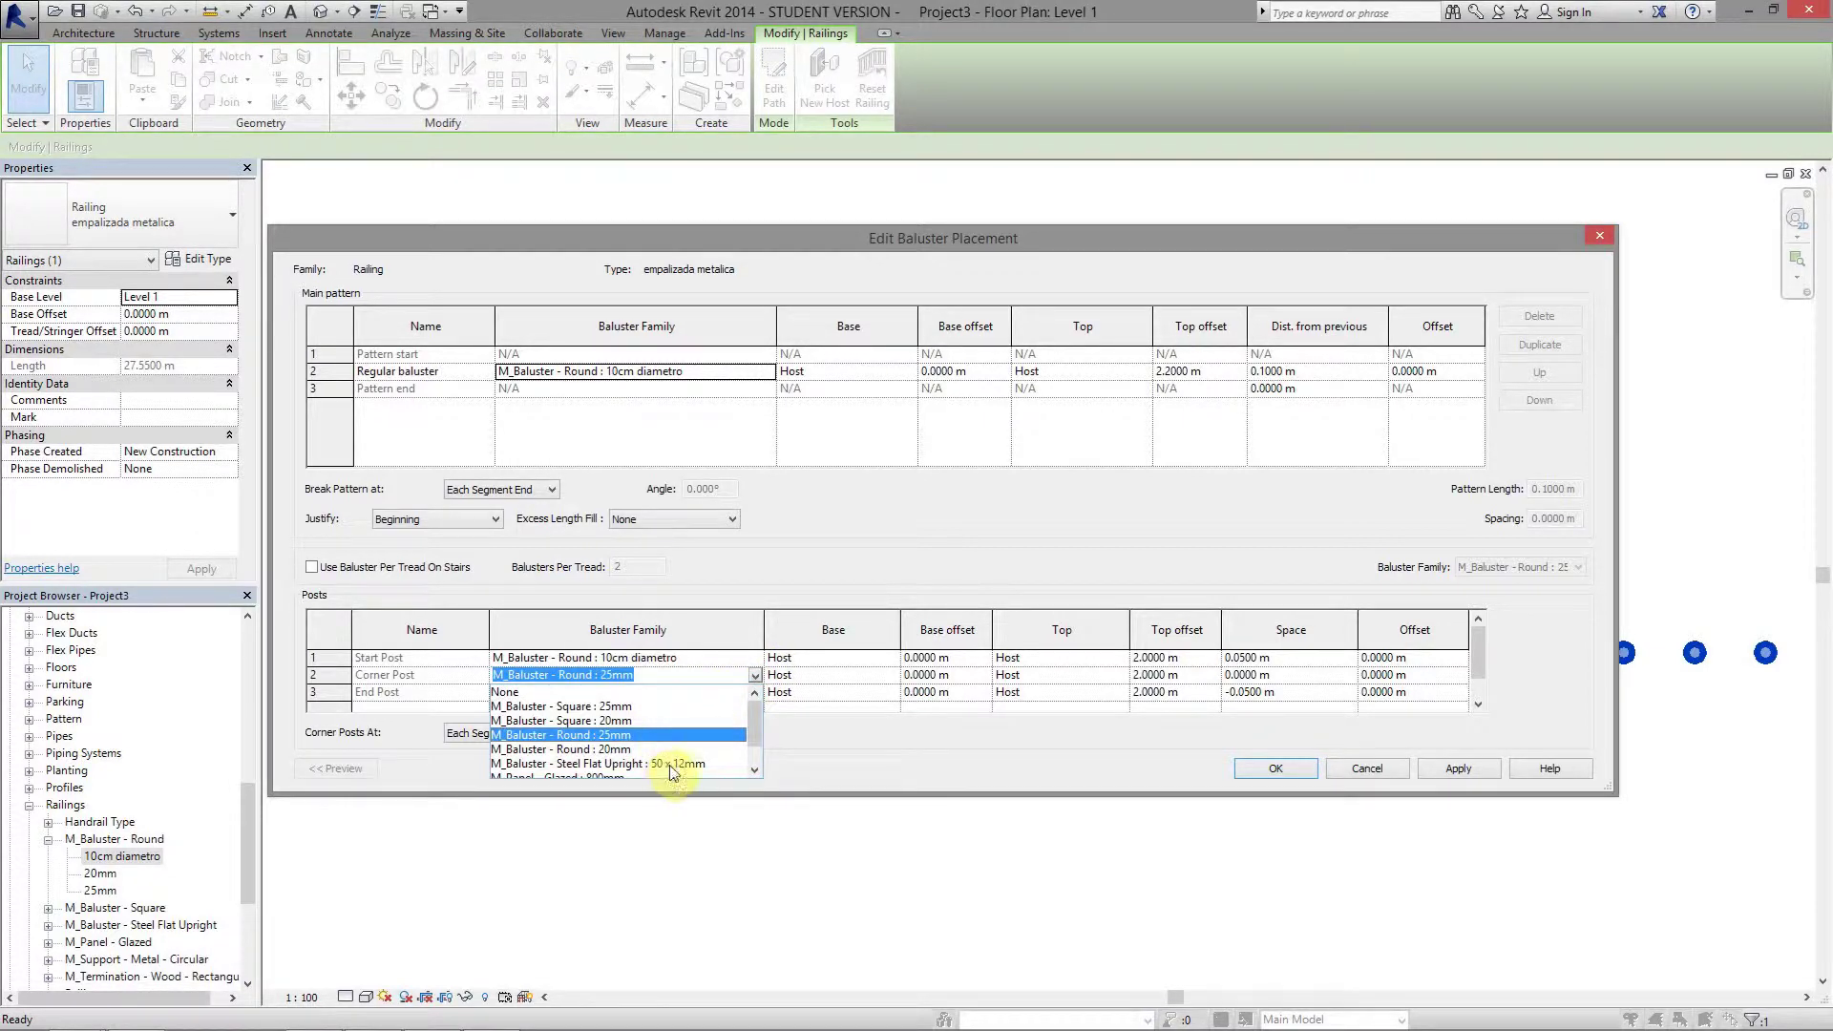
pyautogui.scroll(-2, 706, 754)
pyautogui.click(643, 761)
pyautogui.click(755, 692)
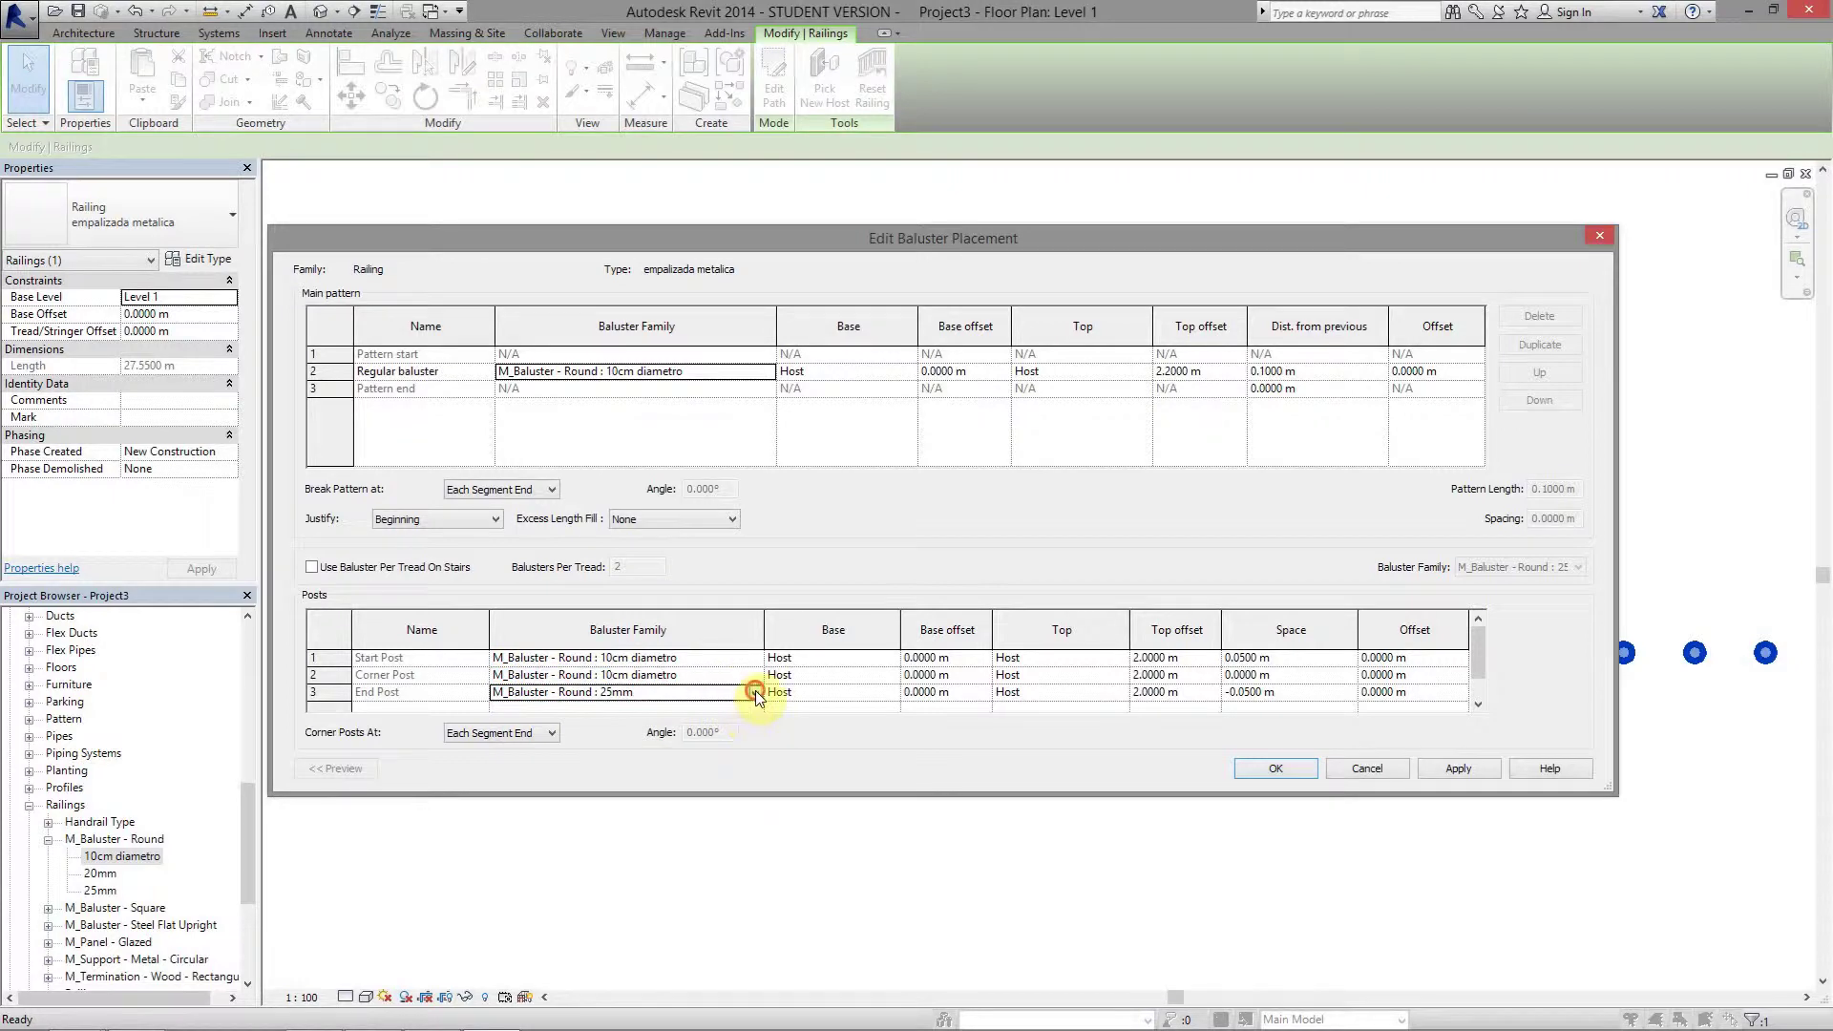
pyautogui.click(674, 788)
pyautogui.click(1458, 769)
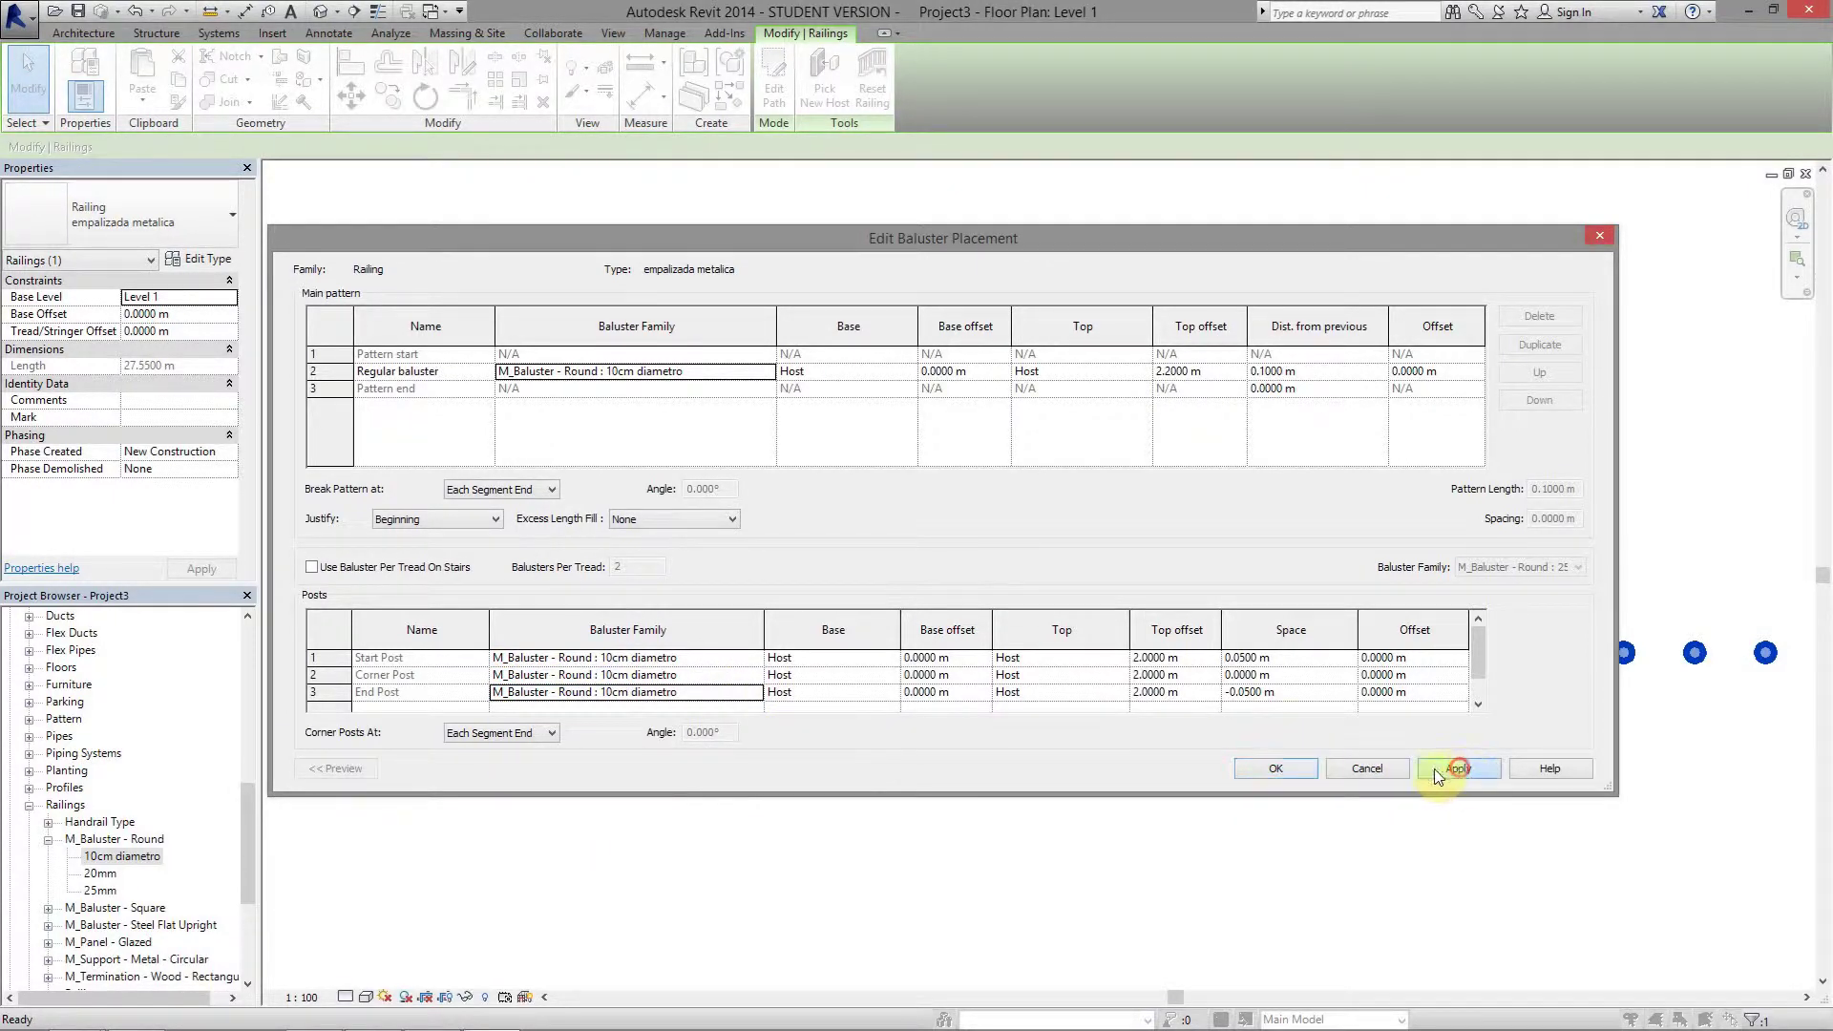
pyautogui.click(1304, 771)
# Widen post spacing to 0.1 m at the start post and -0.1 m at the end post
pyautogui.click(1349, 767)
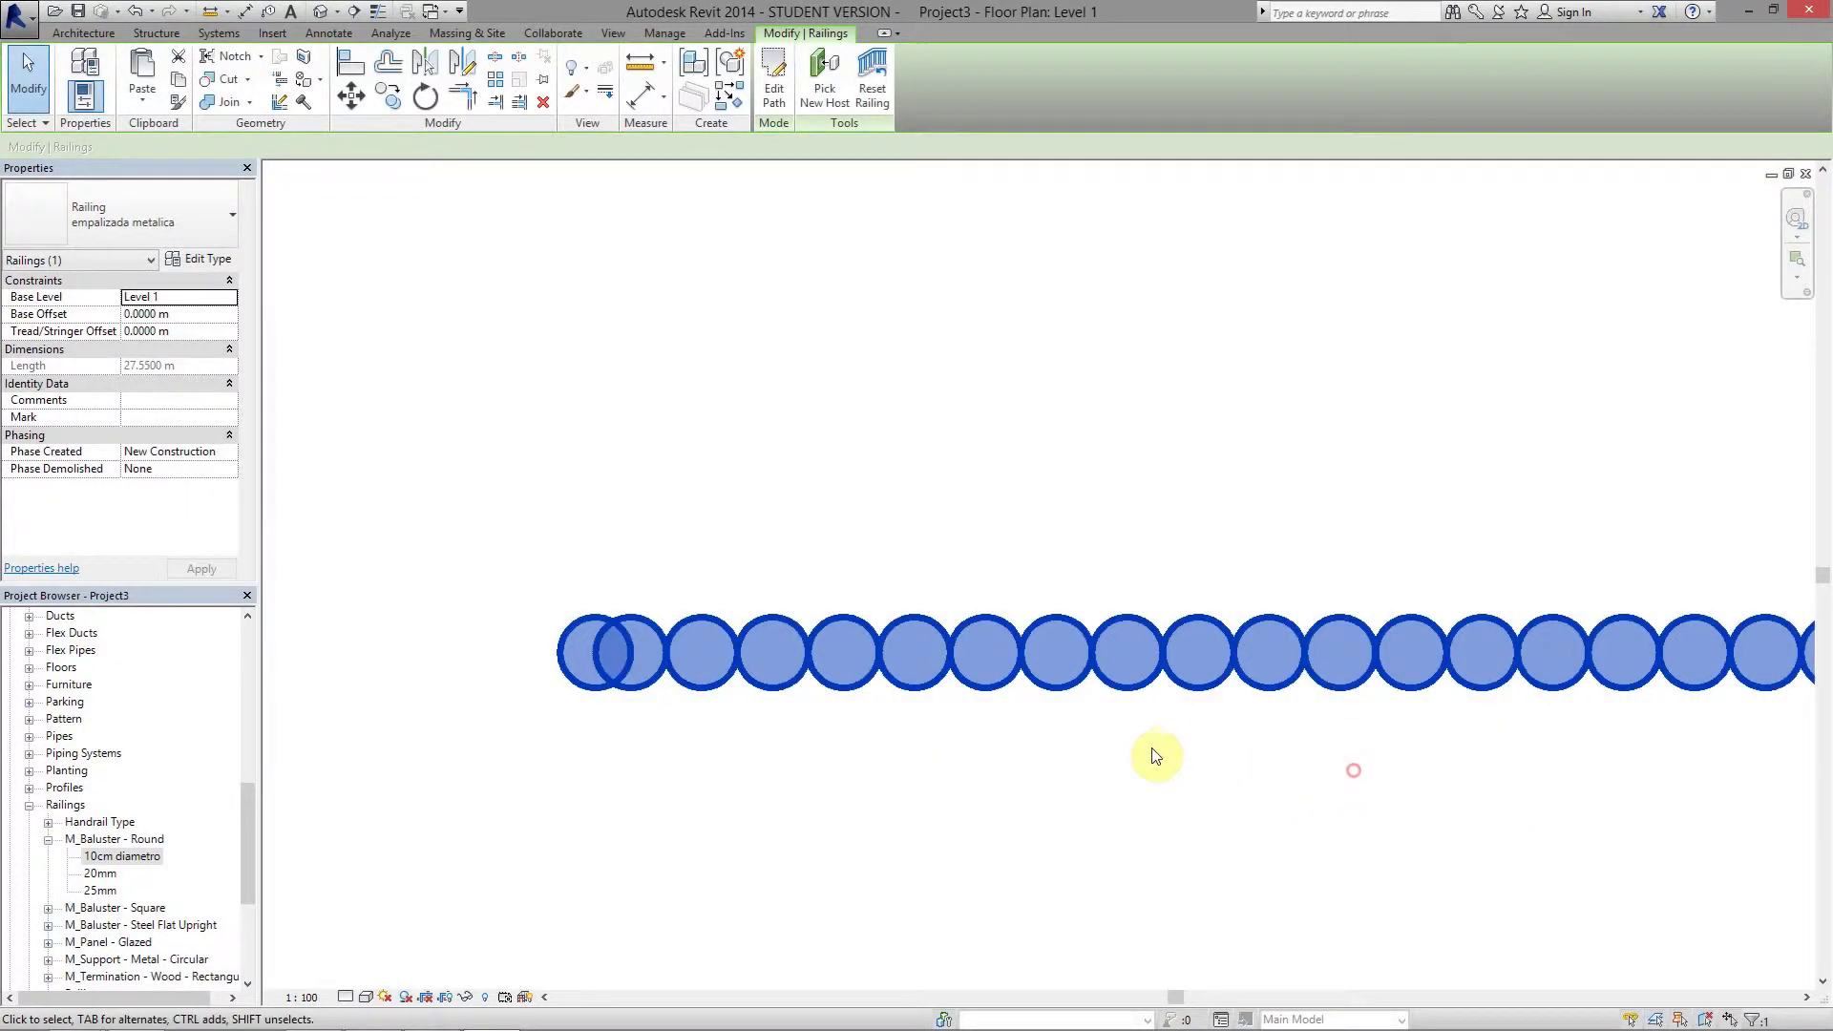
pyautogui.click(196, 260)
pyautogui.click(1291, 461)
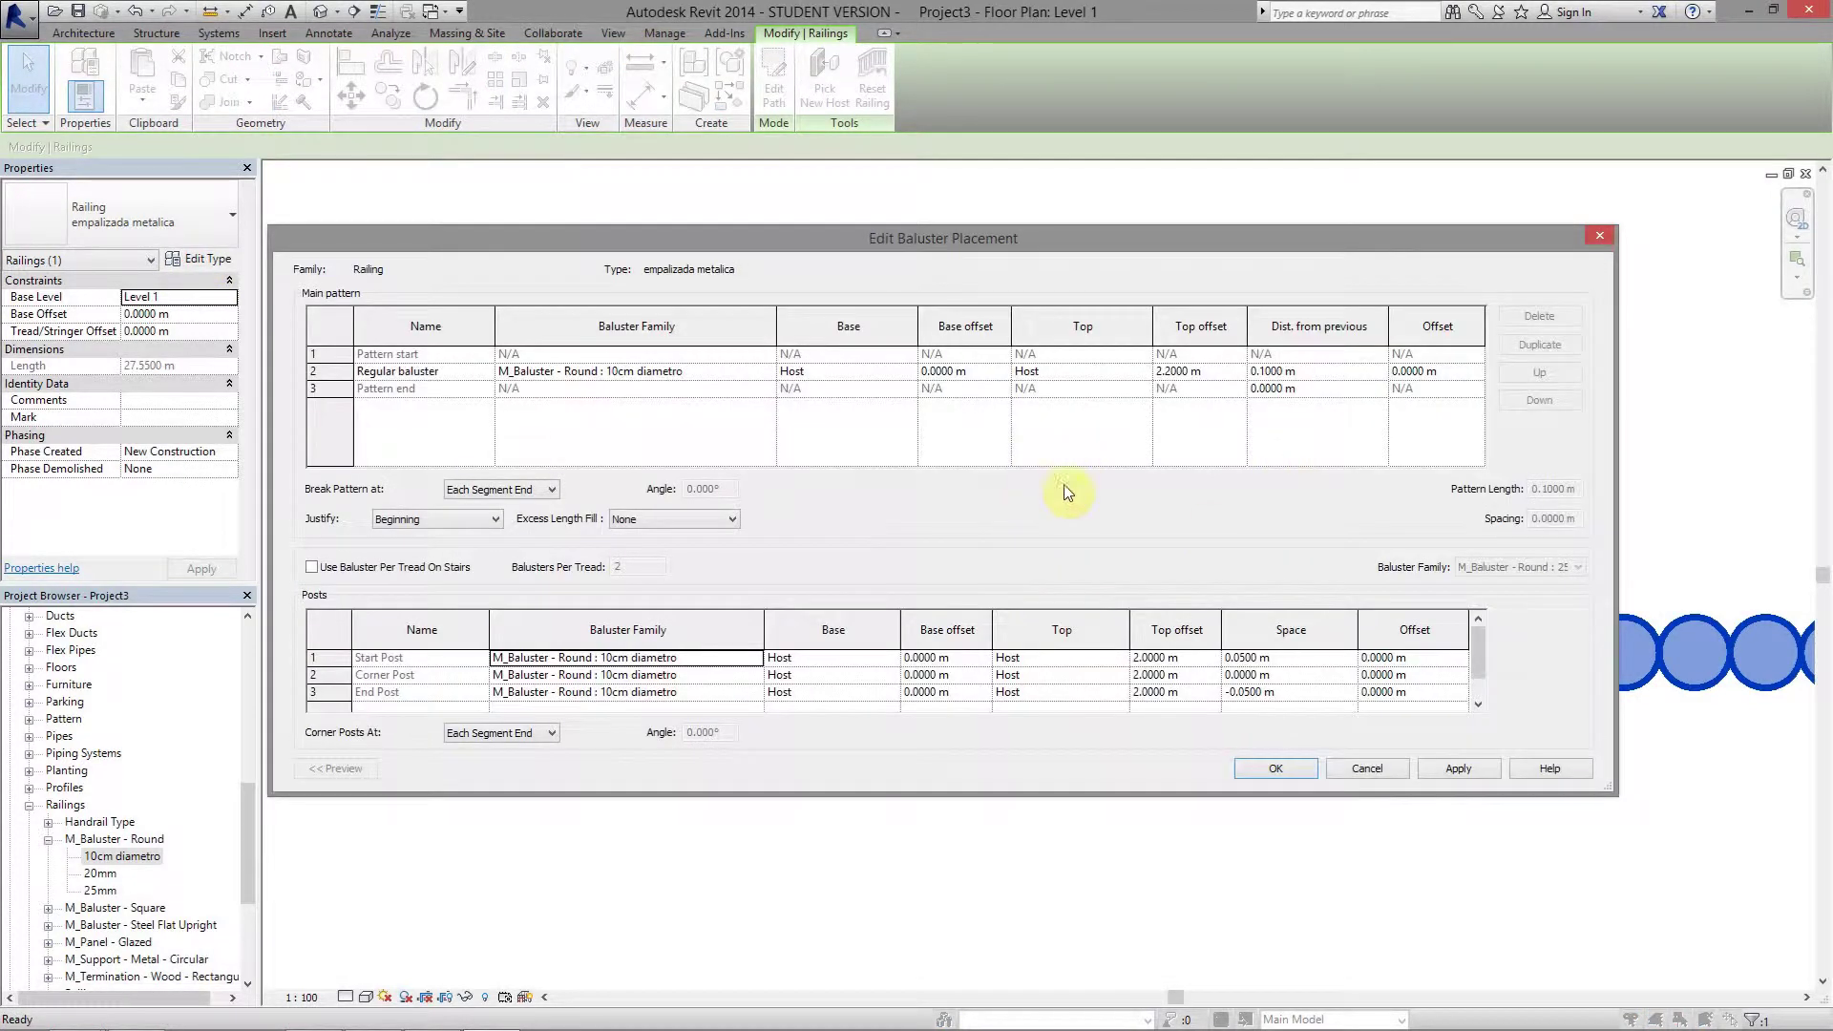
pyautogui.click(1295, 659)
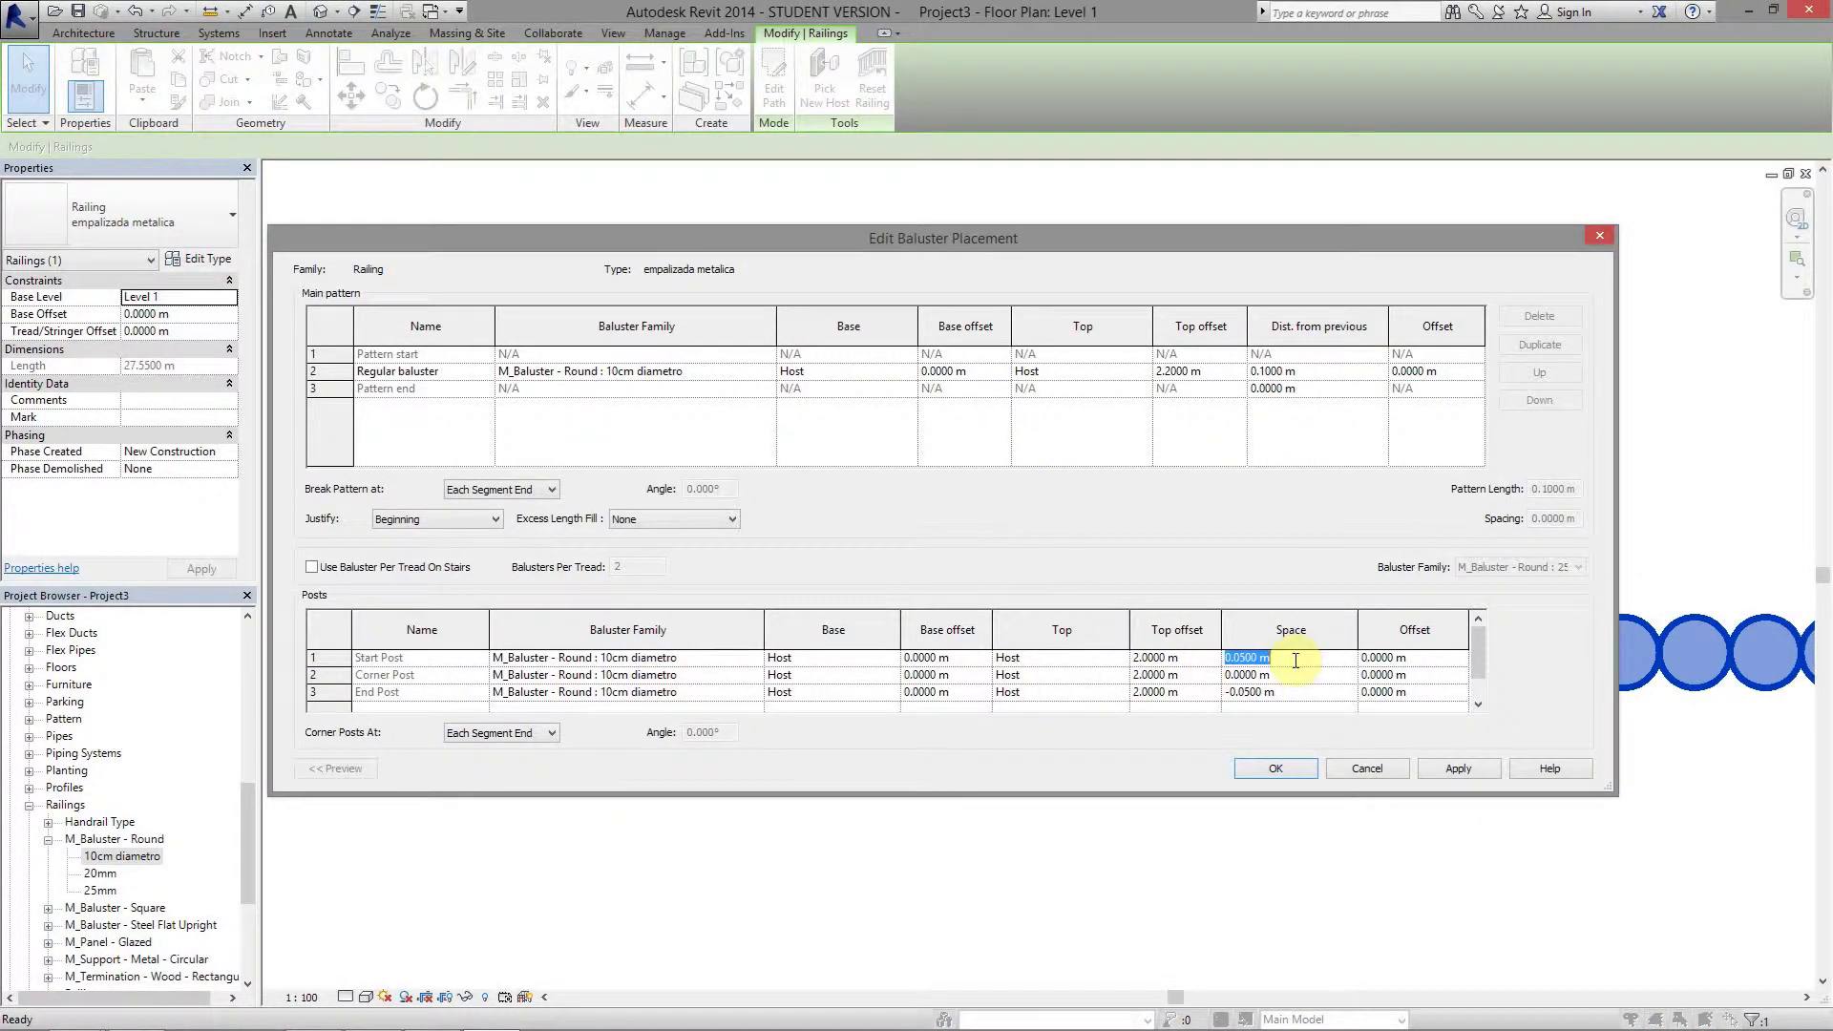
pyautogui.write('-.1')
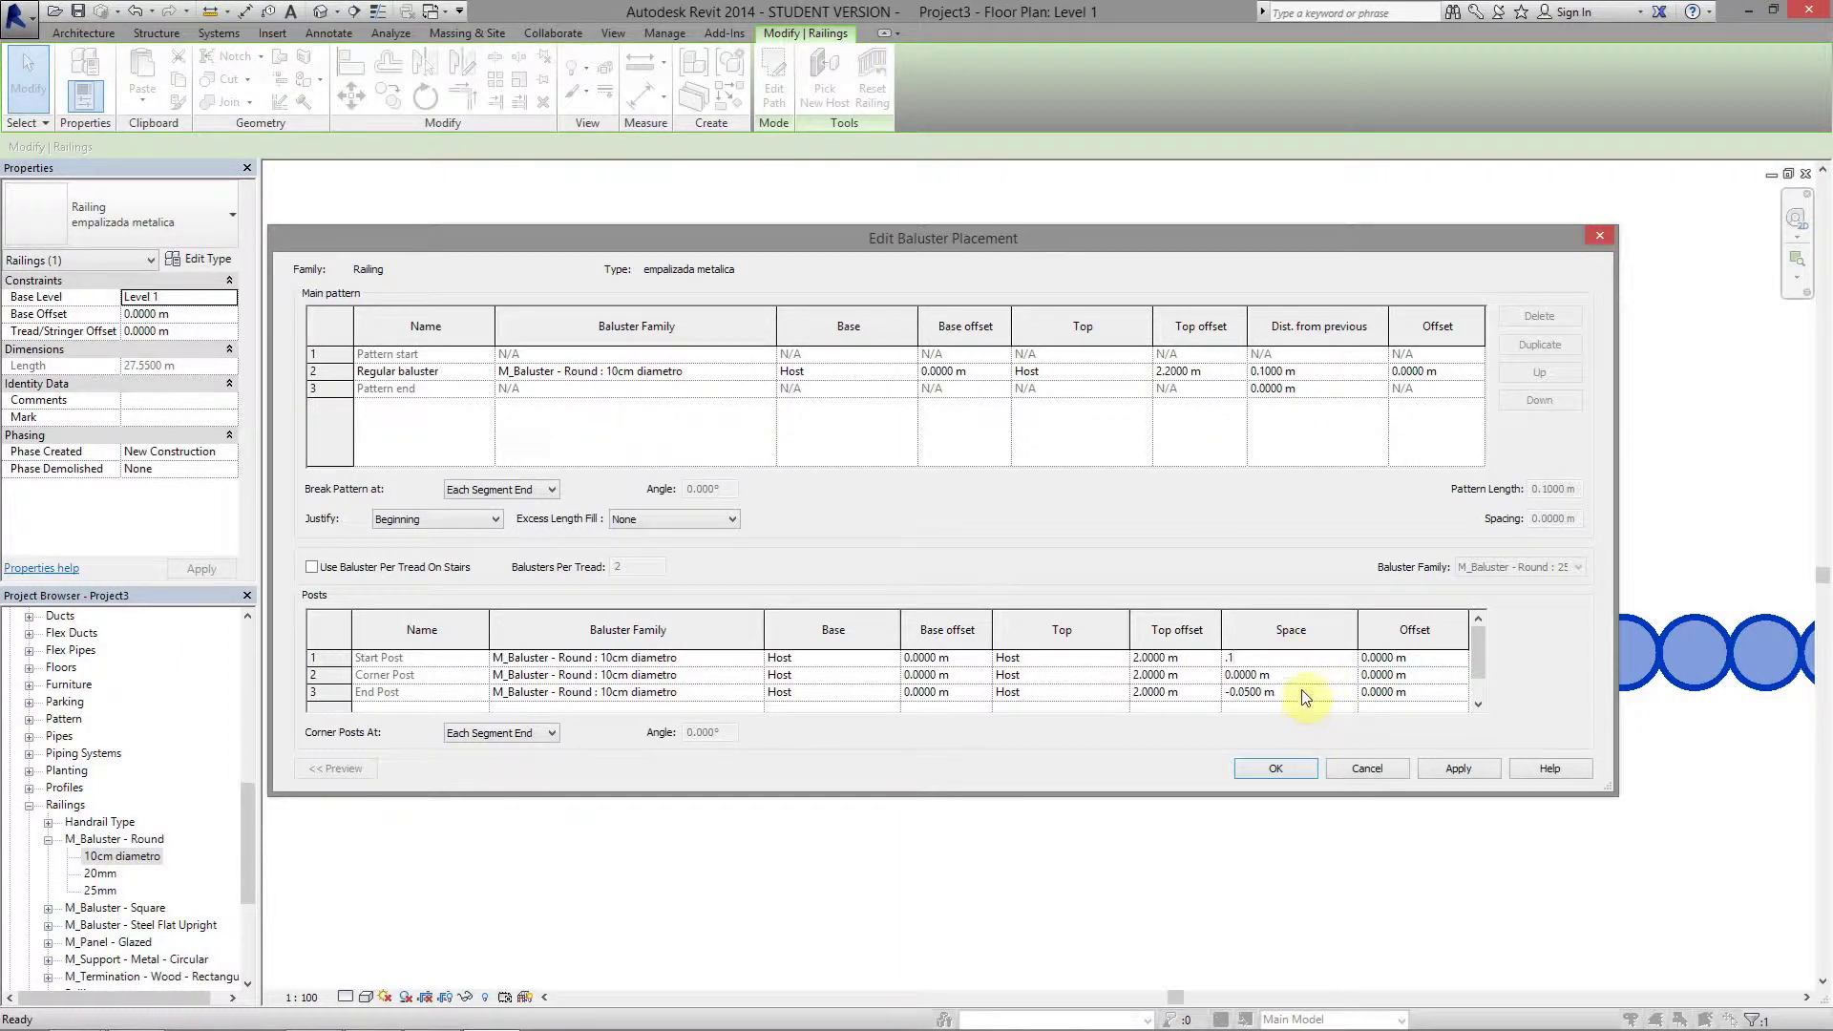
pyautogui.click(1303, 690)
pyautogui.press('BackSpace')
pyautogui.write('0.1')
pyautogui.press('Tab')
pyautogui.click(1269, 768)
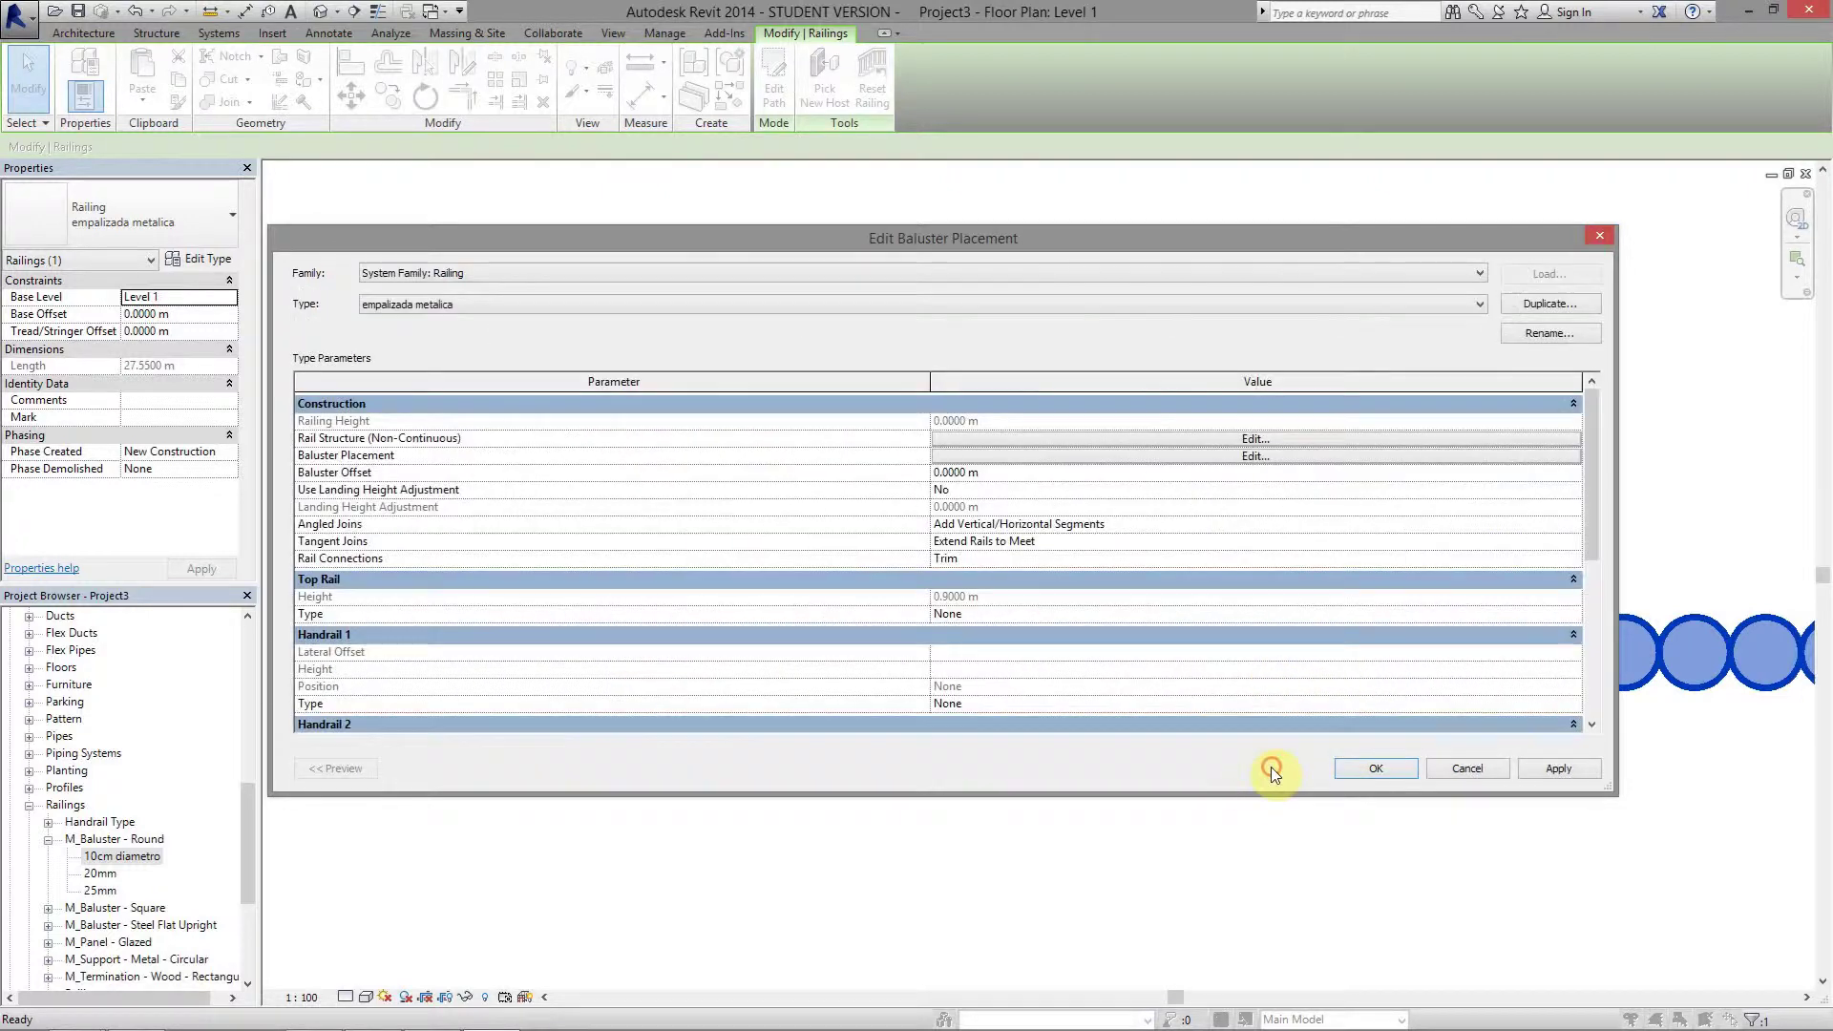
pyautogui.click(1391, 768)
pyautogui.click(810, 764)
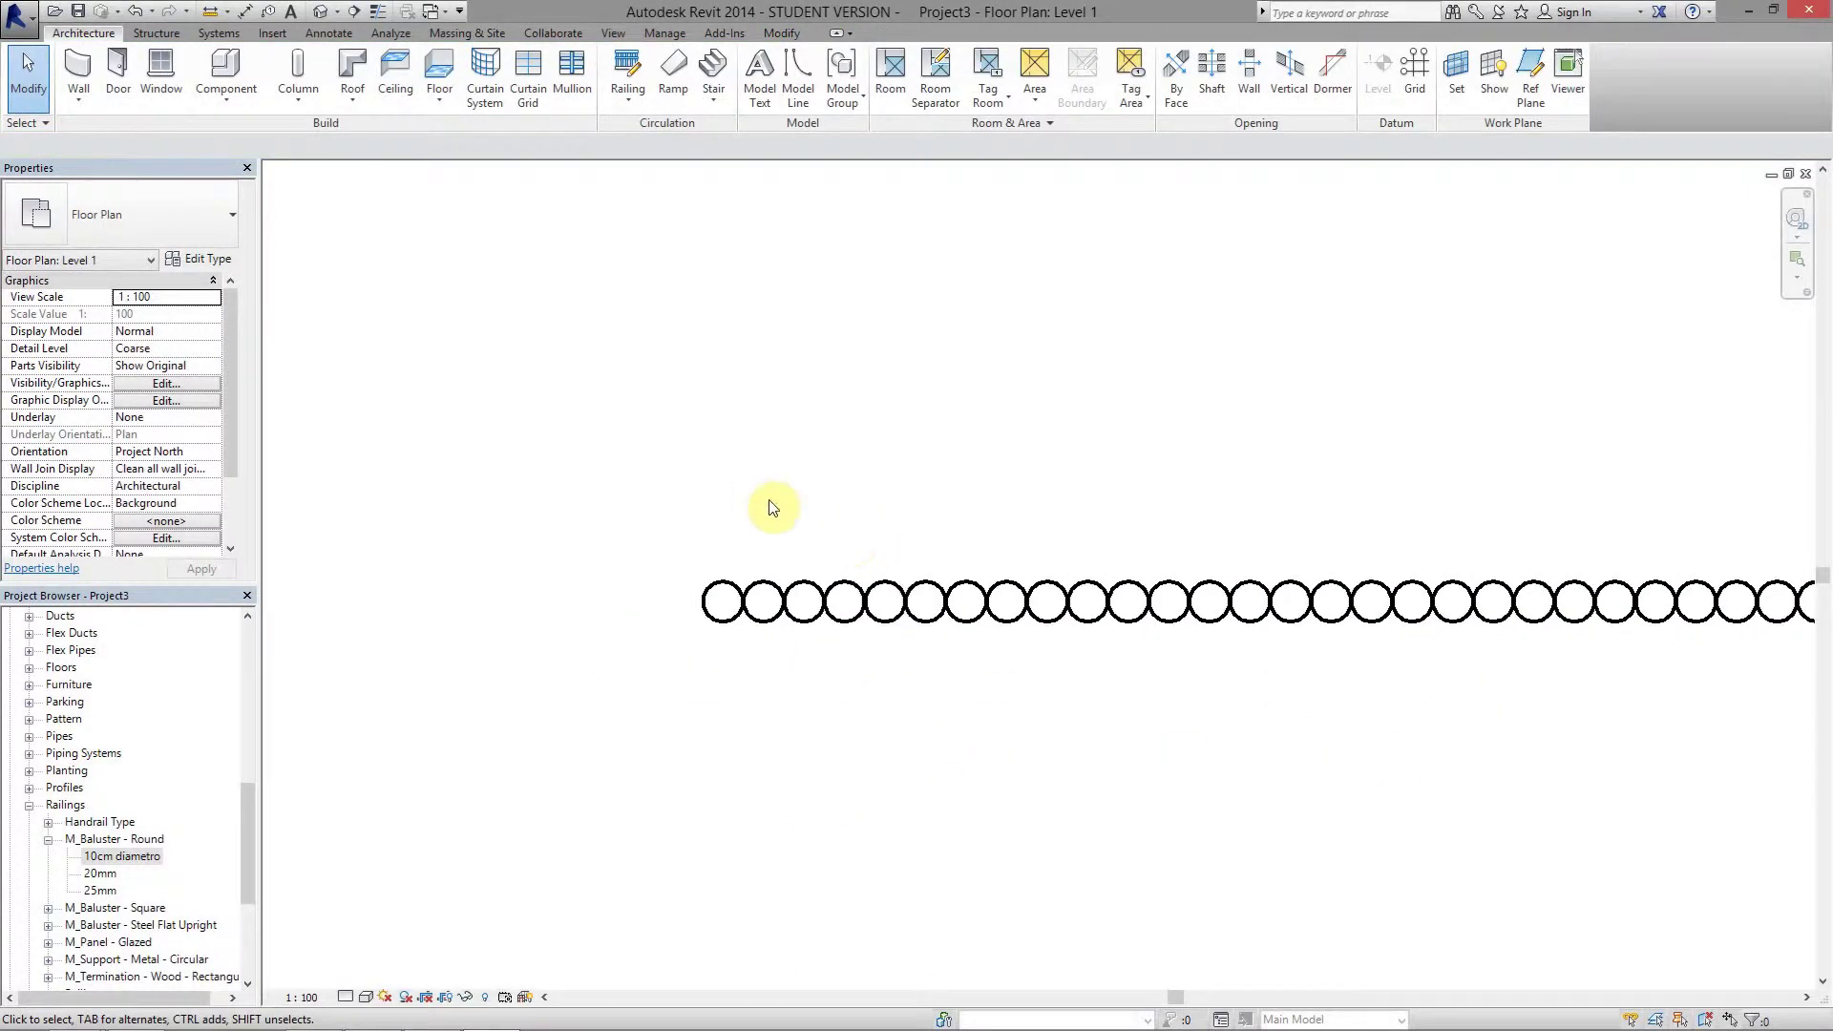
# Switch to the default 3D view and zoom in on the tall round balusters
pyautogui.scroll(-2, 590, 301)
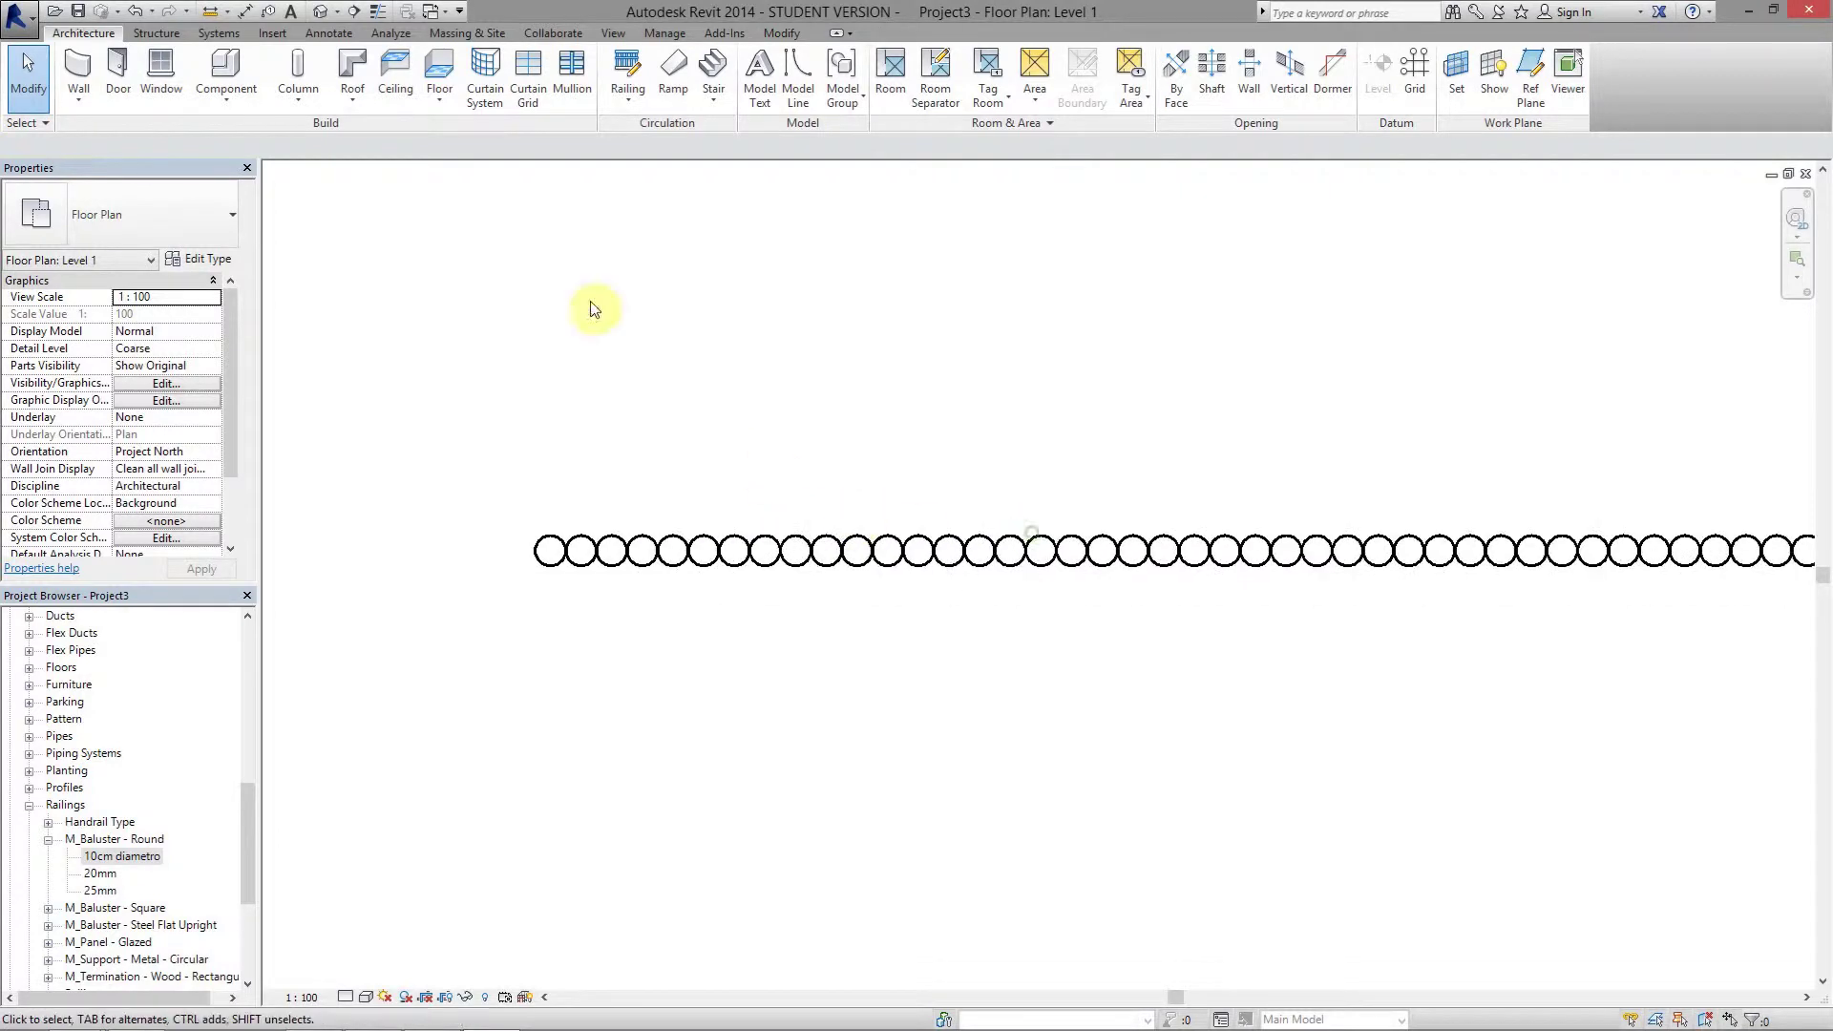
pyautogui.click(320, 11)
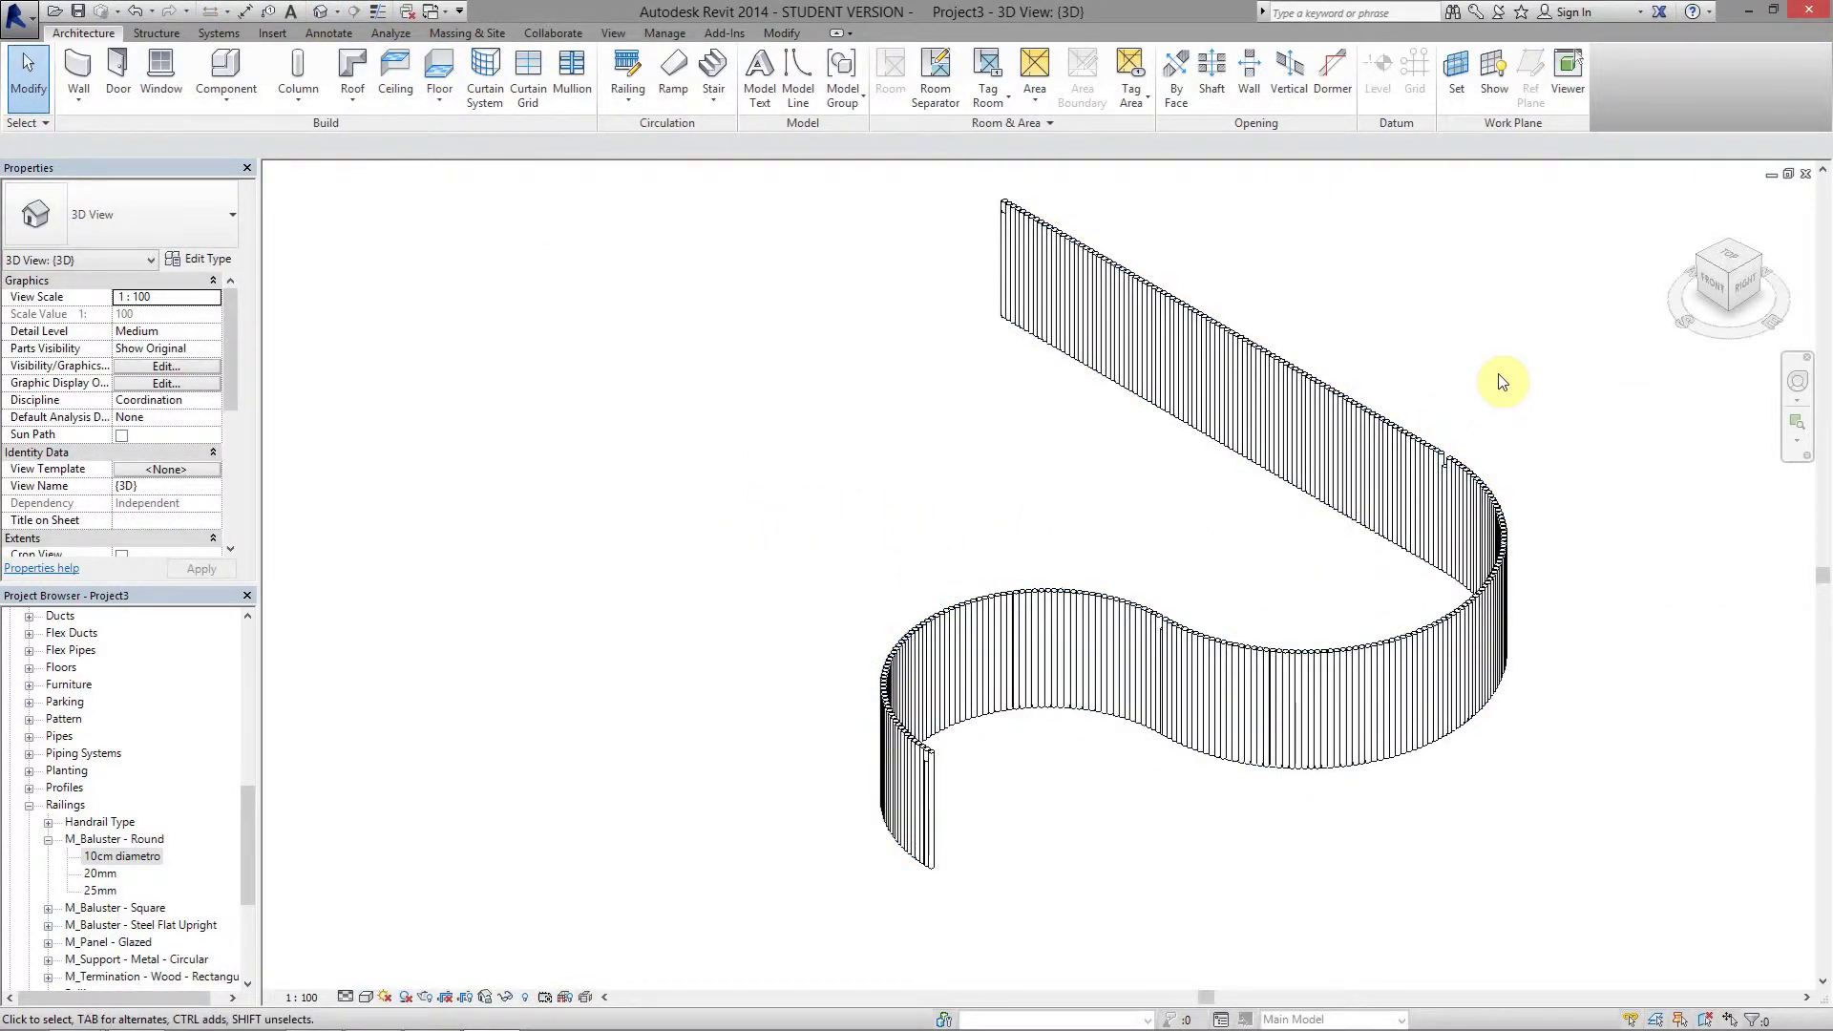
pyautogui.scroll(3, 1117, 675)
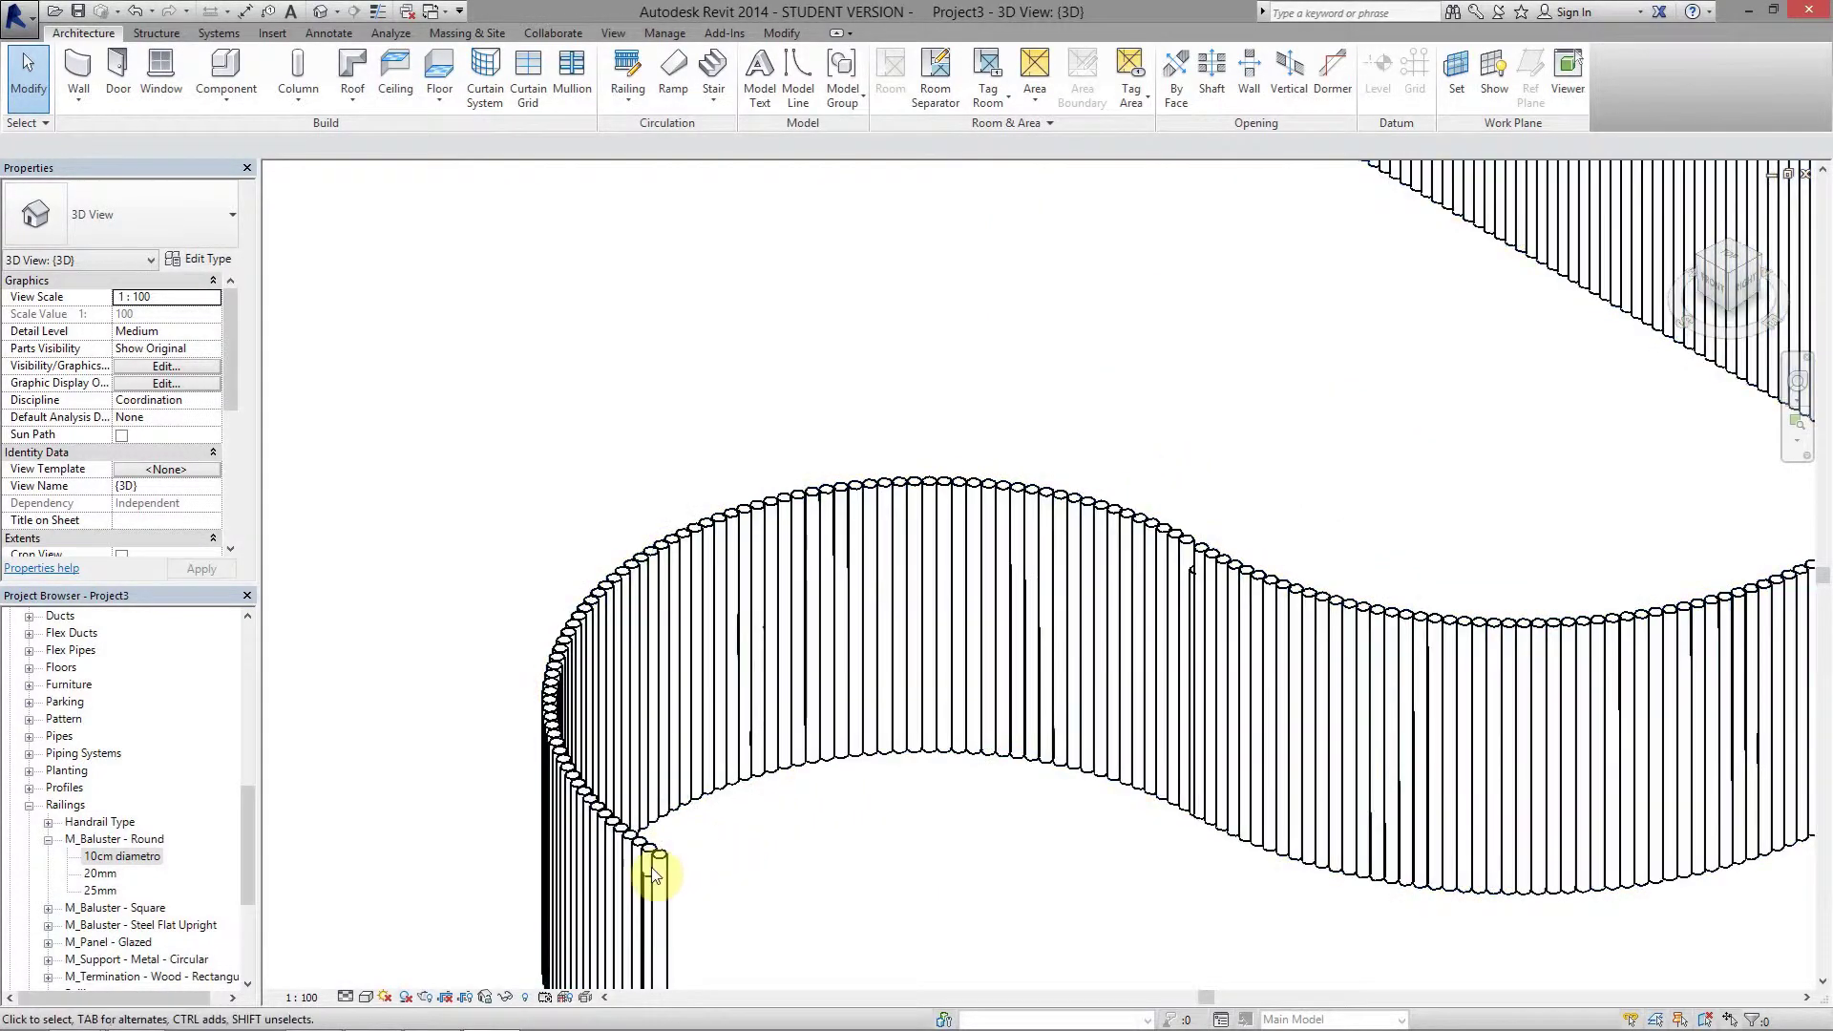
pyautogui.scroll(3, 1178, 544)
pyautogui.scroll(2, 1297, 467)
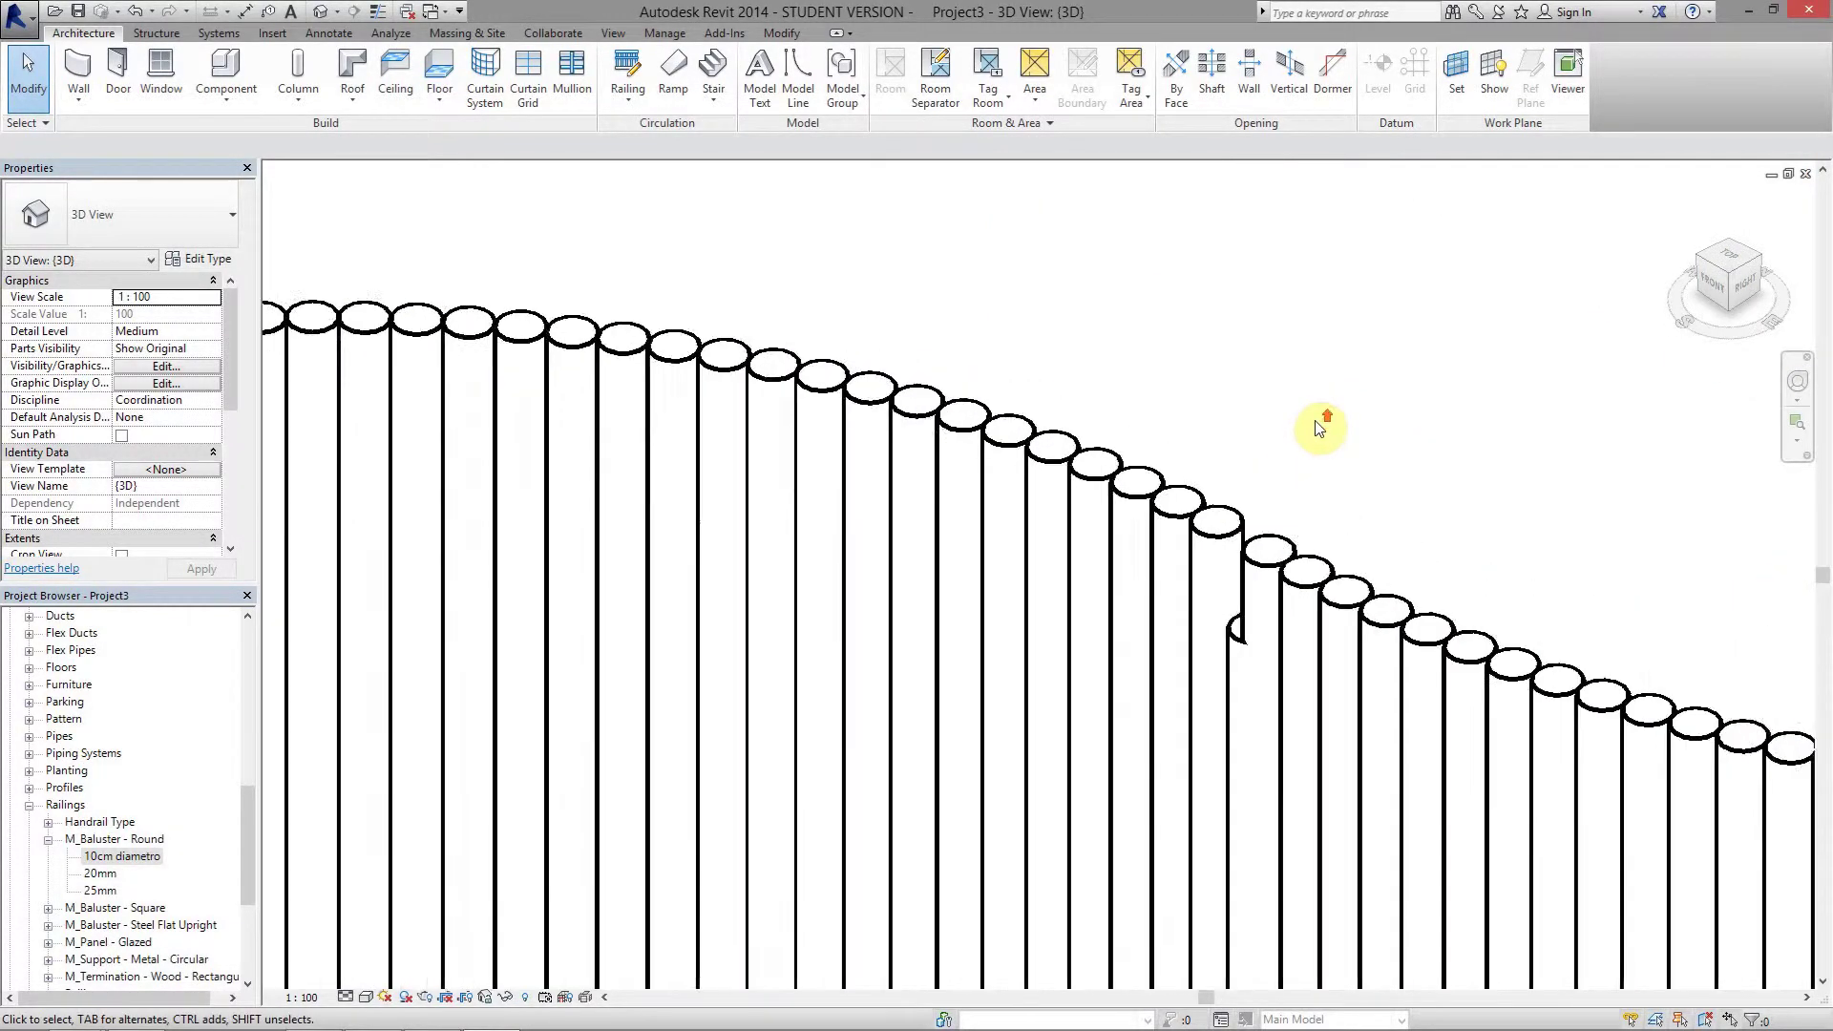
# Open the railing type's baluster placement settings and check the regular baluster's 2.2 m top offset
pyautogui.click(1218, 684)
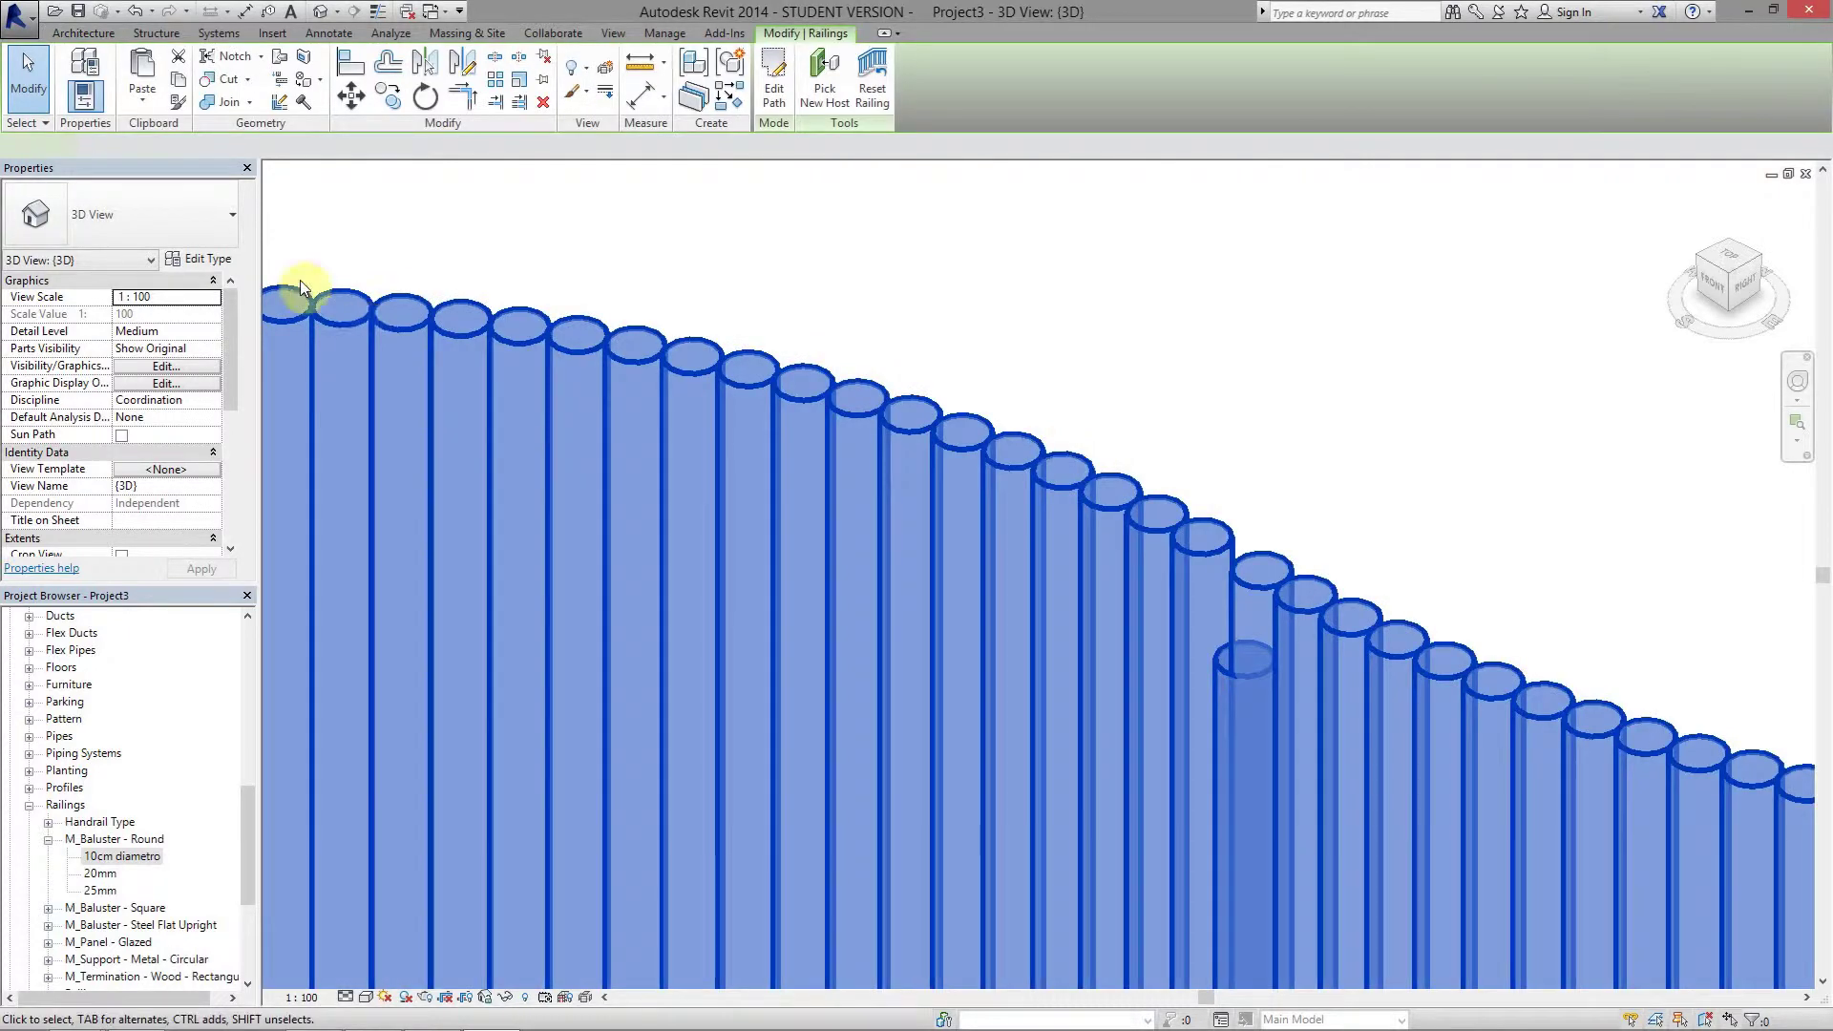
pyautogui.click(212, 257)
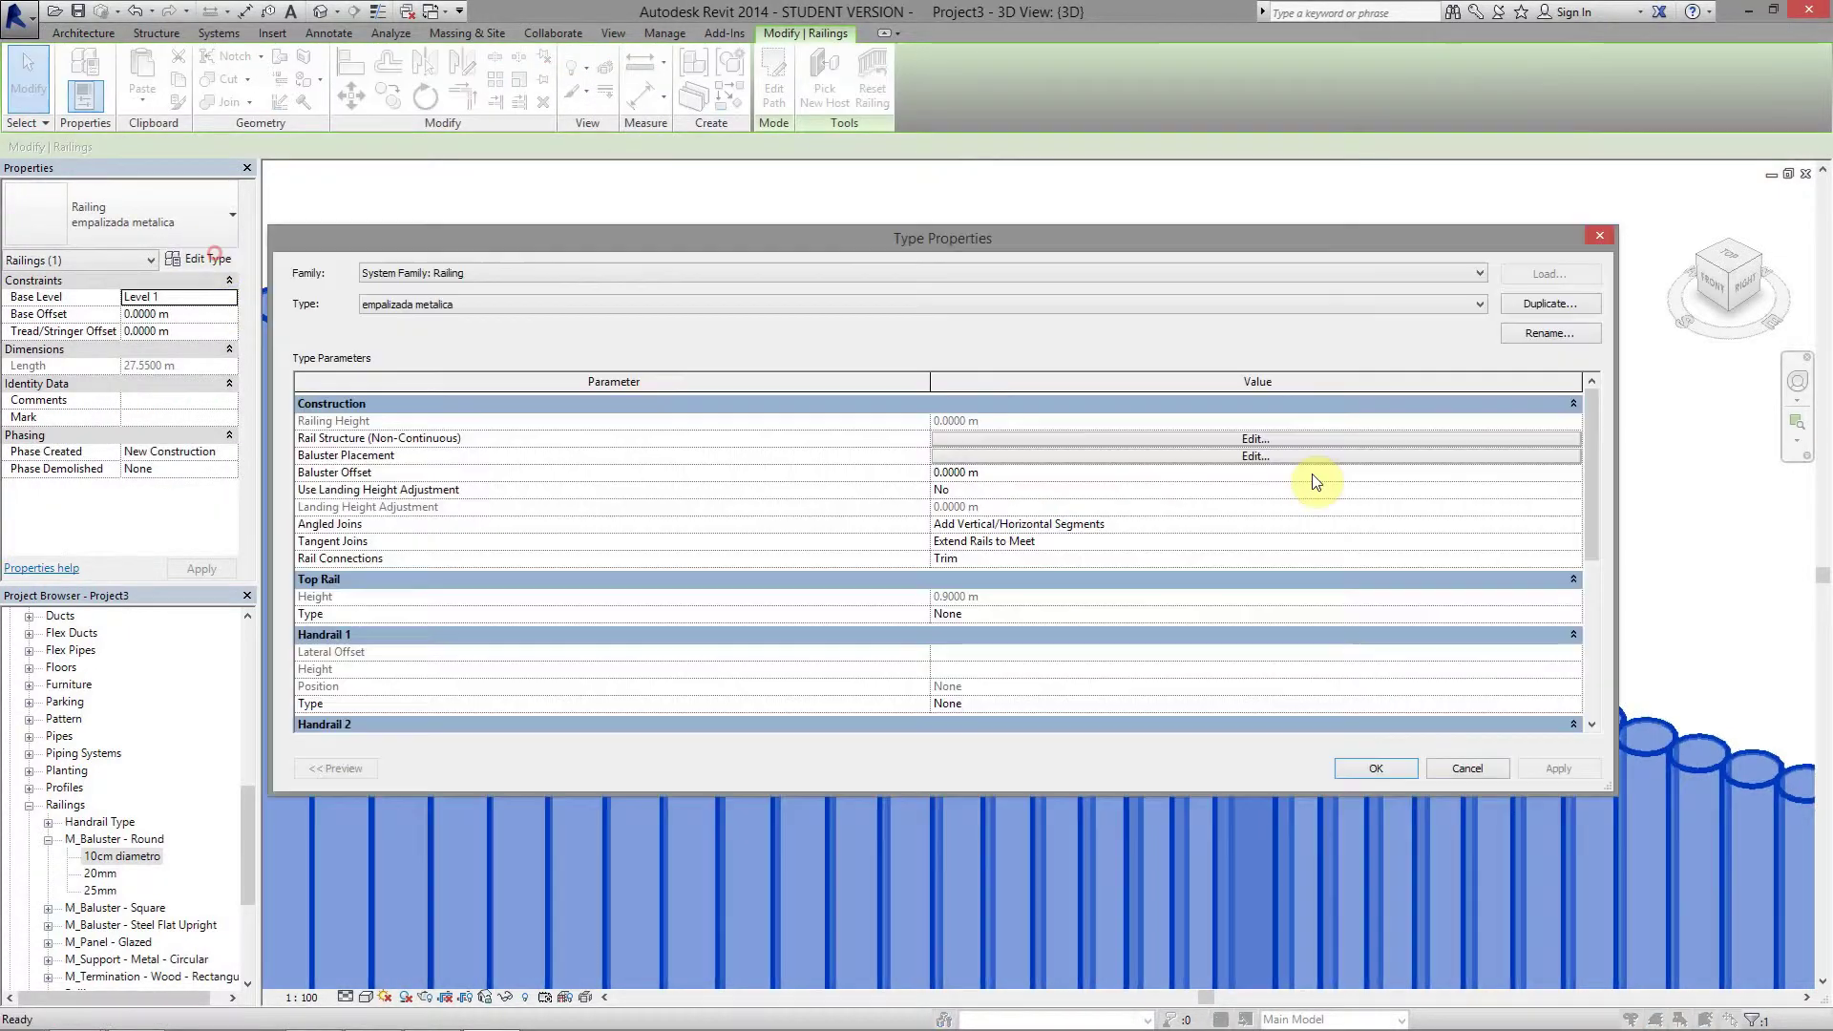
pyautogui.click(1258, 457)
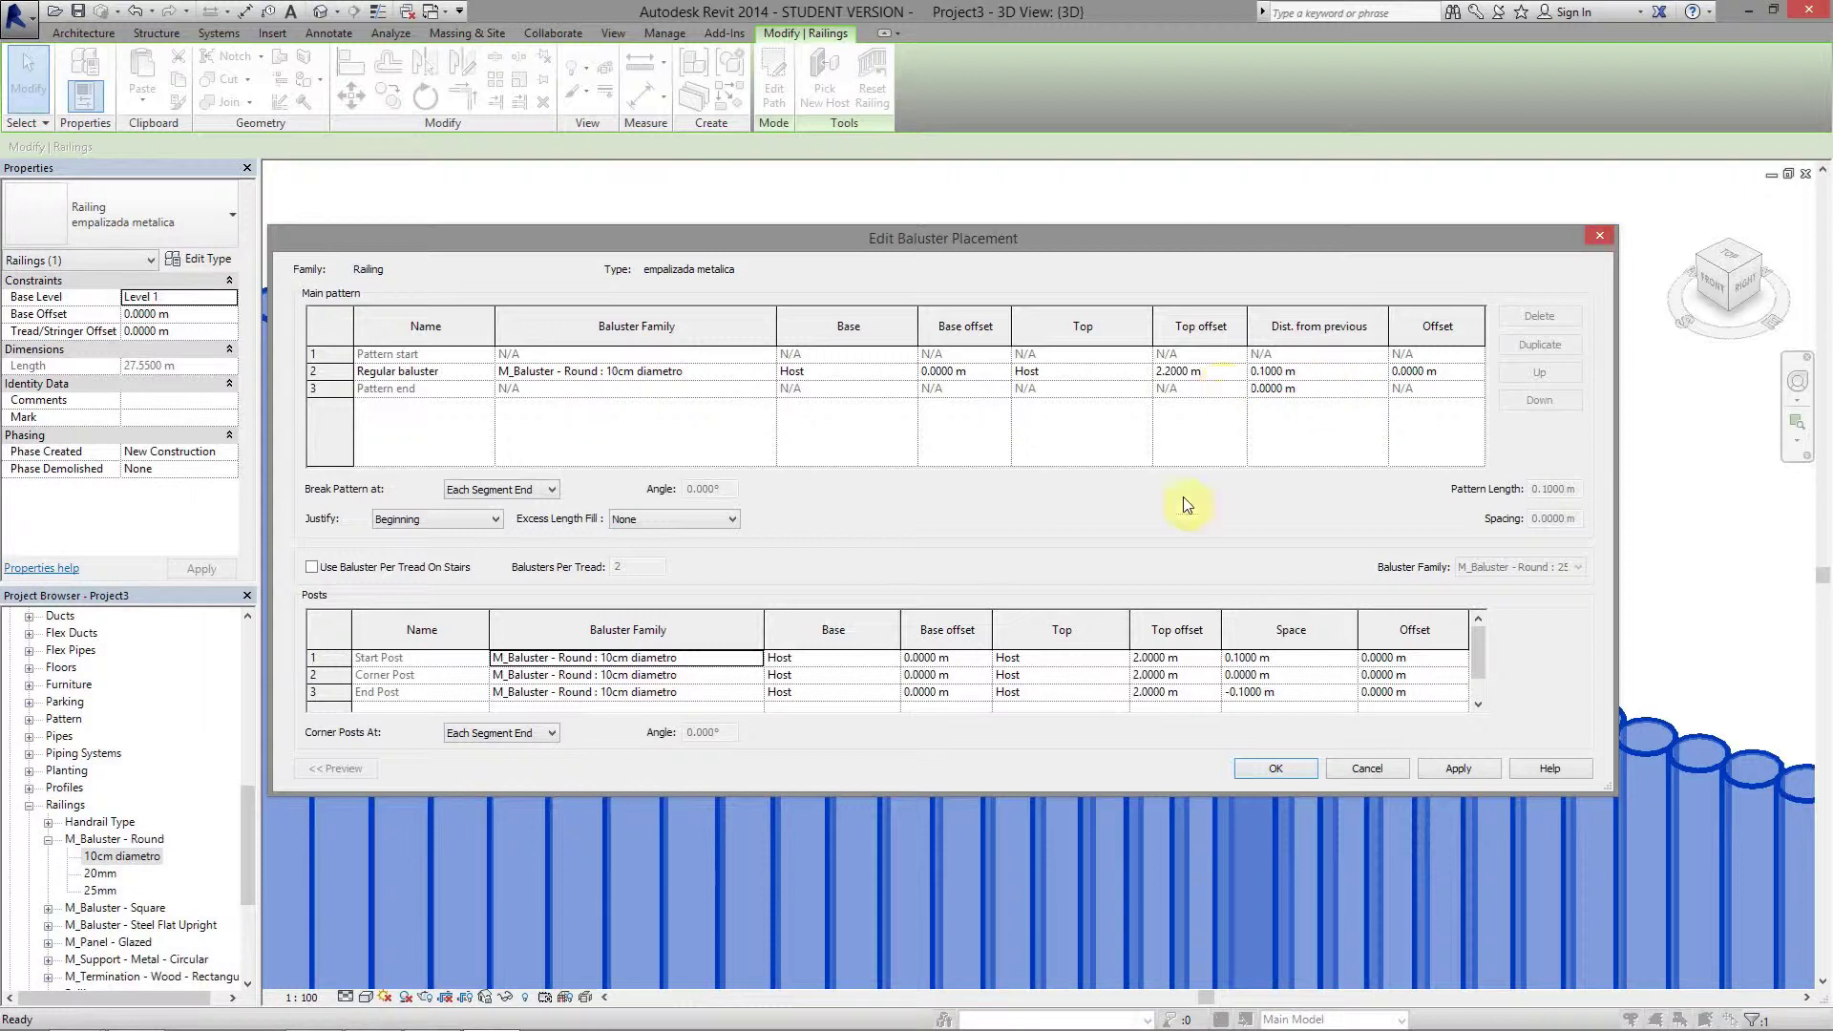
pyautogui.click(1199, 658)
pyautogui.click(1199, 372)
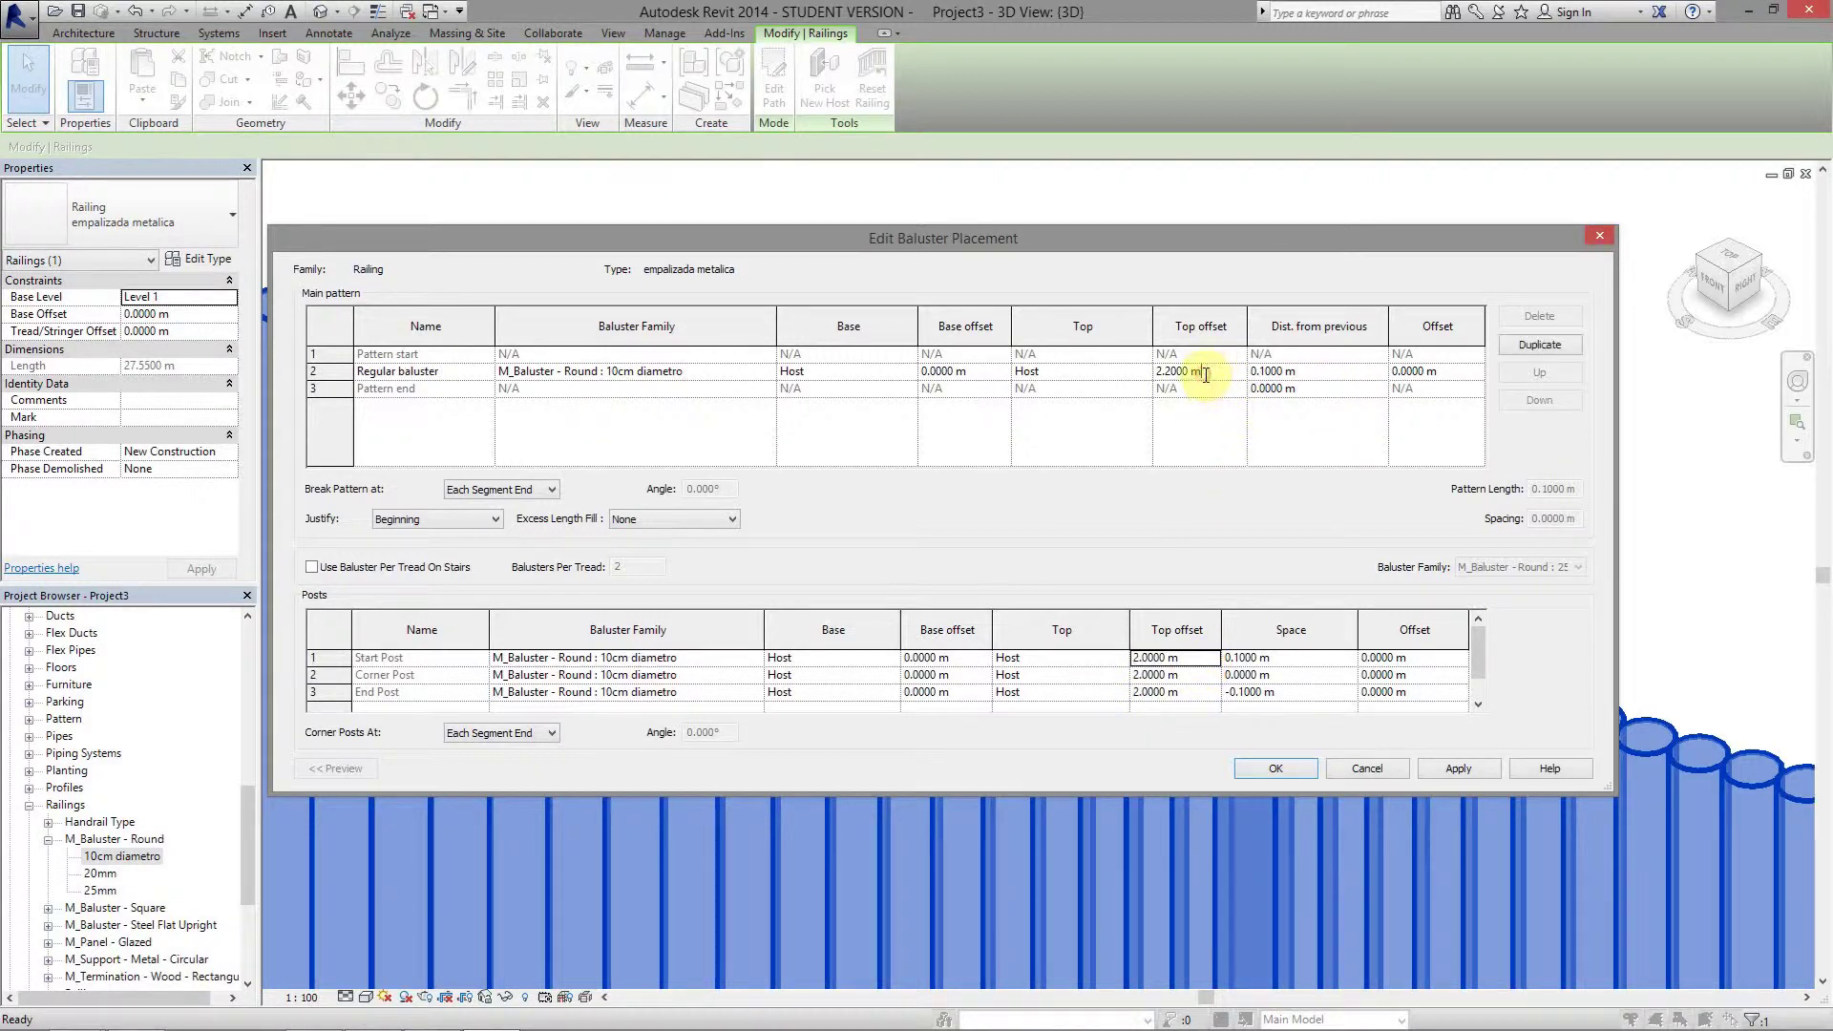
# Give the start, corner and end posts a 2.2 m top offset and apply
pyautogui.click(1190, 658)
pyautogui.write('2')
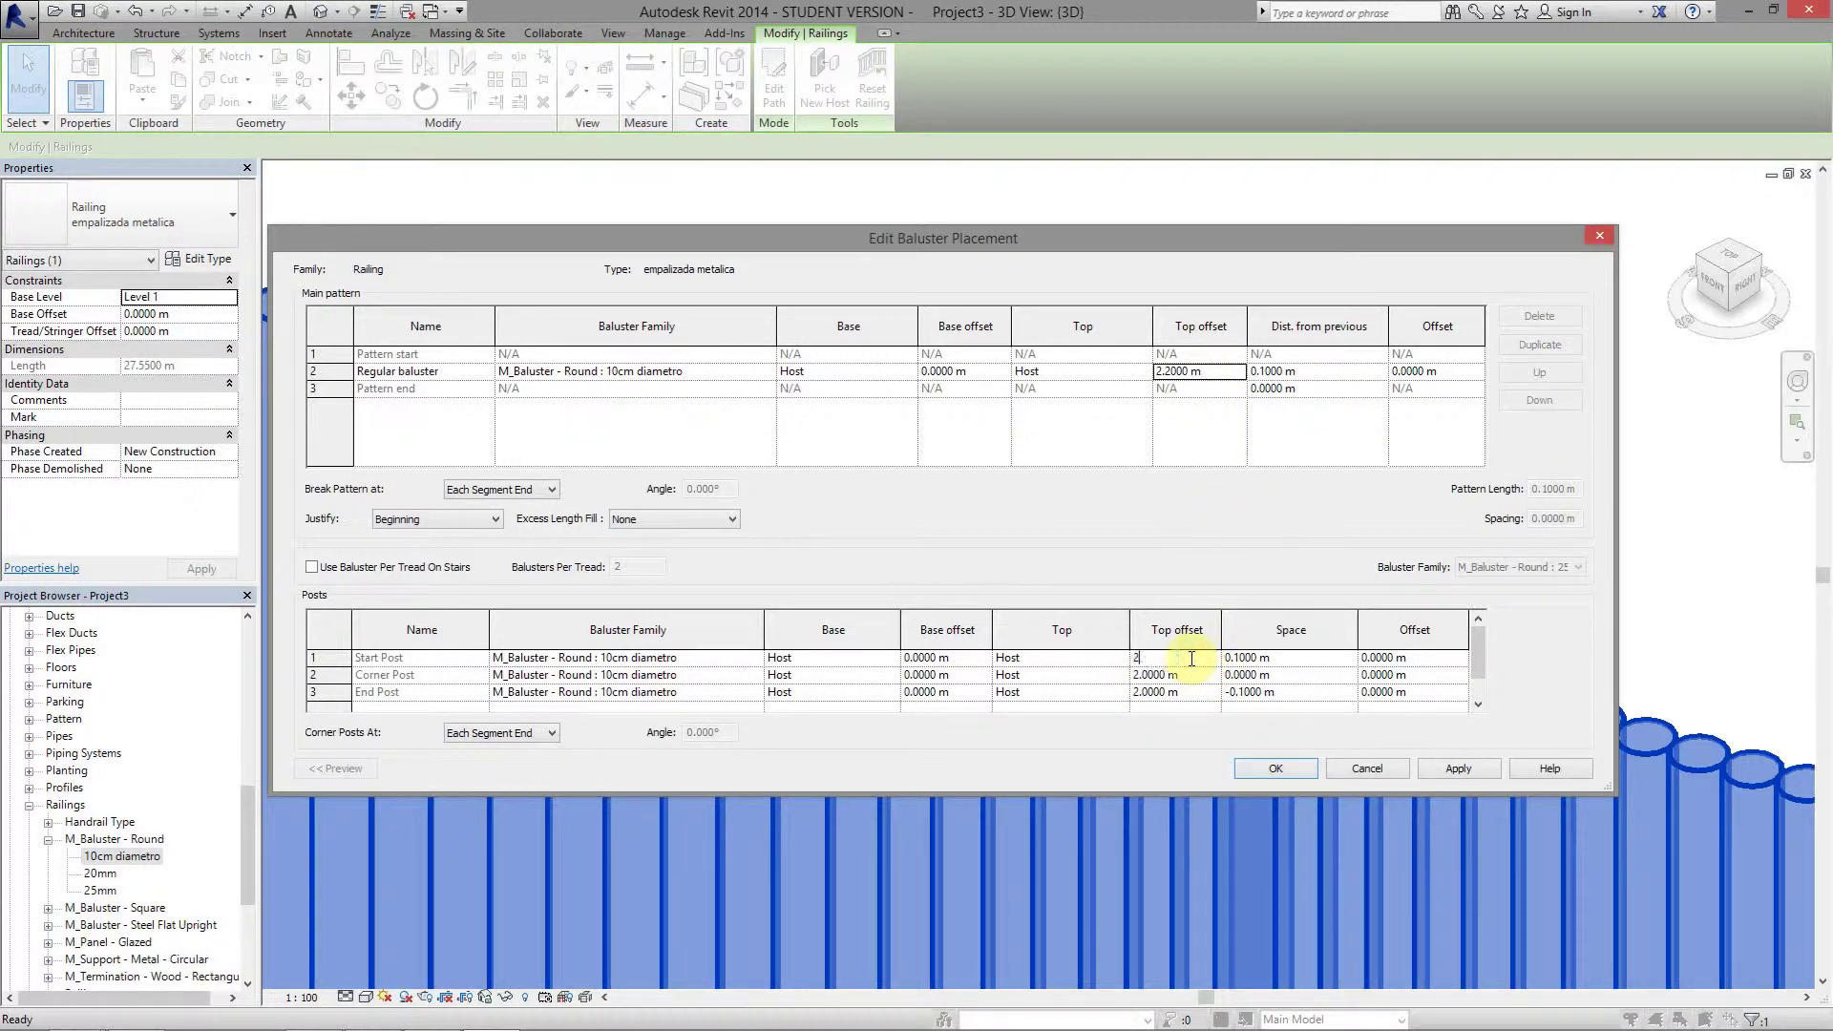
pyautogui.click(1160, 675)
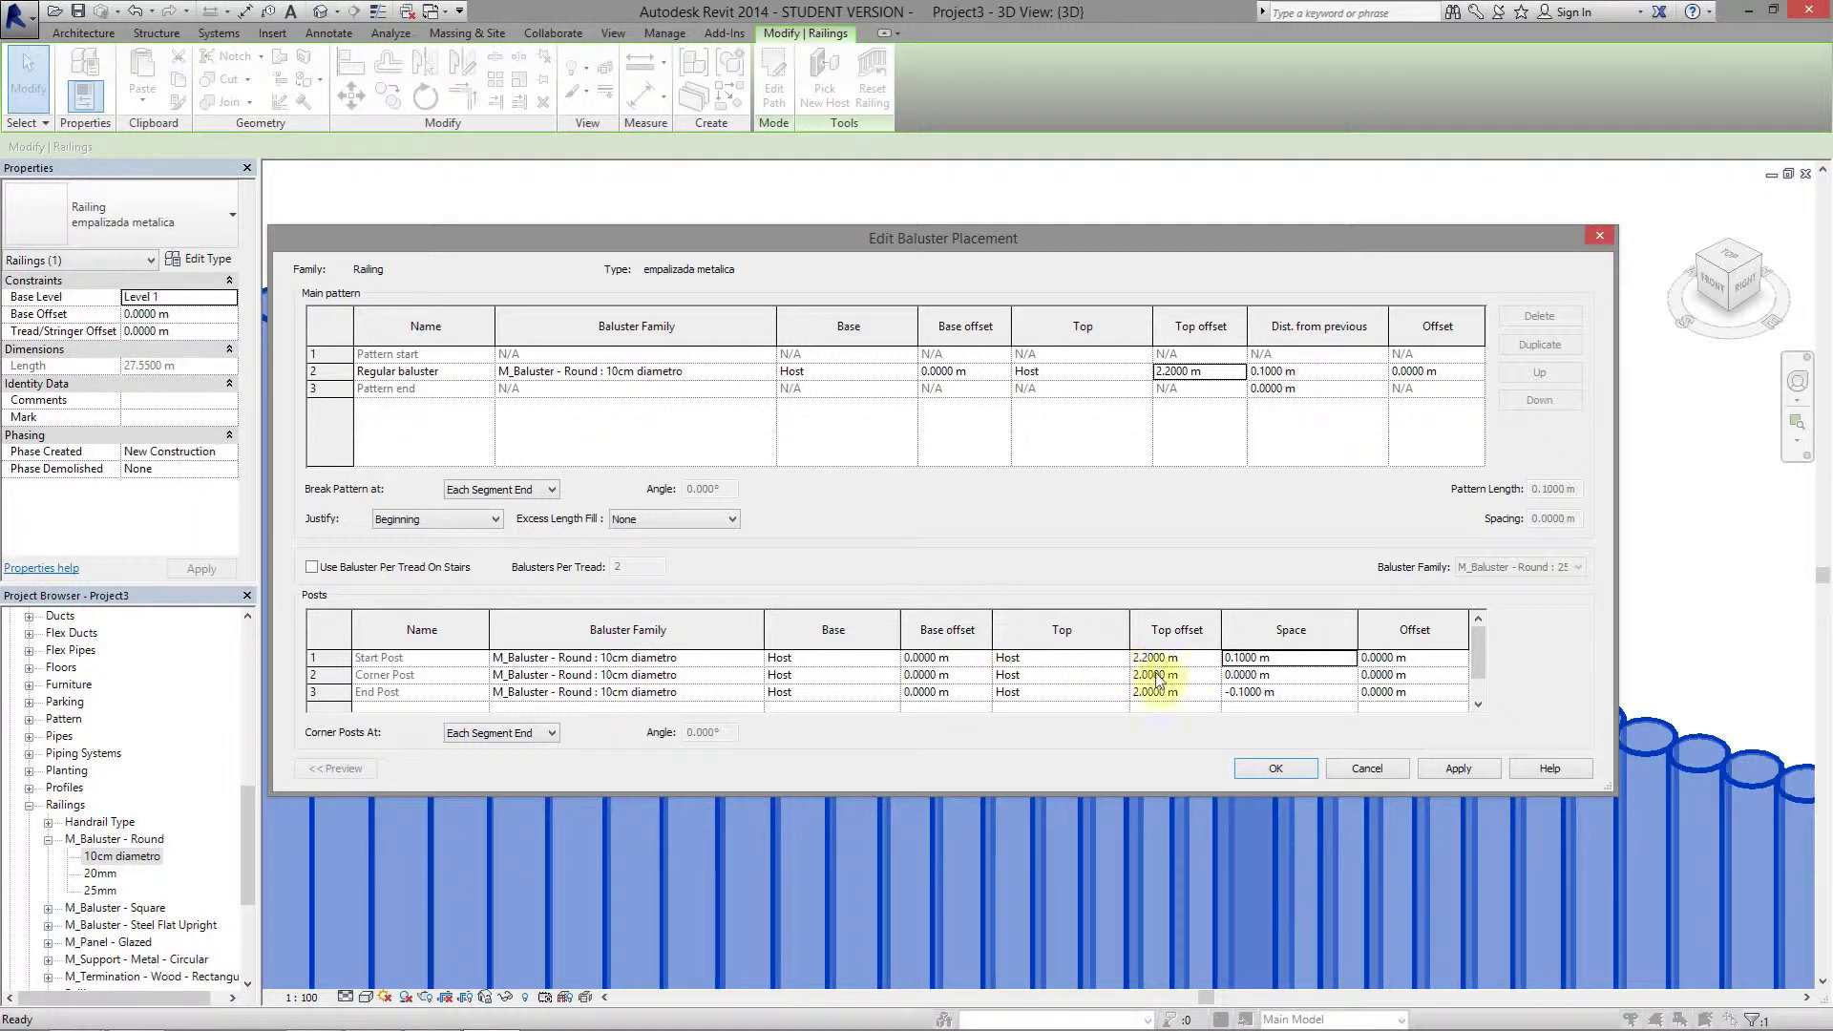
pyautogui.write('2,2')
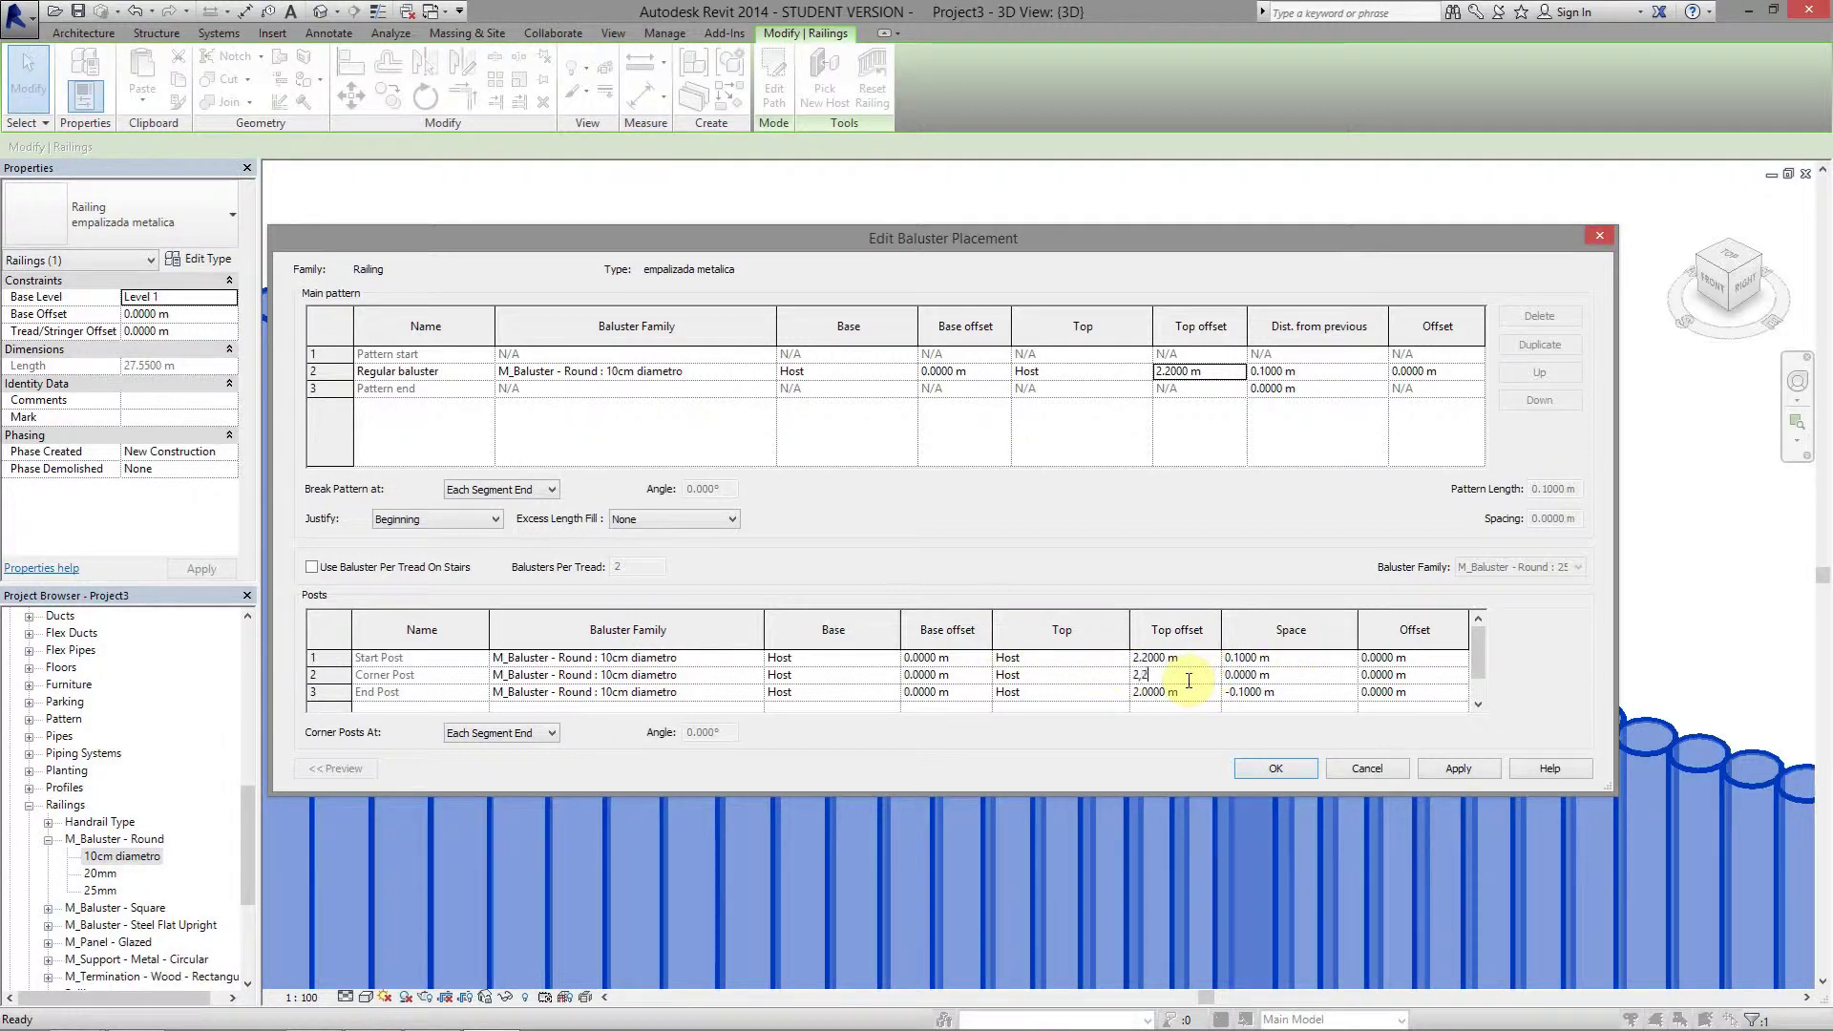
pyautogui.write('.2')
pyautogui.press('Tab')
pyautogui.write('.2')
pyautogui.press('Tab')
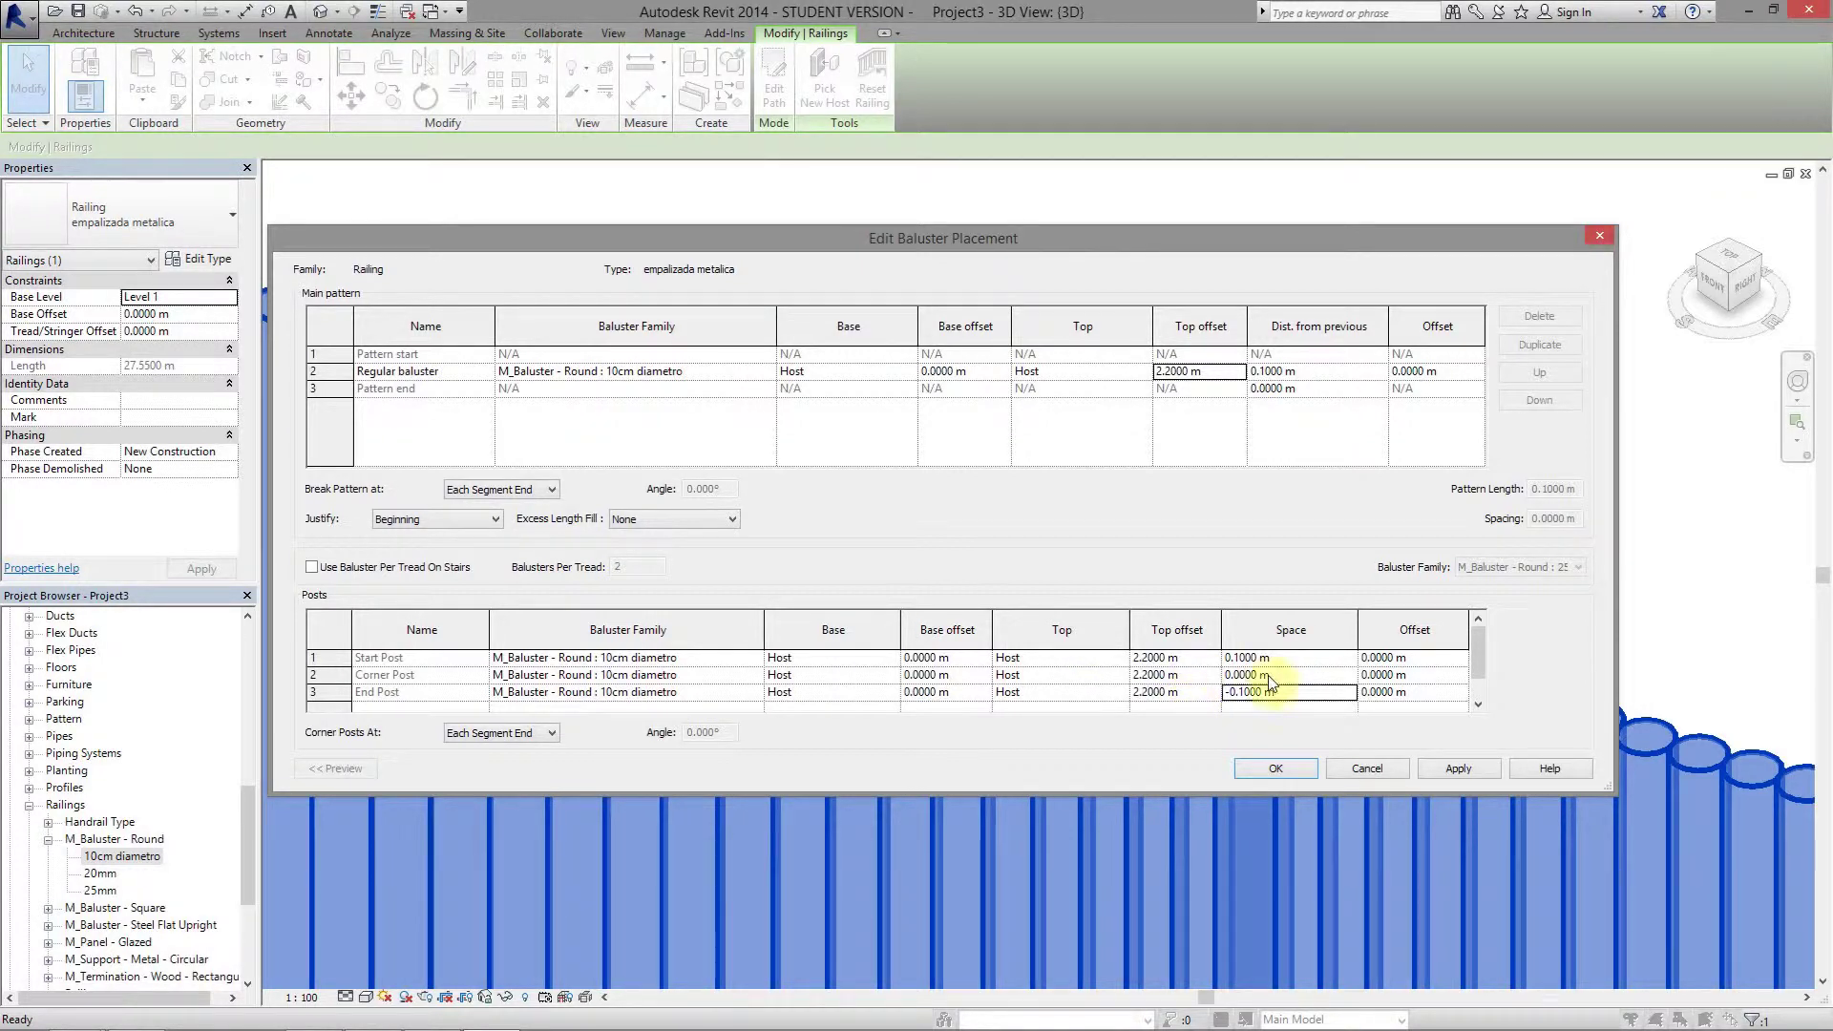
pyautogui.click(1460, 770)
pyautogui.click(1250, 767)
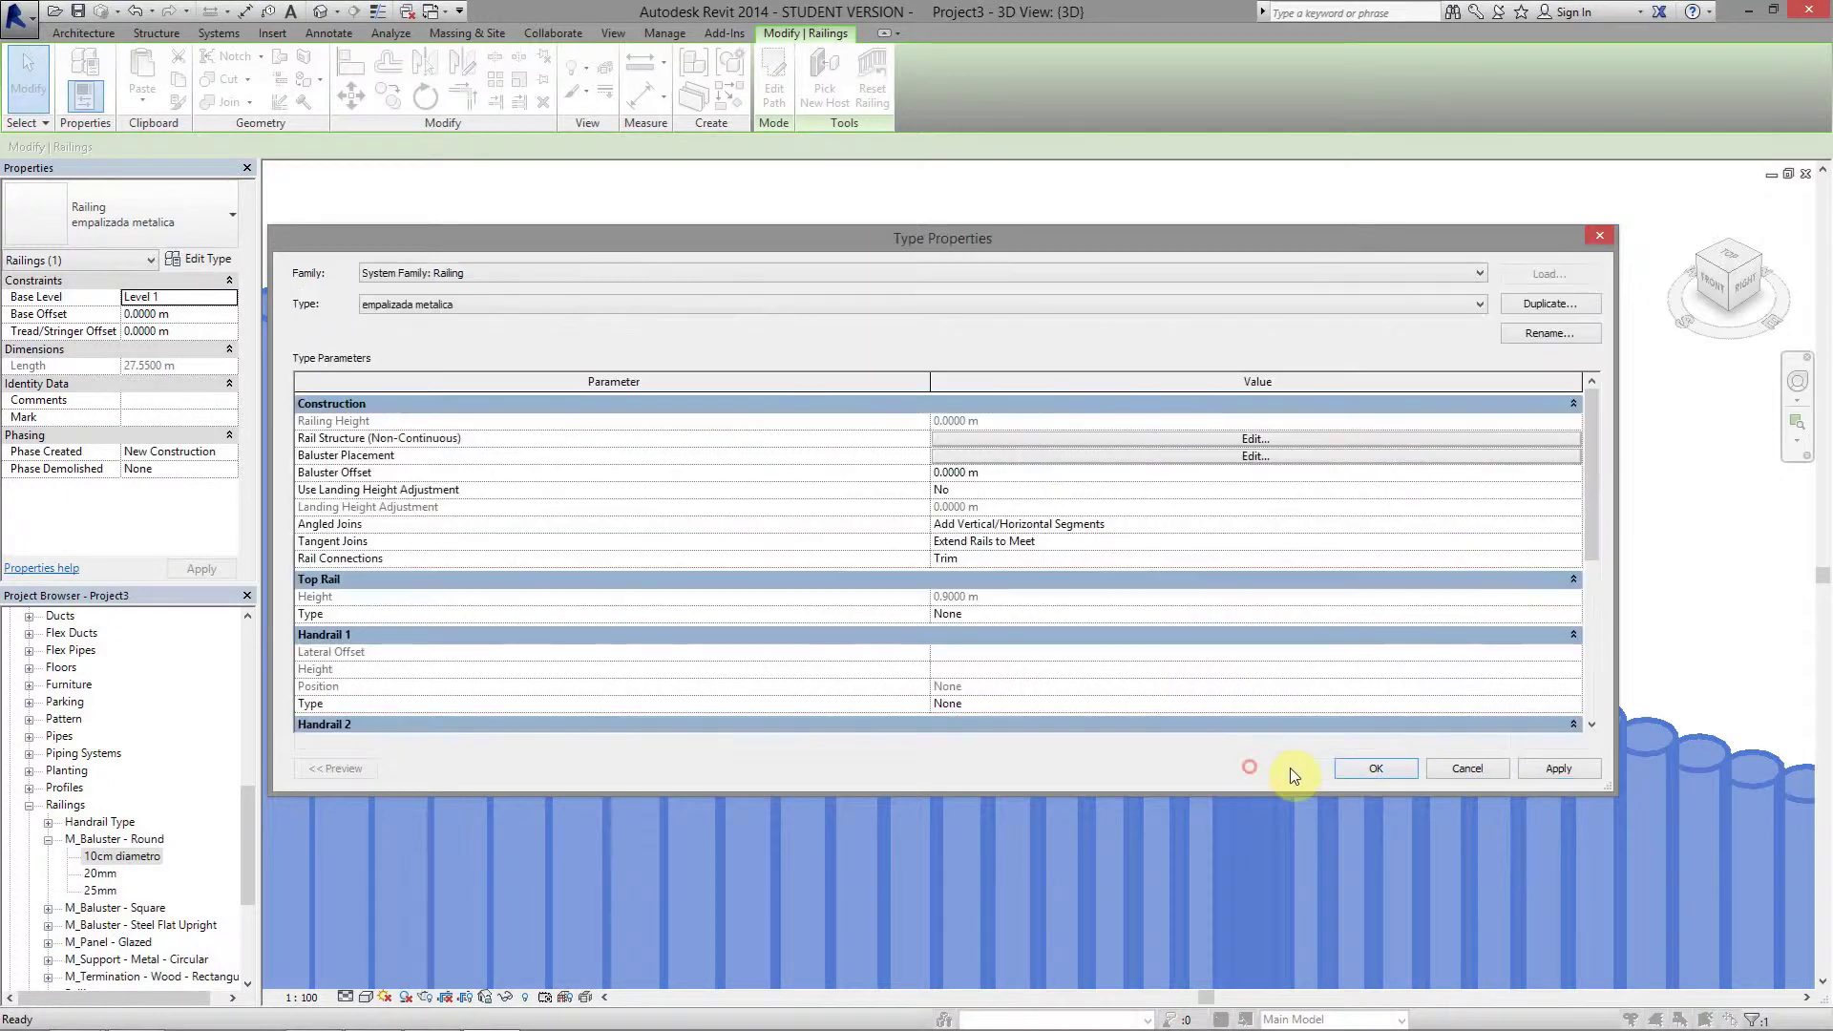
# Close Type Properties, deselect, and zoom out and pan to frame the full S-shaped palisade in 3D
pyautogui.click(1375, 766)
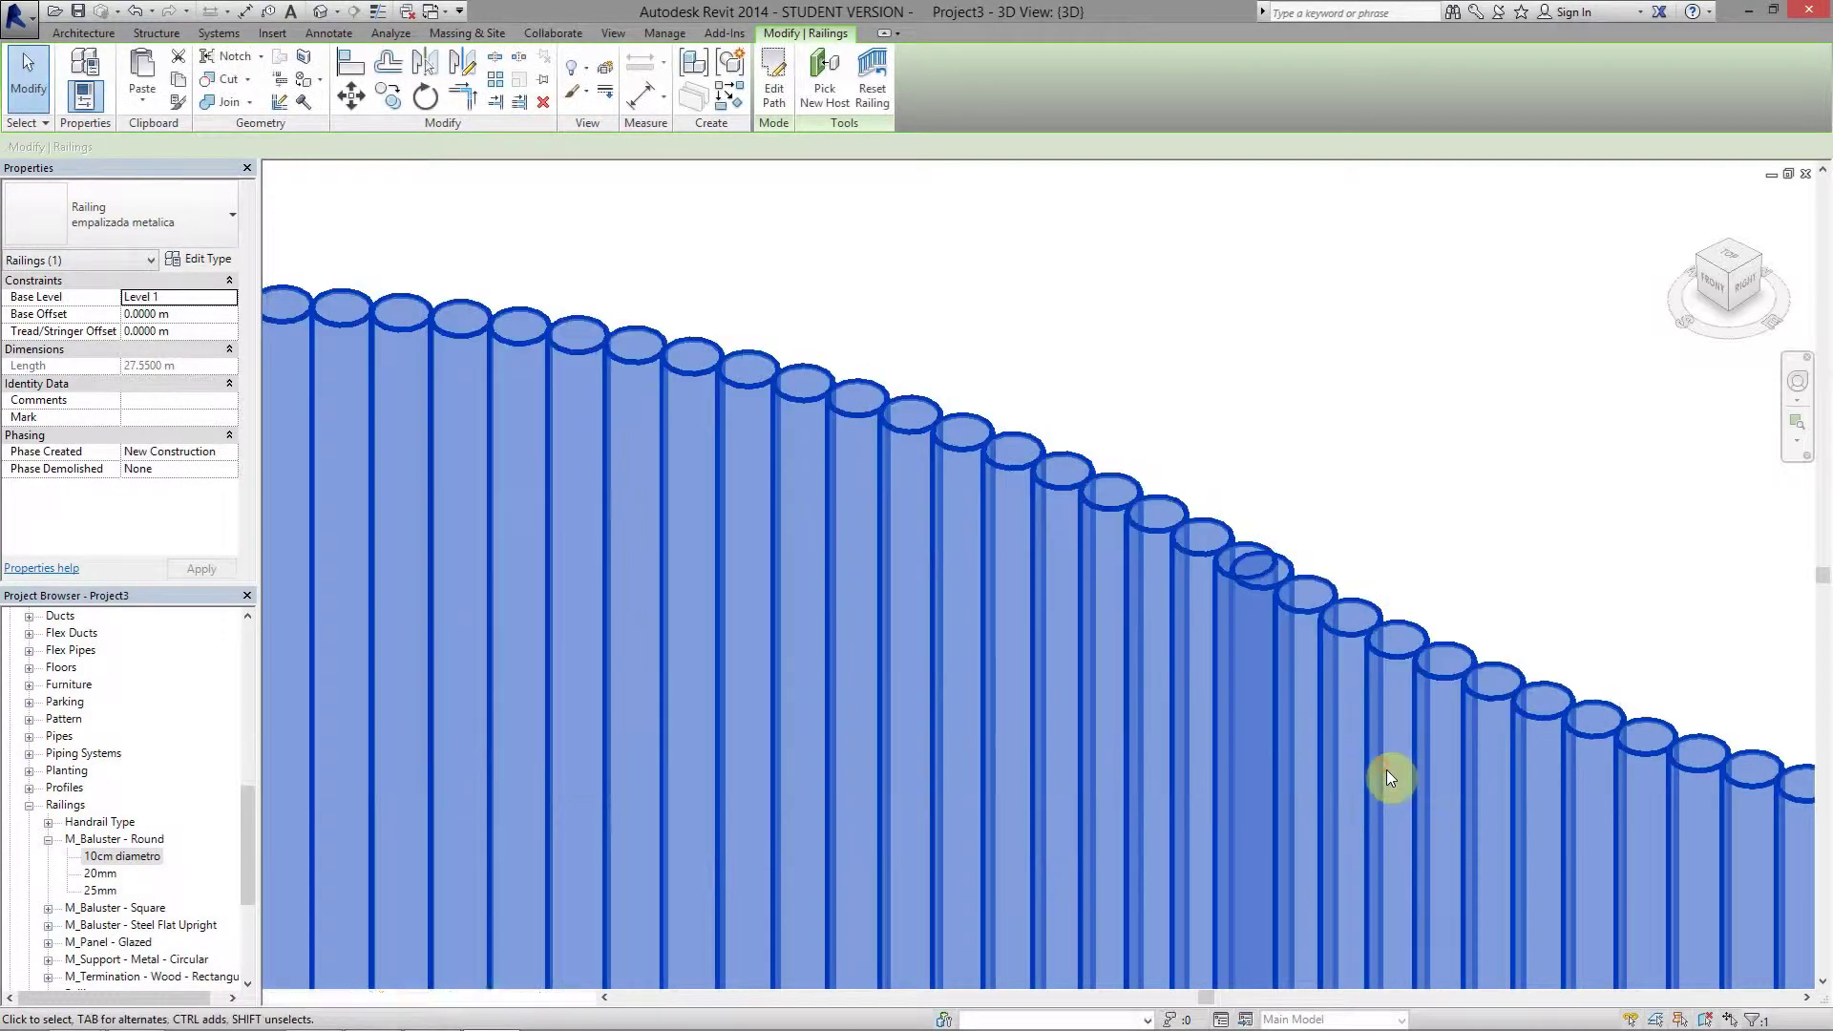
pyautogui.click(1386, 505)
pyautogui.scroll(-5, 1342, 504)
pyautogui.scroll(-3, 1342, 495)
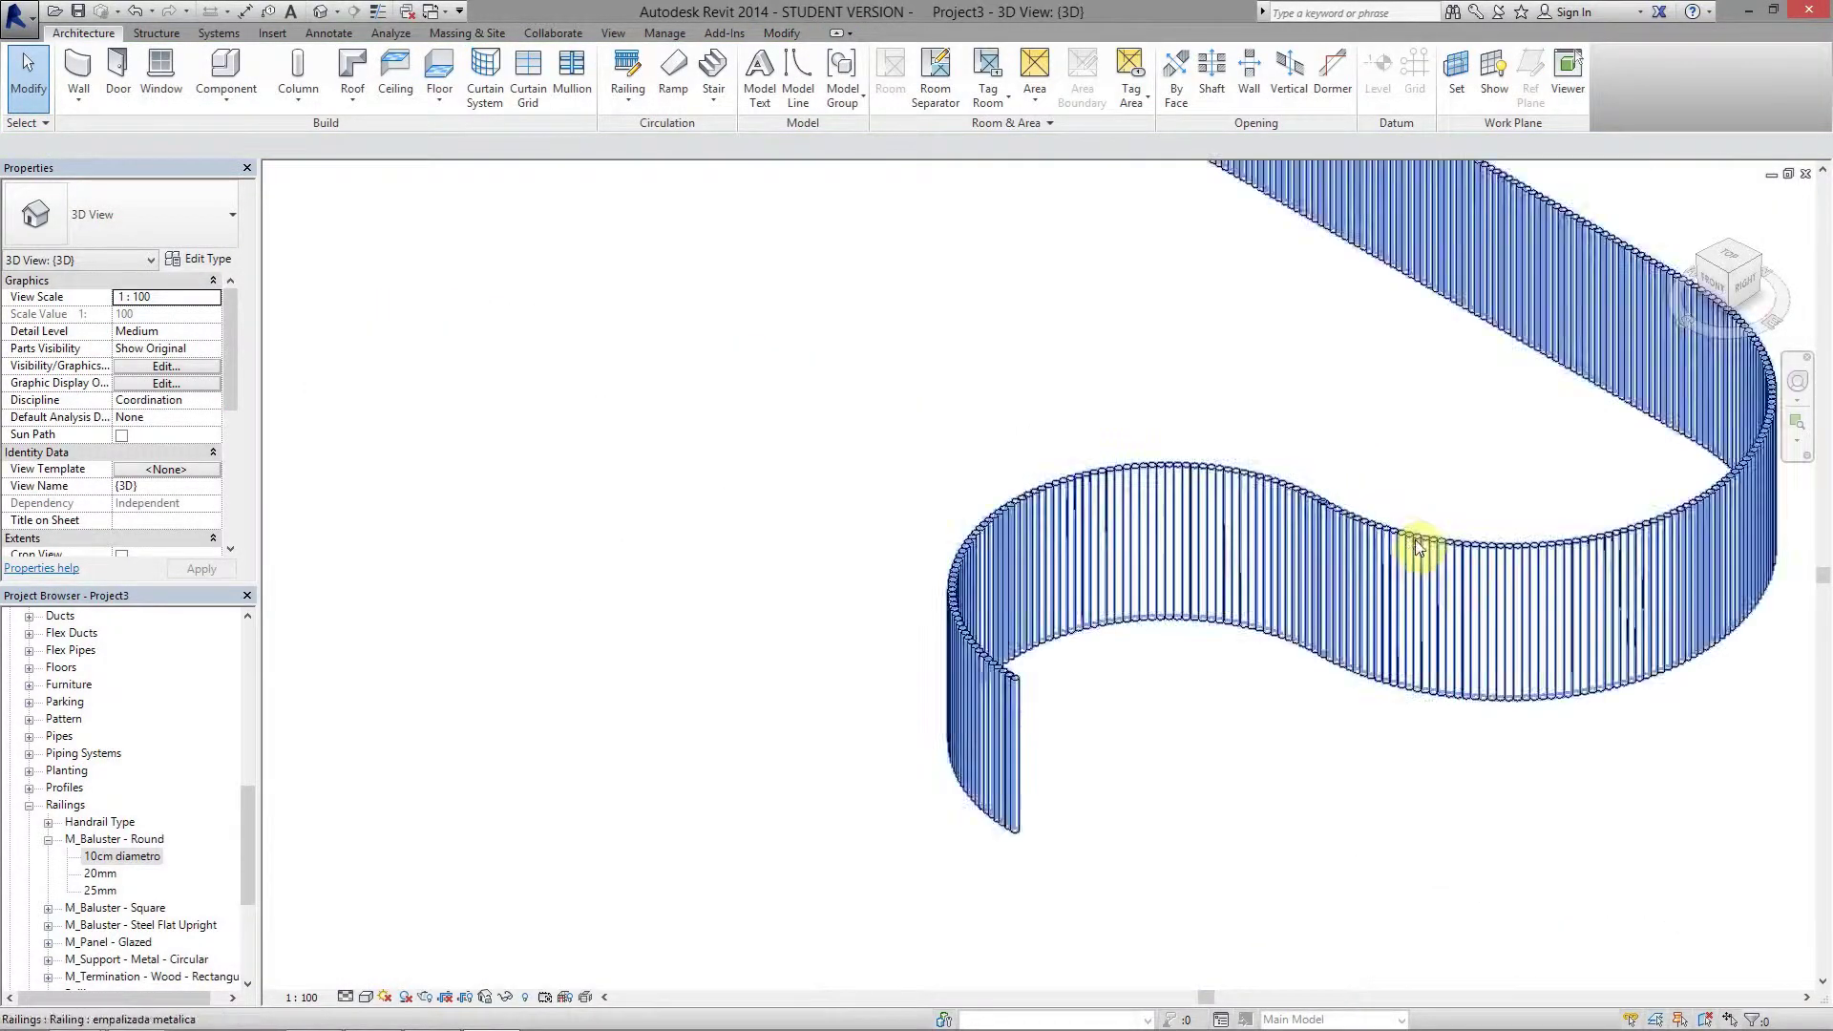
pyautogui.moveTo(1301, 544)
pyautogui.mouseDown(button='middle')
pyautogui.moveTo(1192, 798)
pyautogui.moveTo(1031, 964)
pyautogui.mouseUp(button='middle')
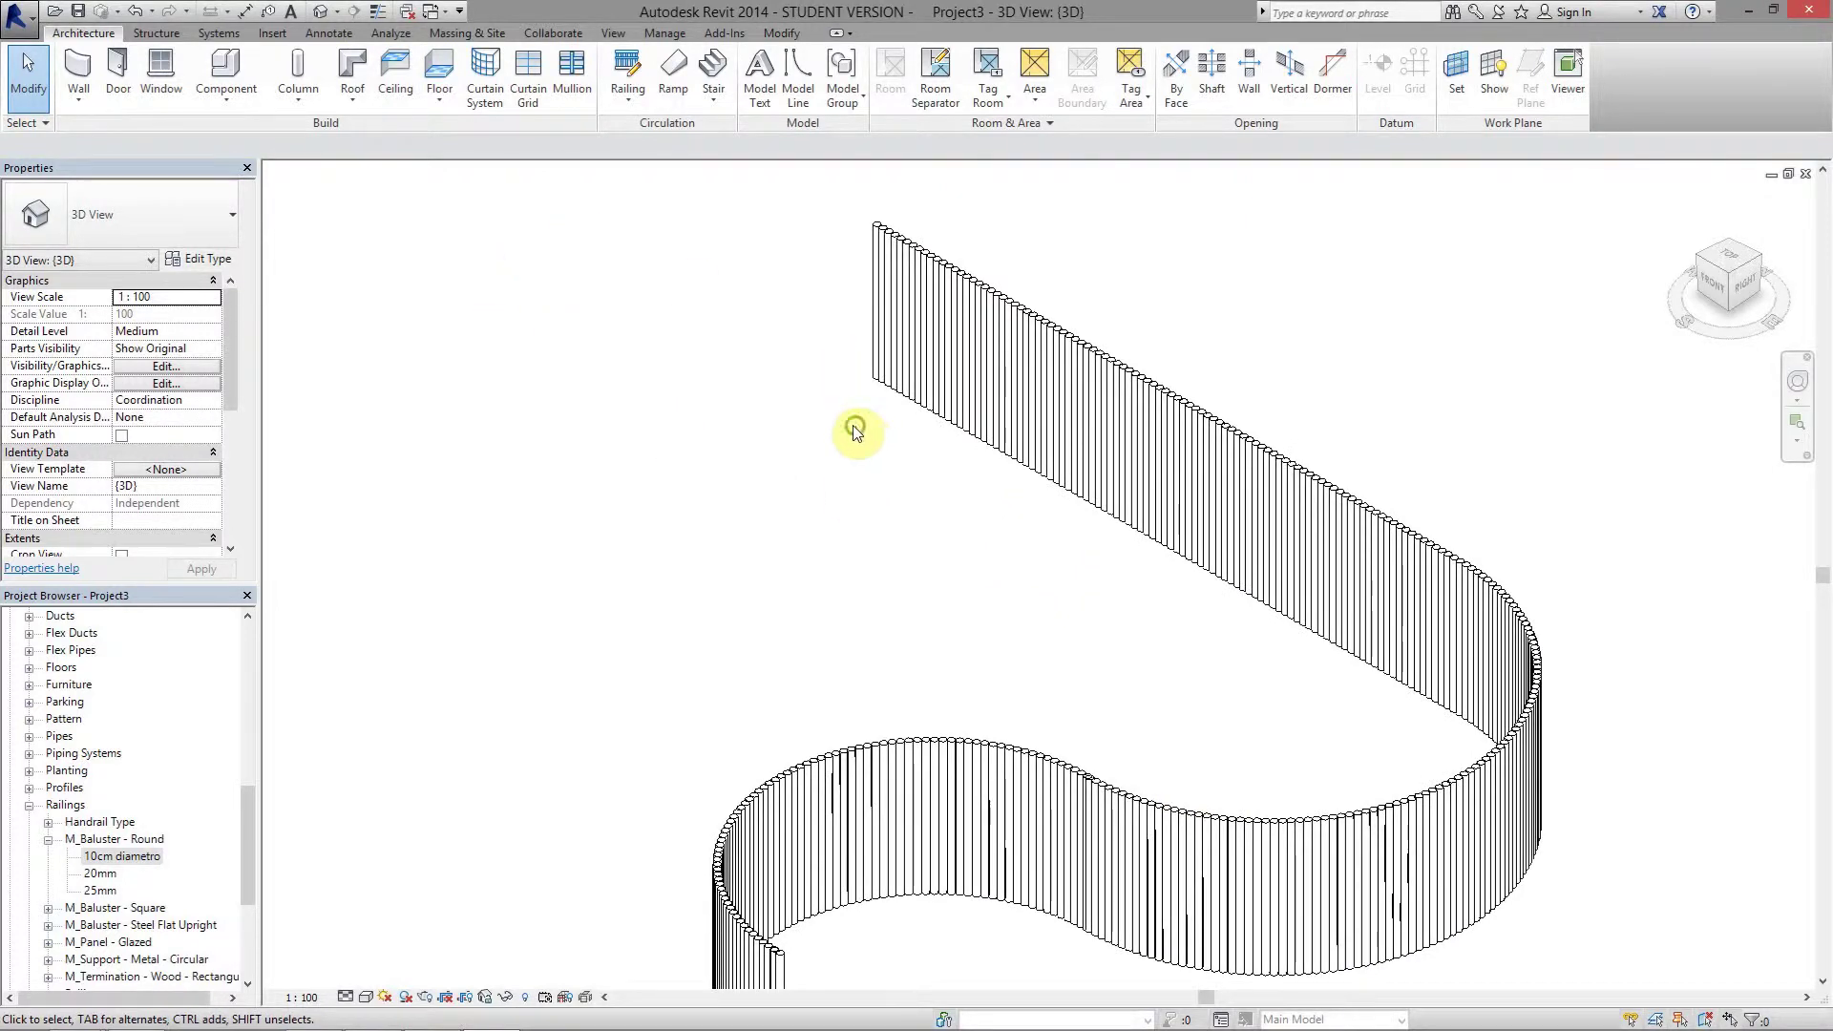
pyautogui.moveTo(850, 426); pyautogui.dragTo(790, 396, button='middle')
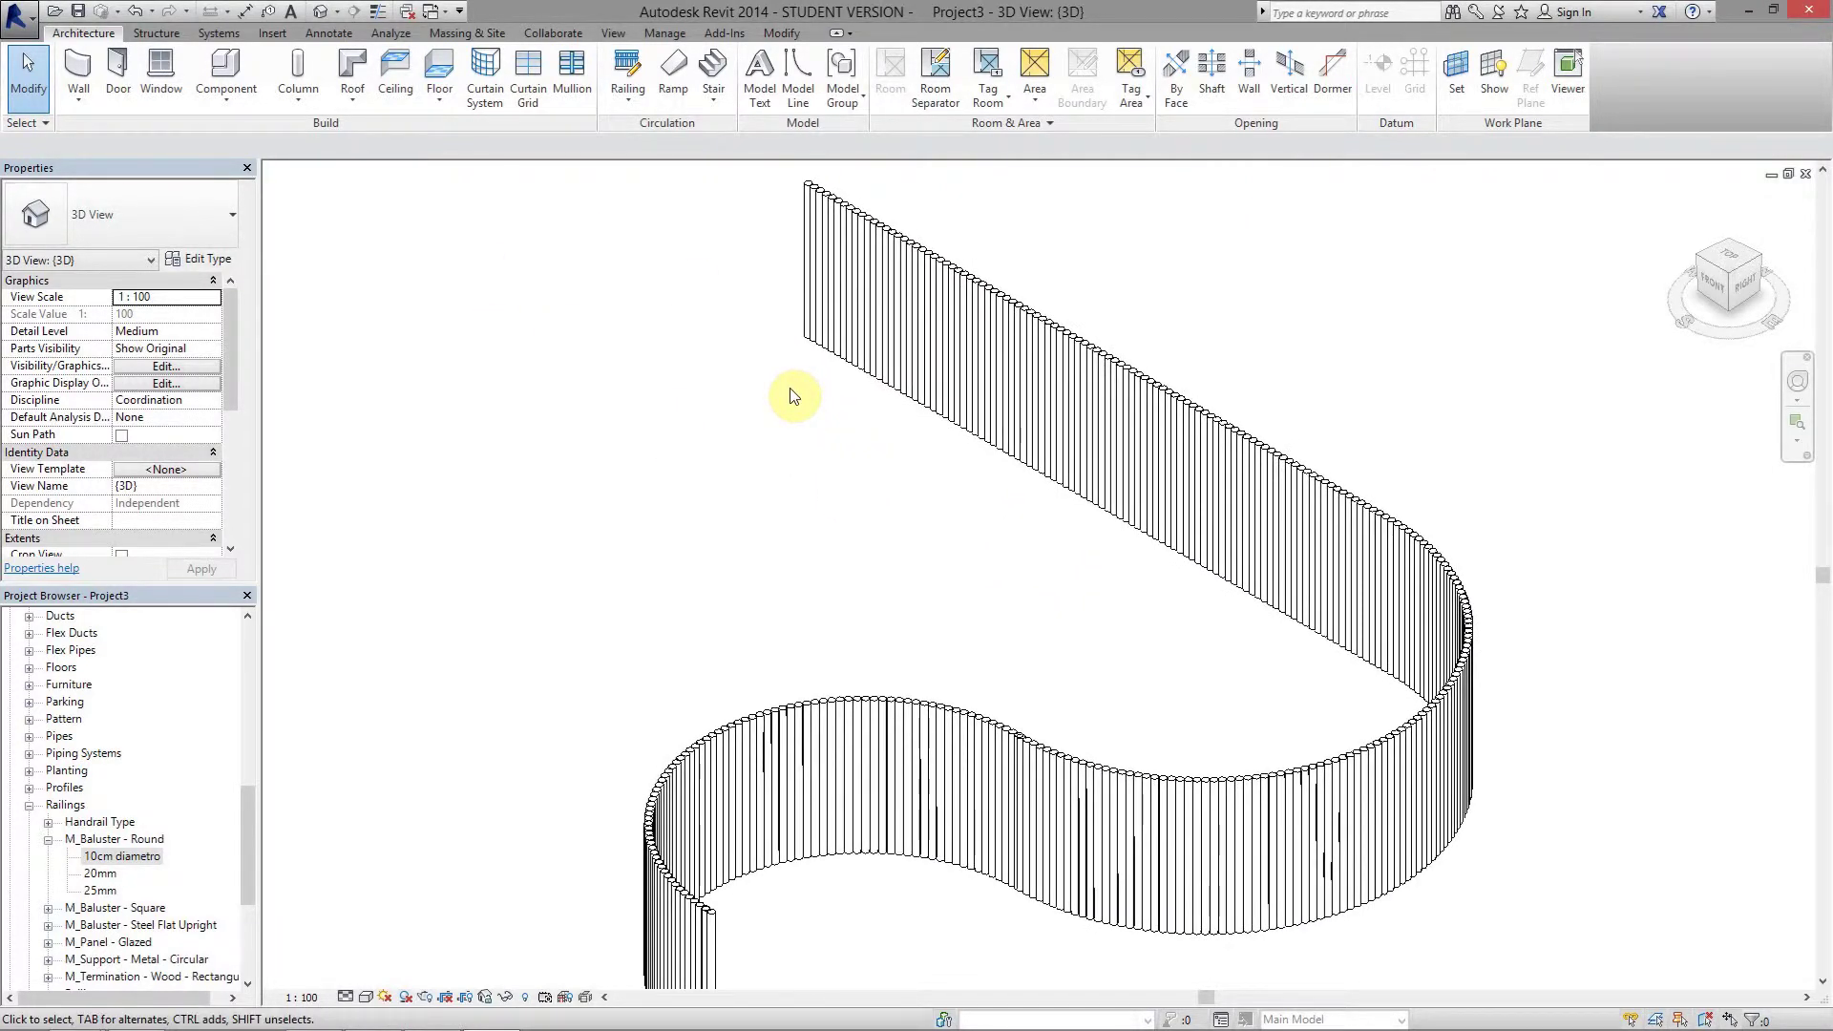